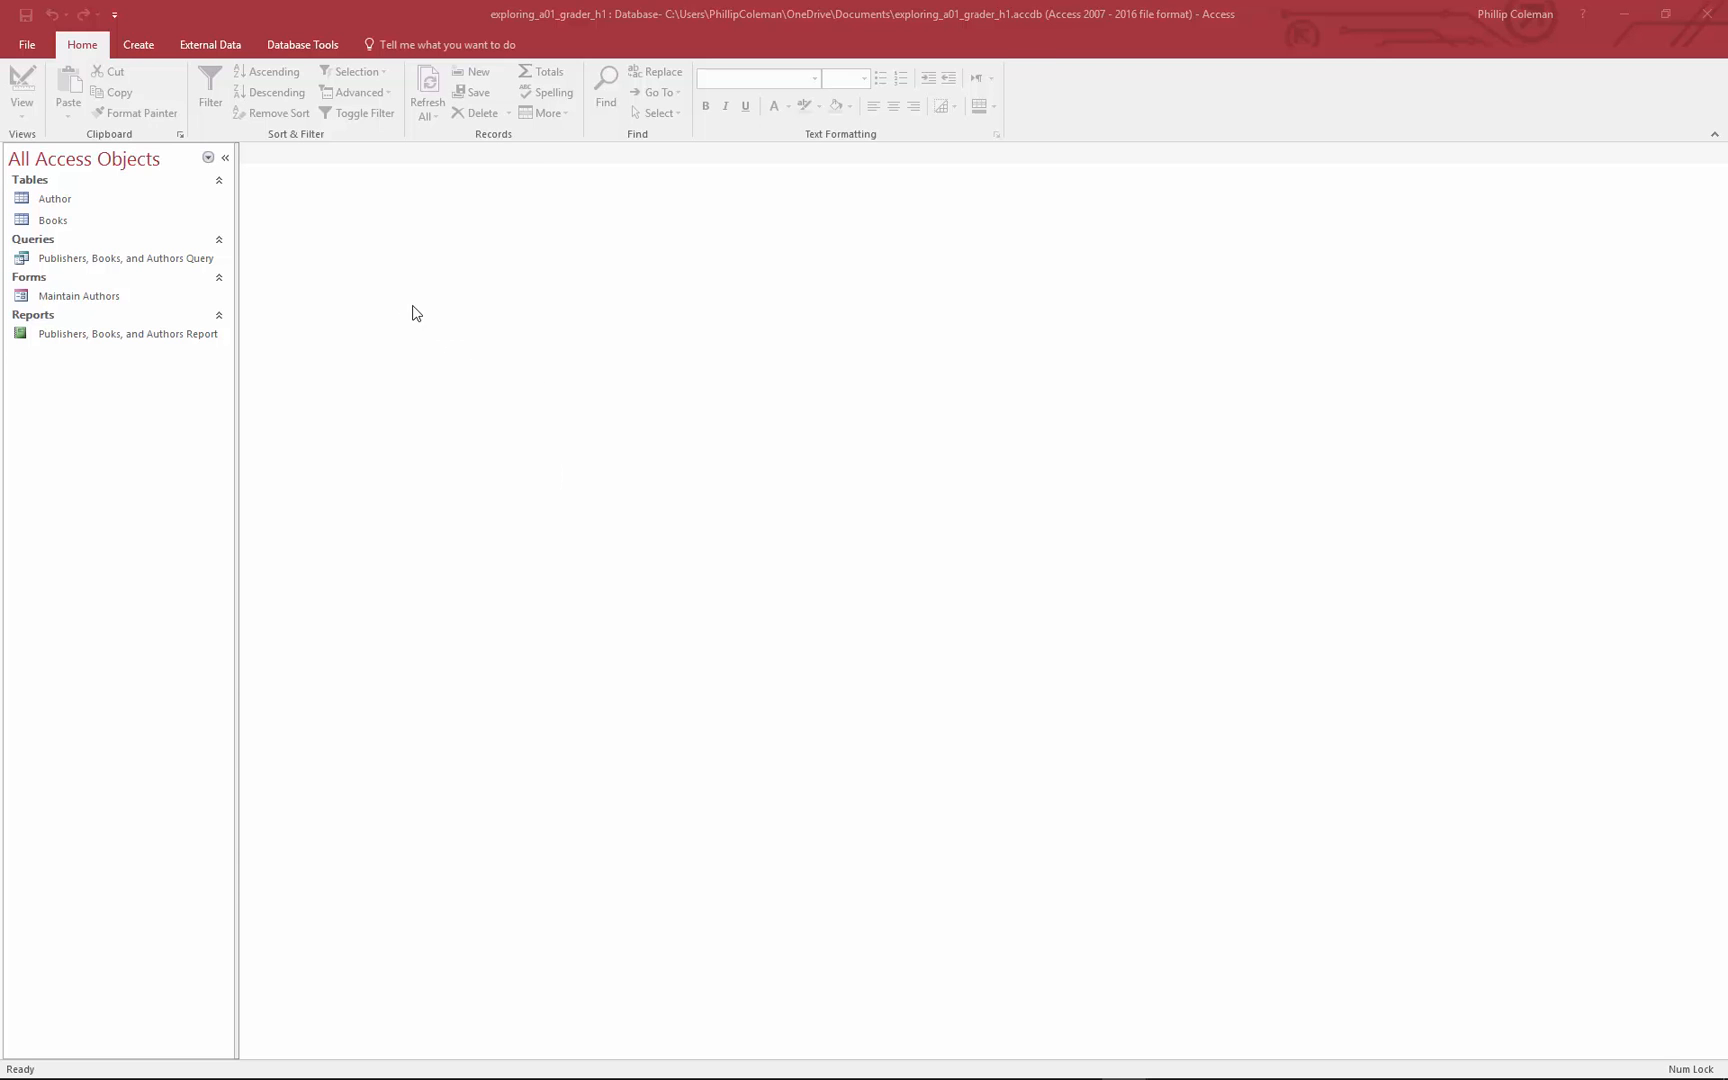
Create a new table in Design view with the Short Text fields PubID and PubName.
left_click(143, 44)
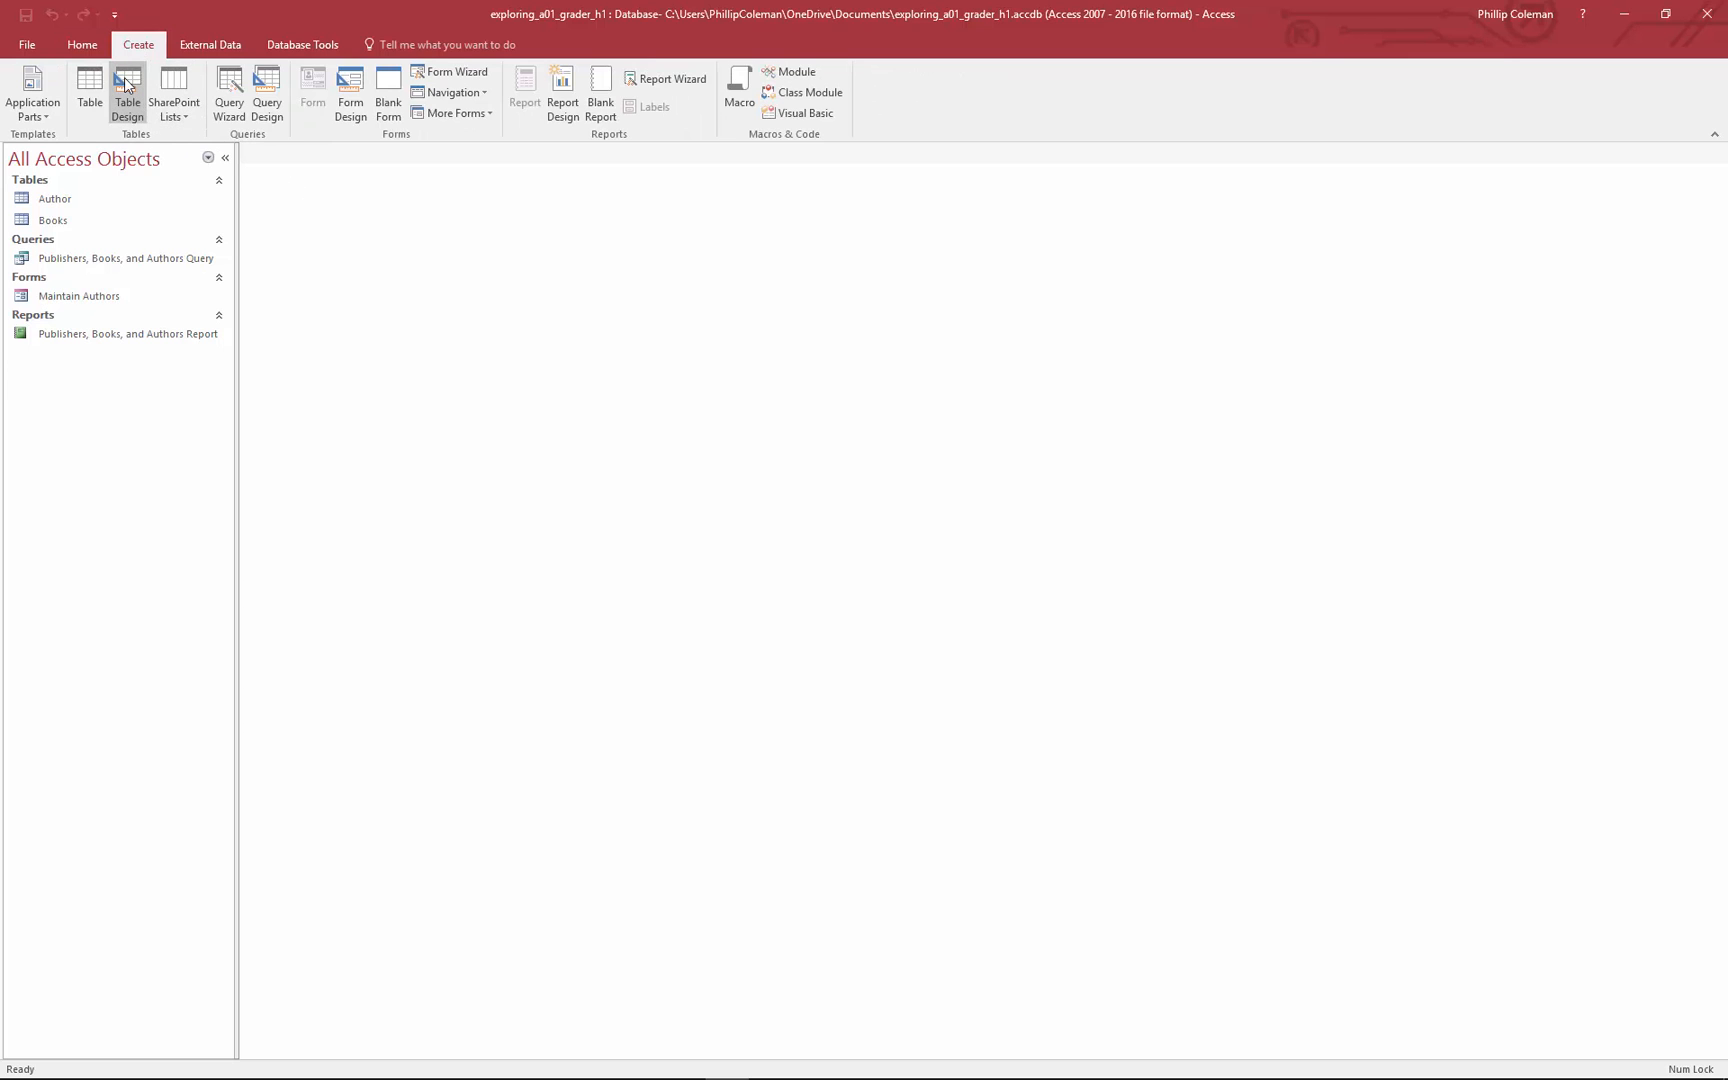
left_click(125, 84)
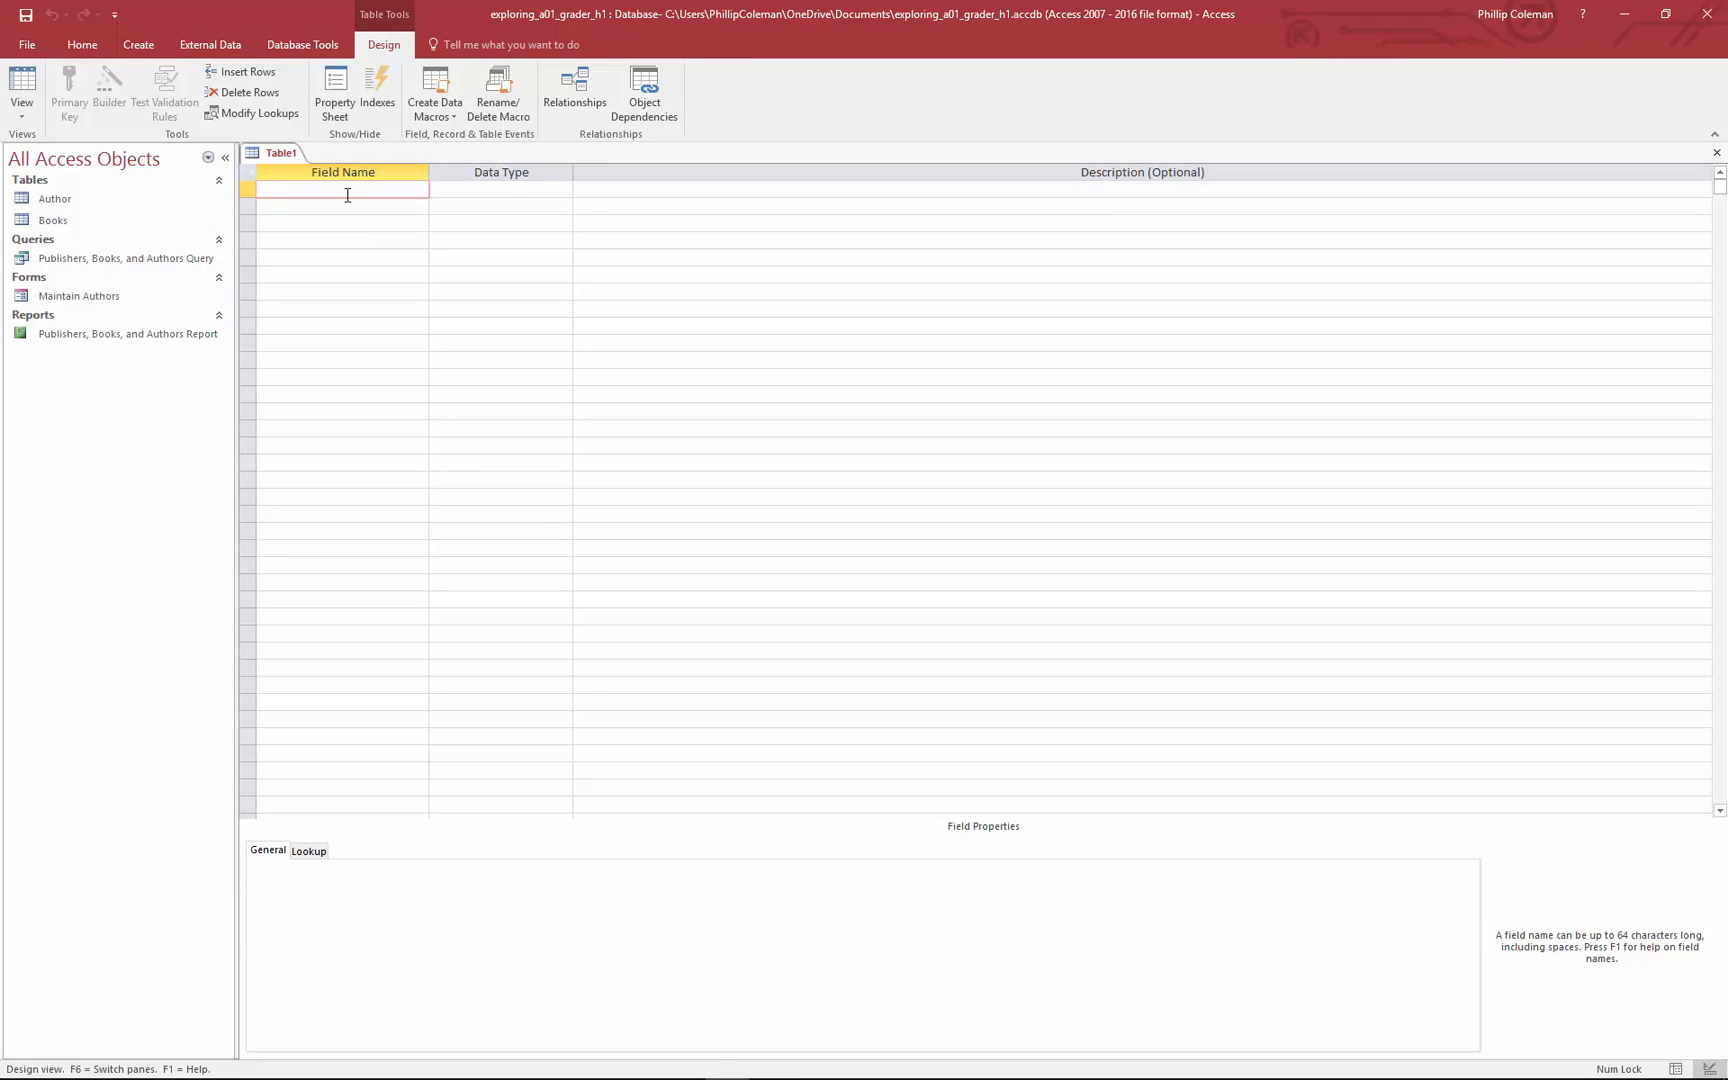
type("Publ")
type("D")
left_click(340, 208)
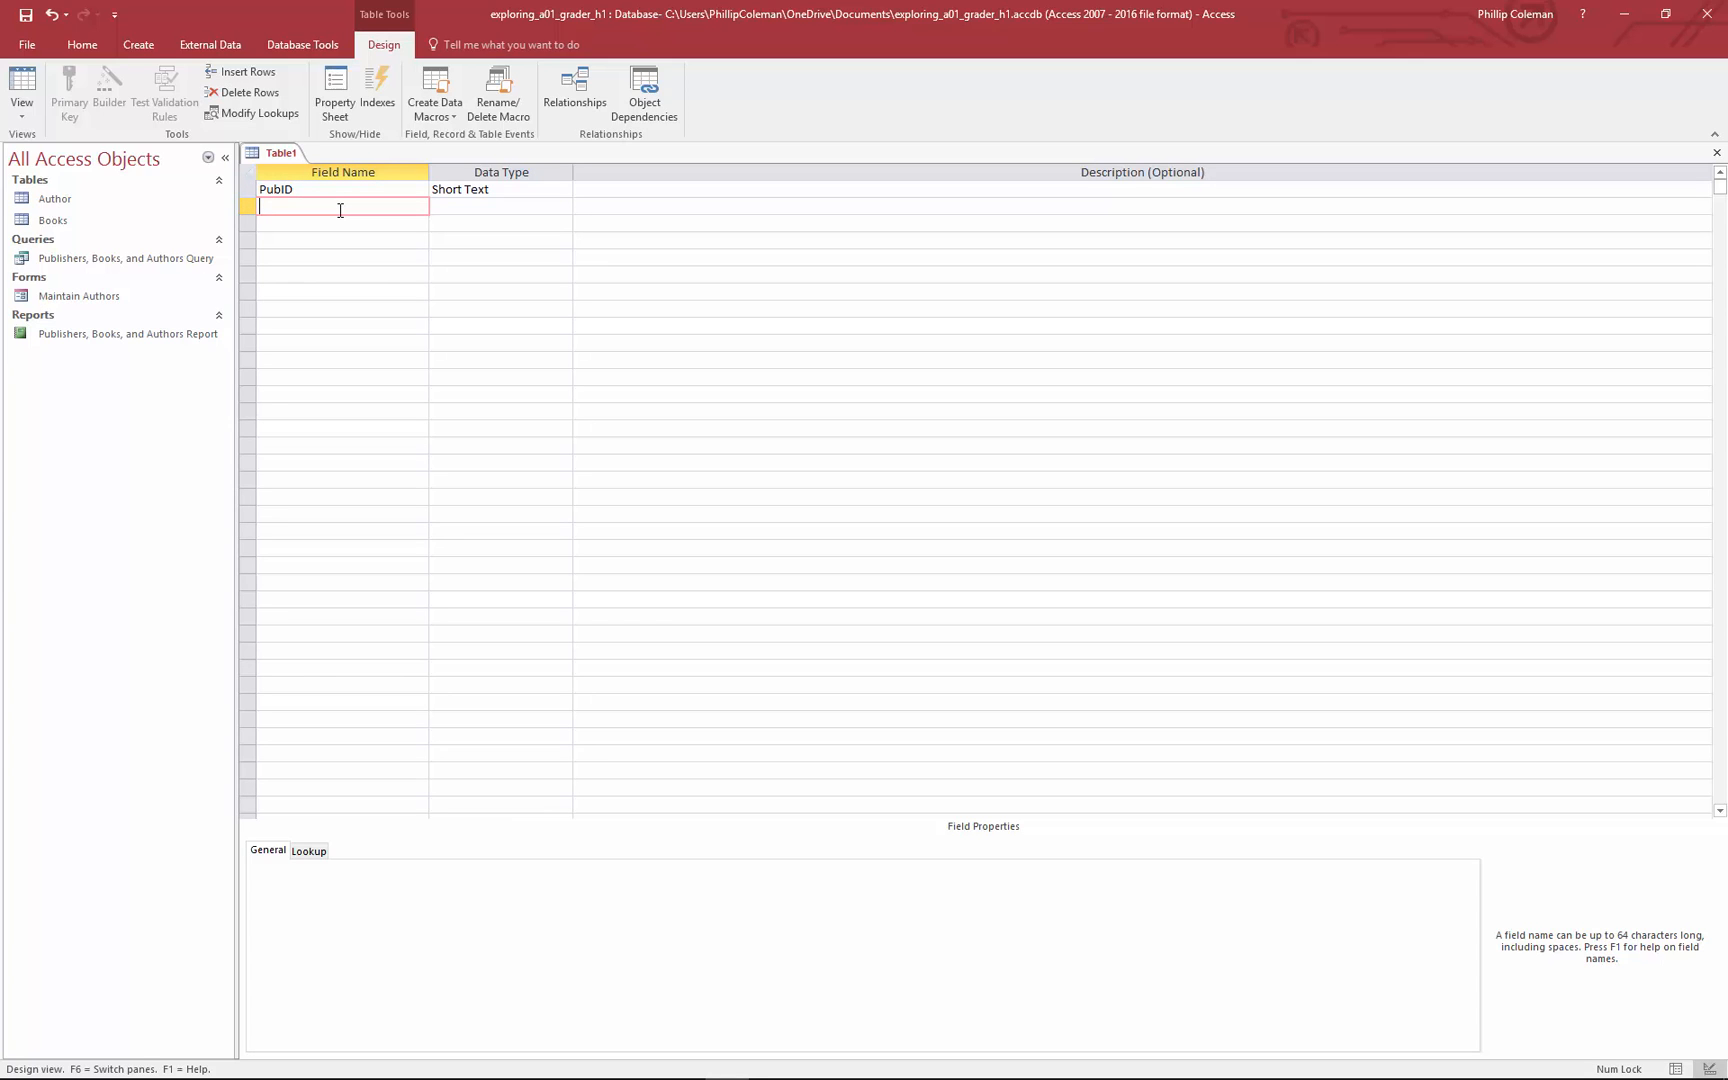
type("PubName")
left_click(362, 222)
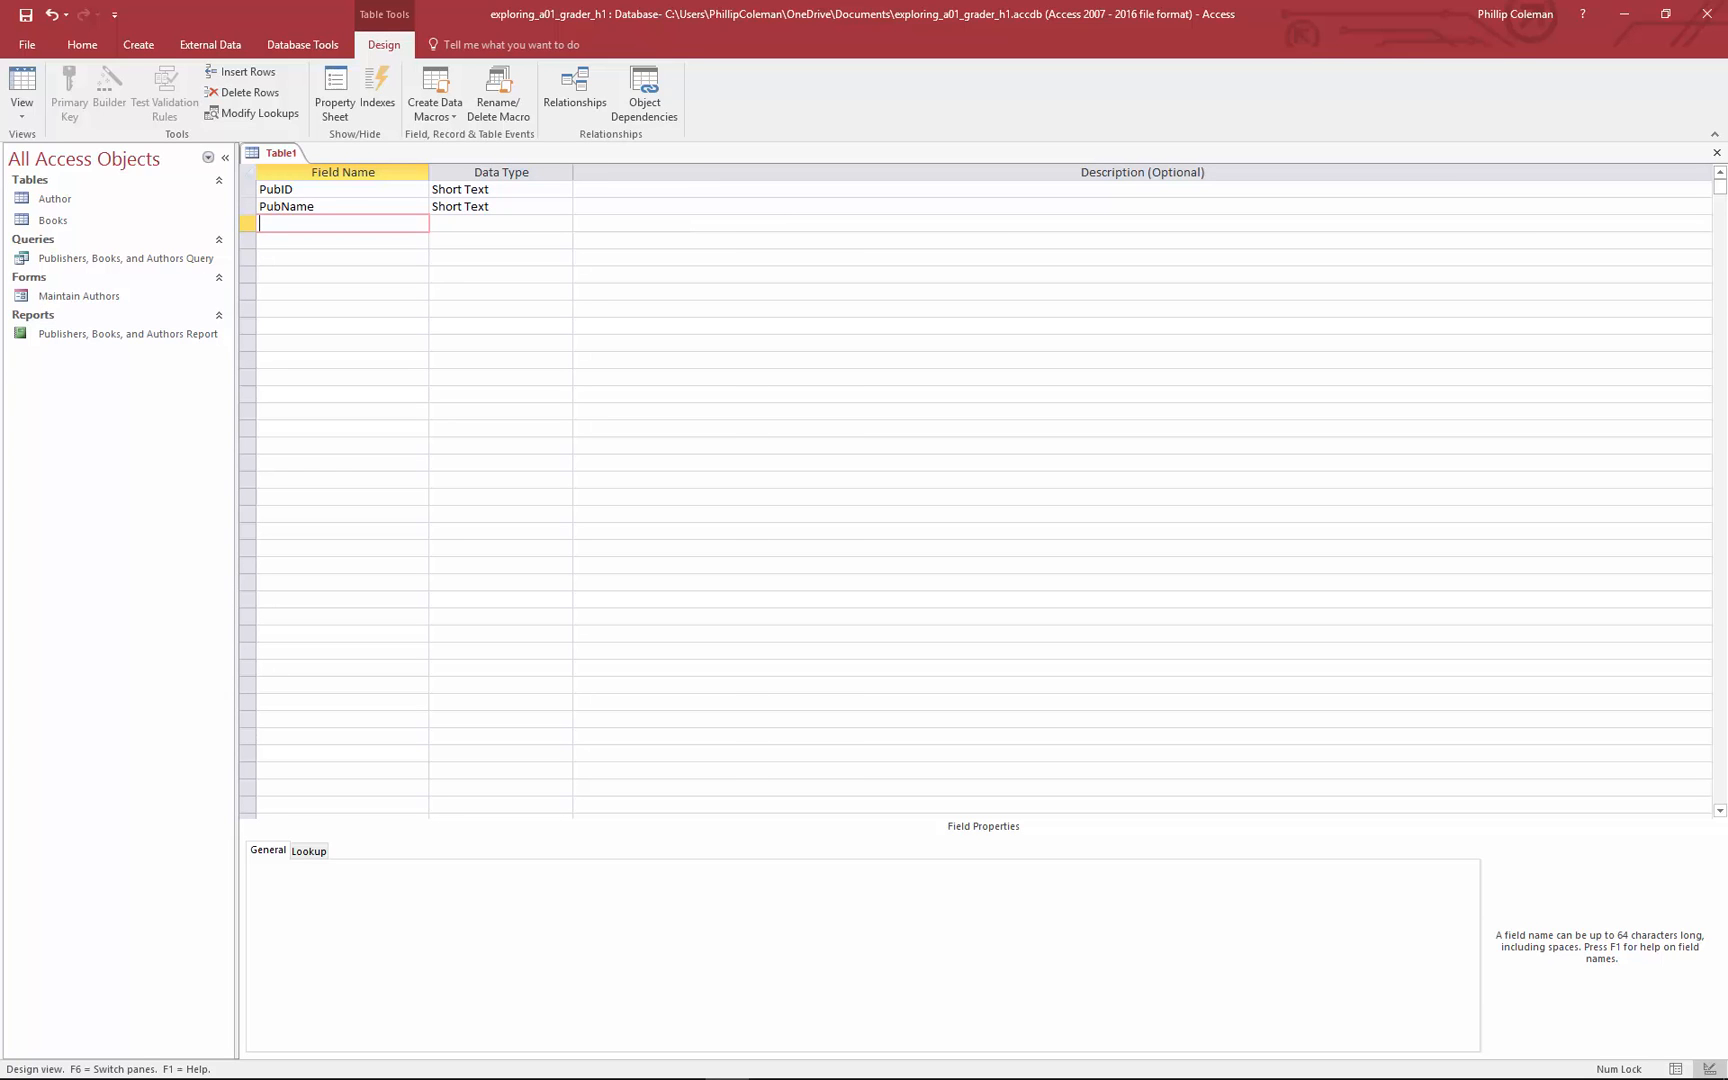
Make PubID the primary key and save the table as Publishers.
left_click(273, 190)
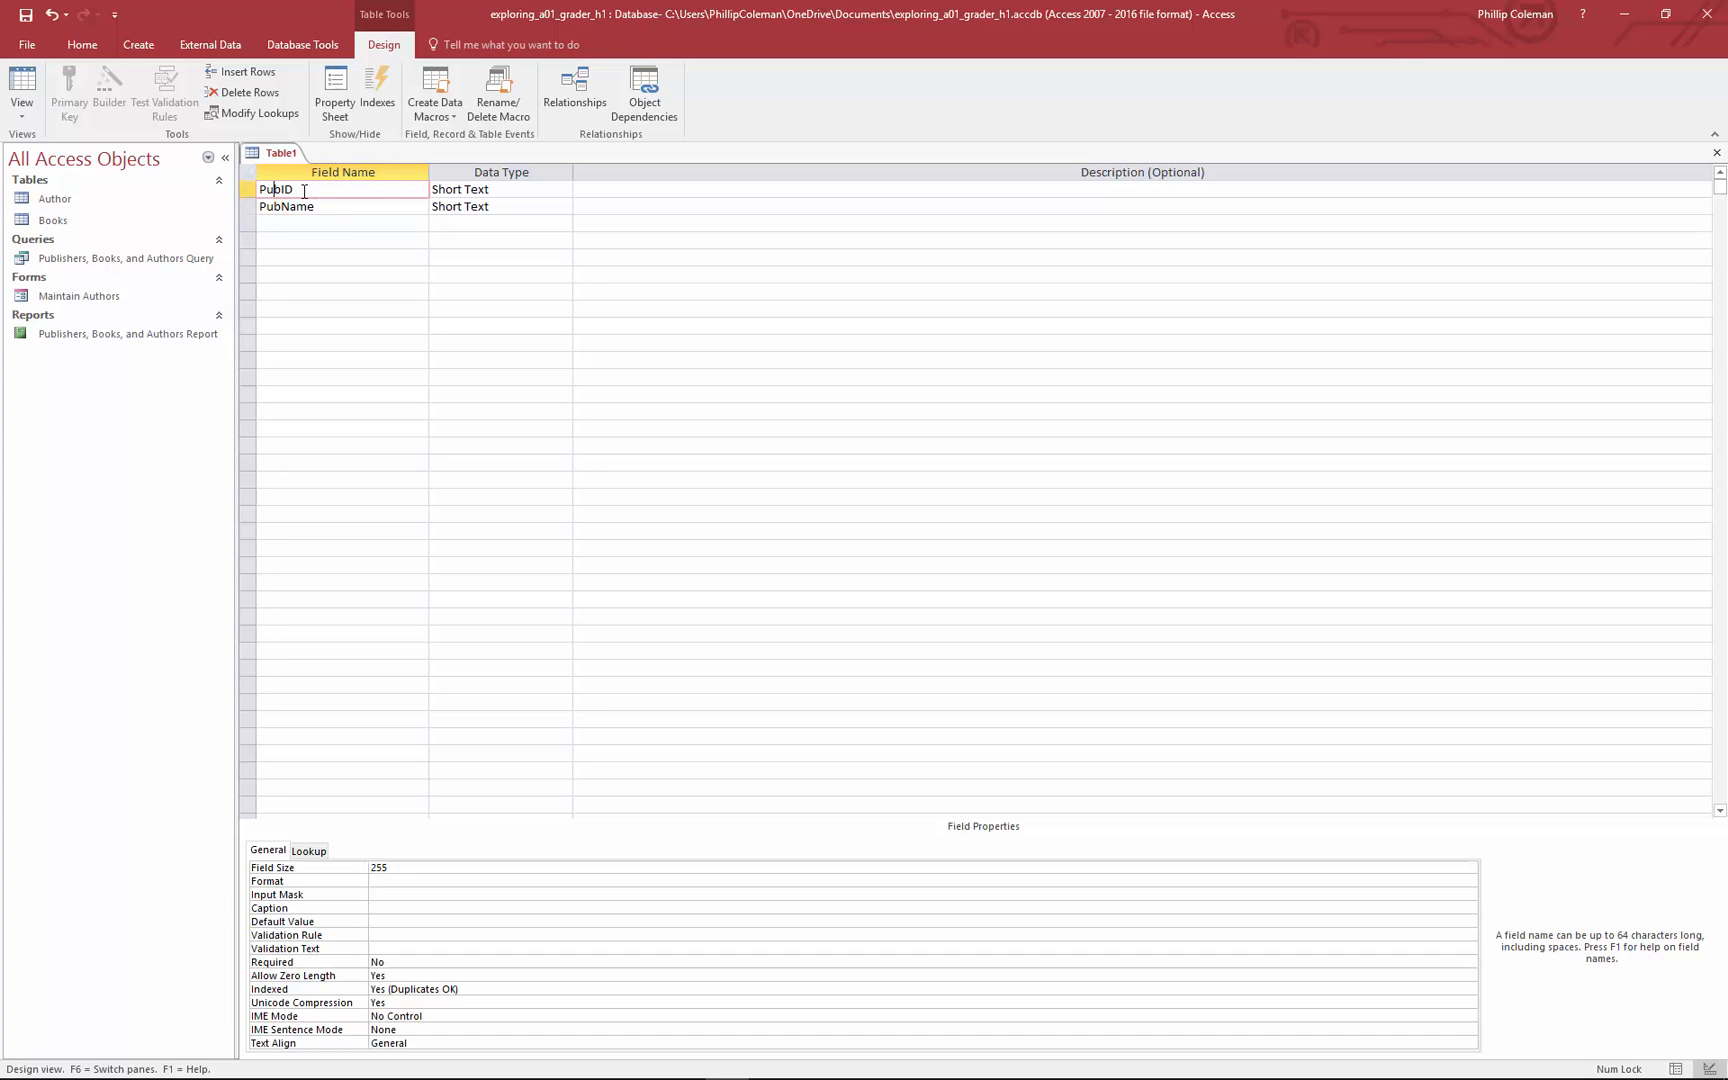
left_click(72, 86)
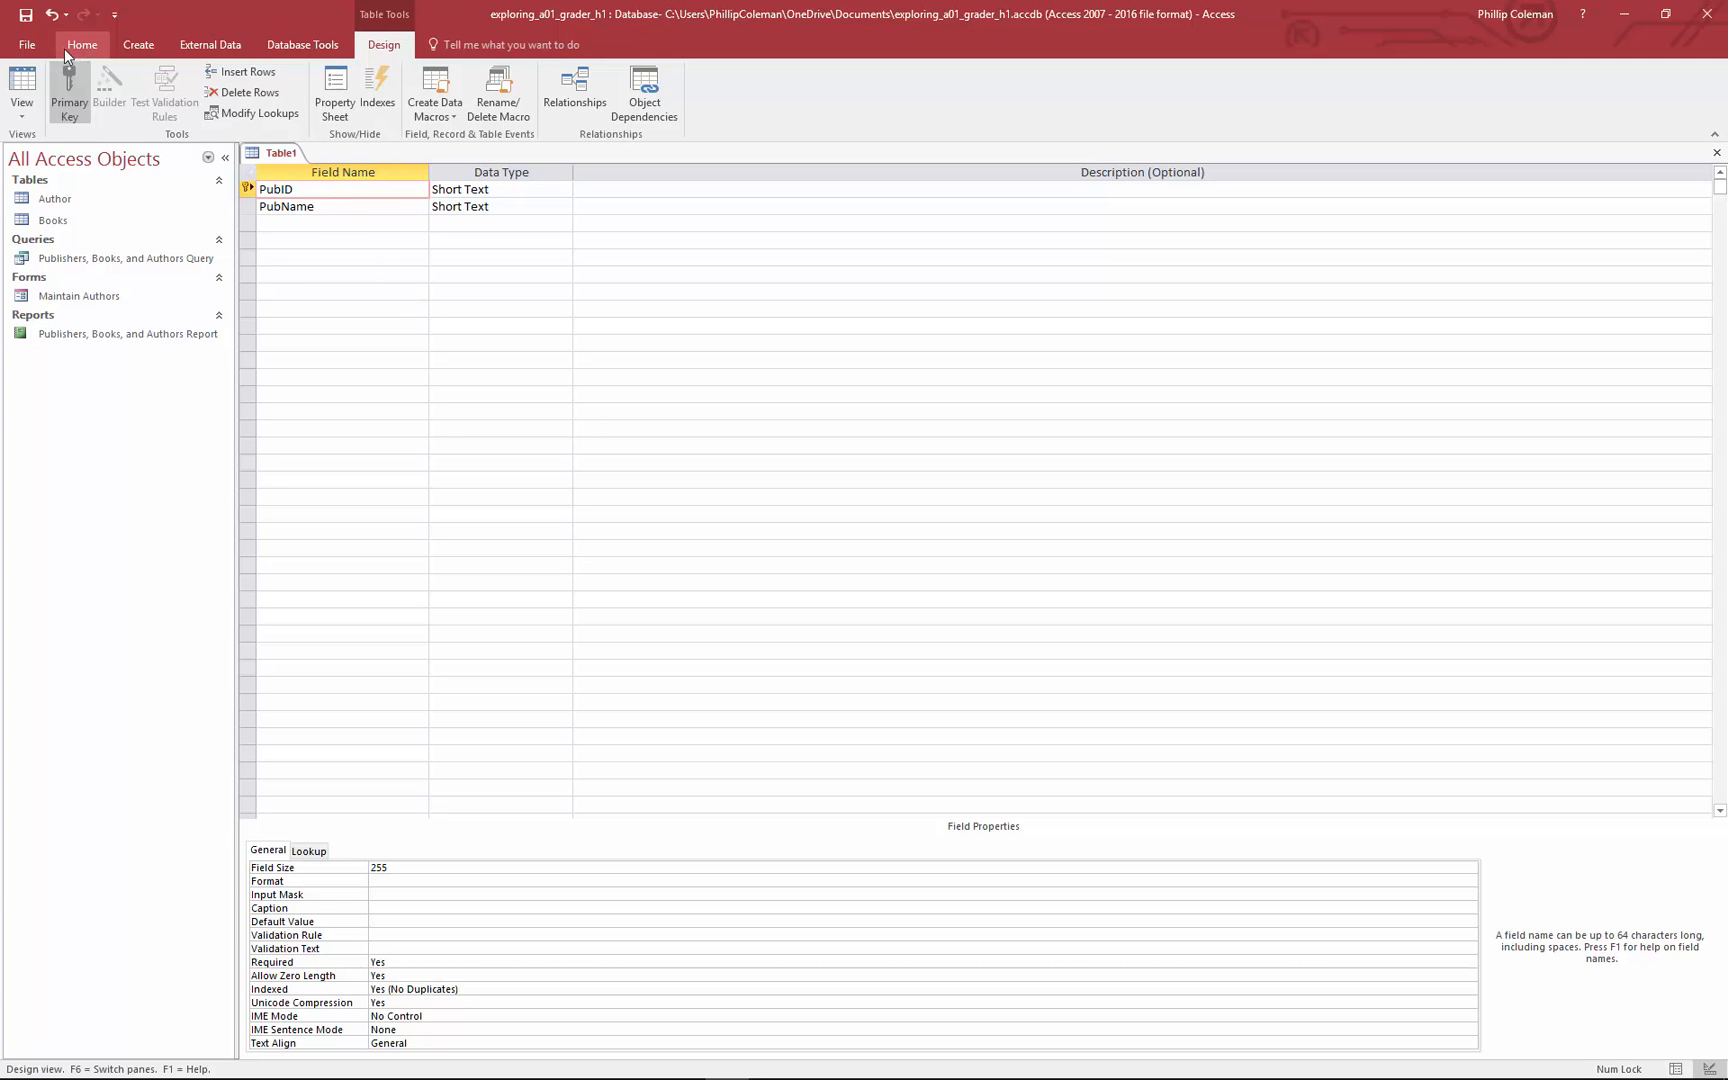
left_click(38, 46)
left_click(39, 42)
left_click(82, 45)
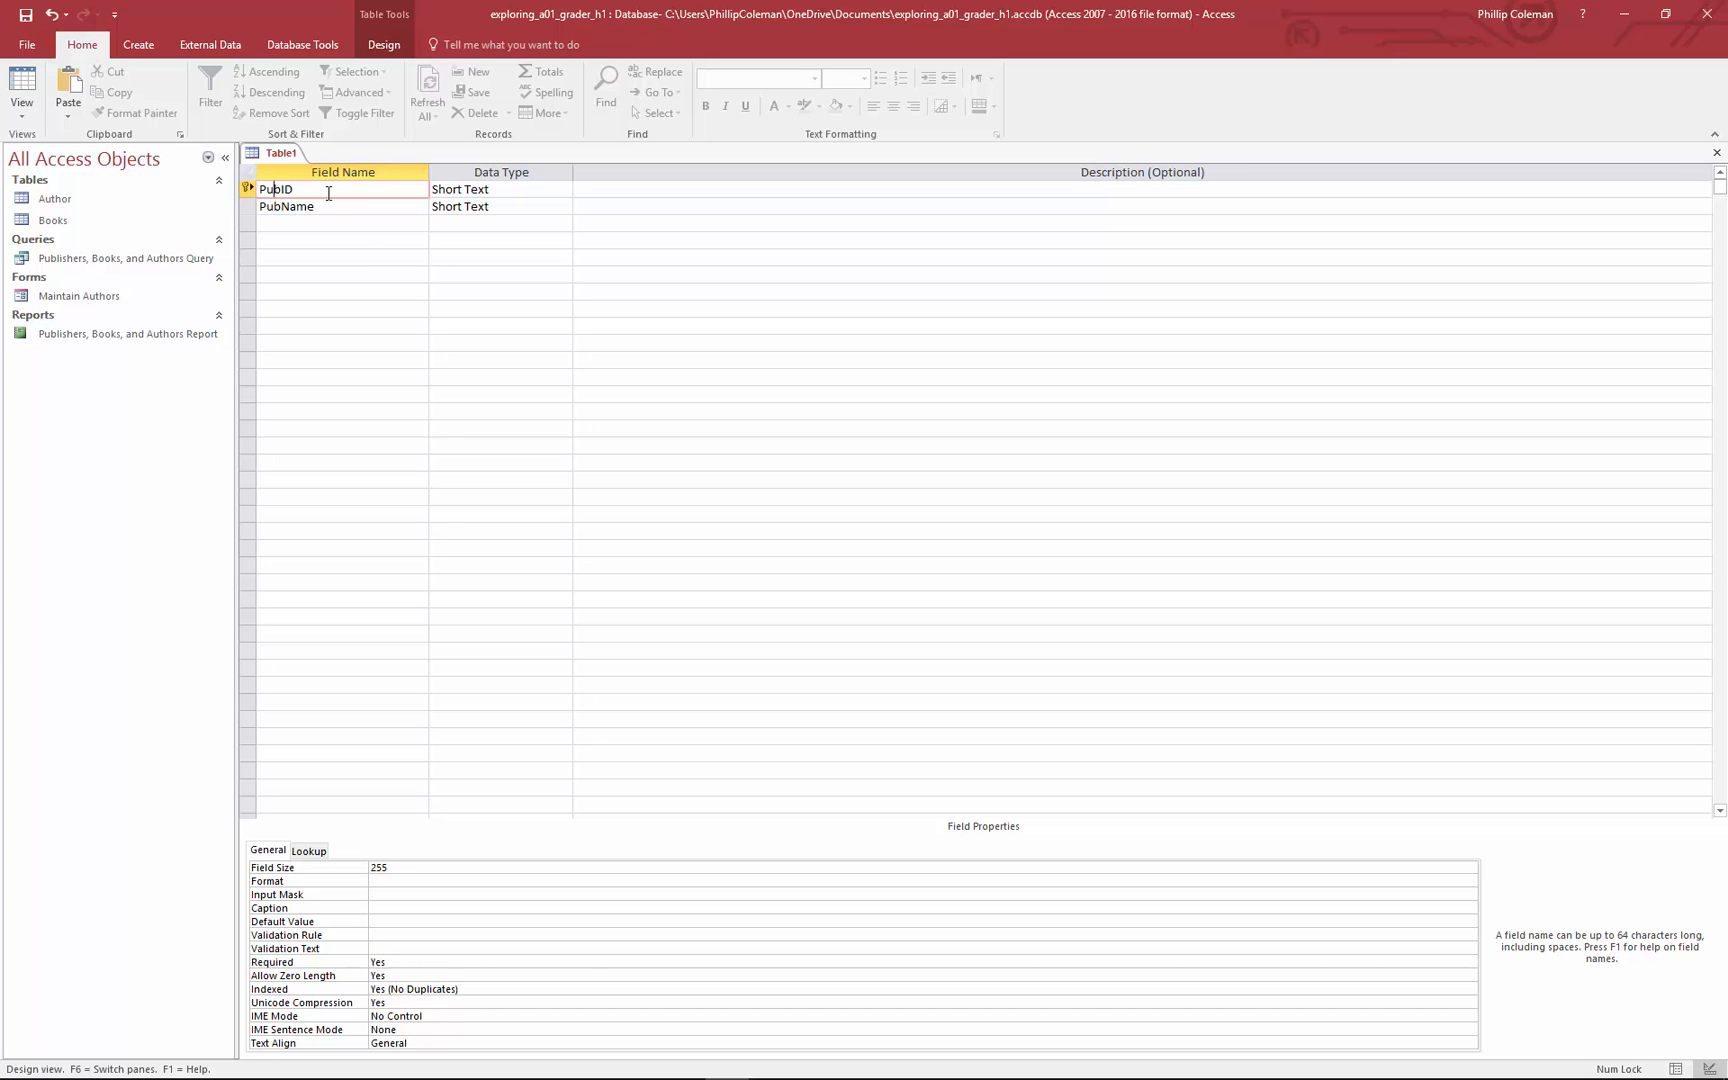
left_click(35, 50)
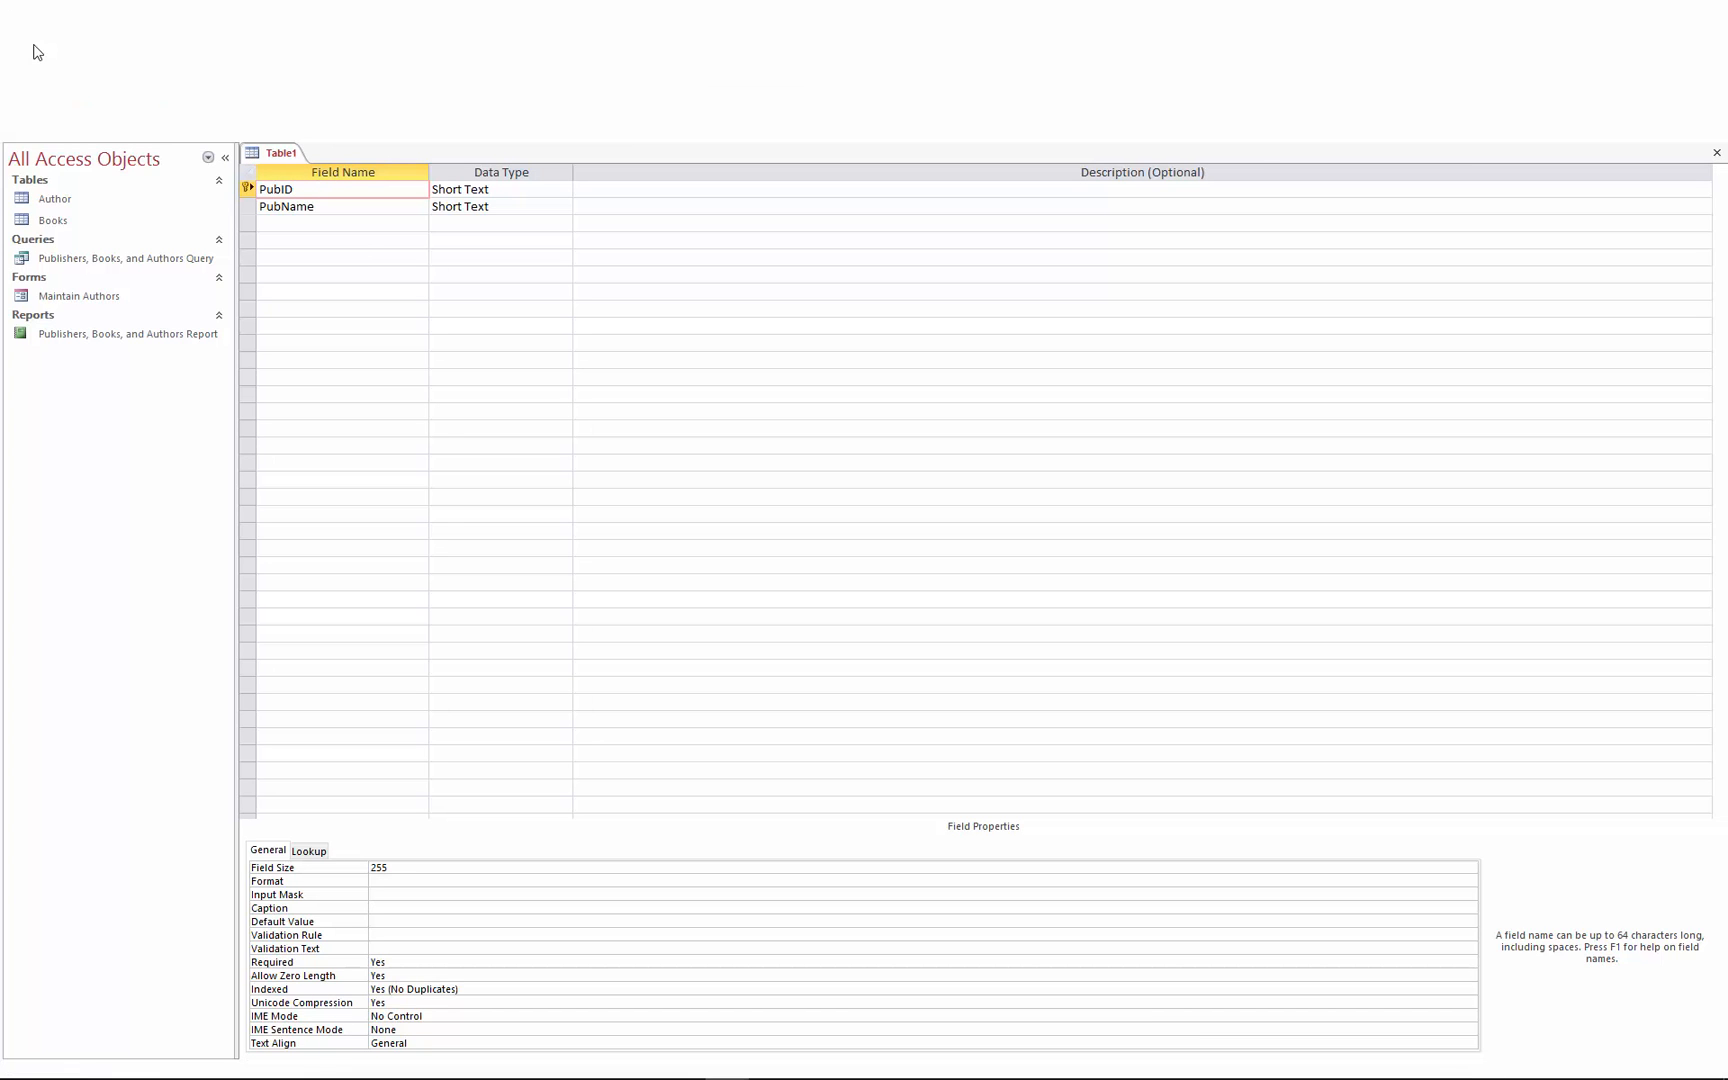
left_click(34, 190)
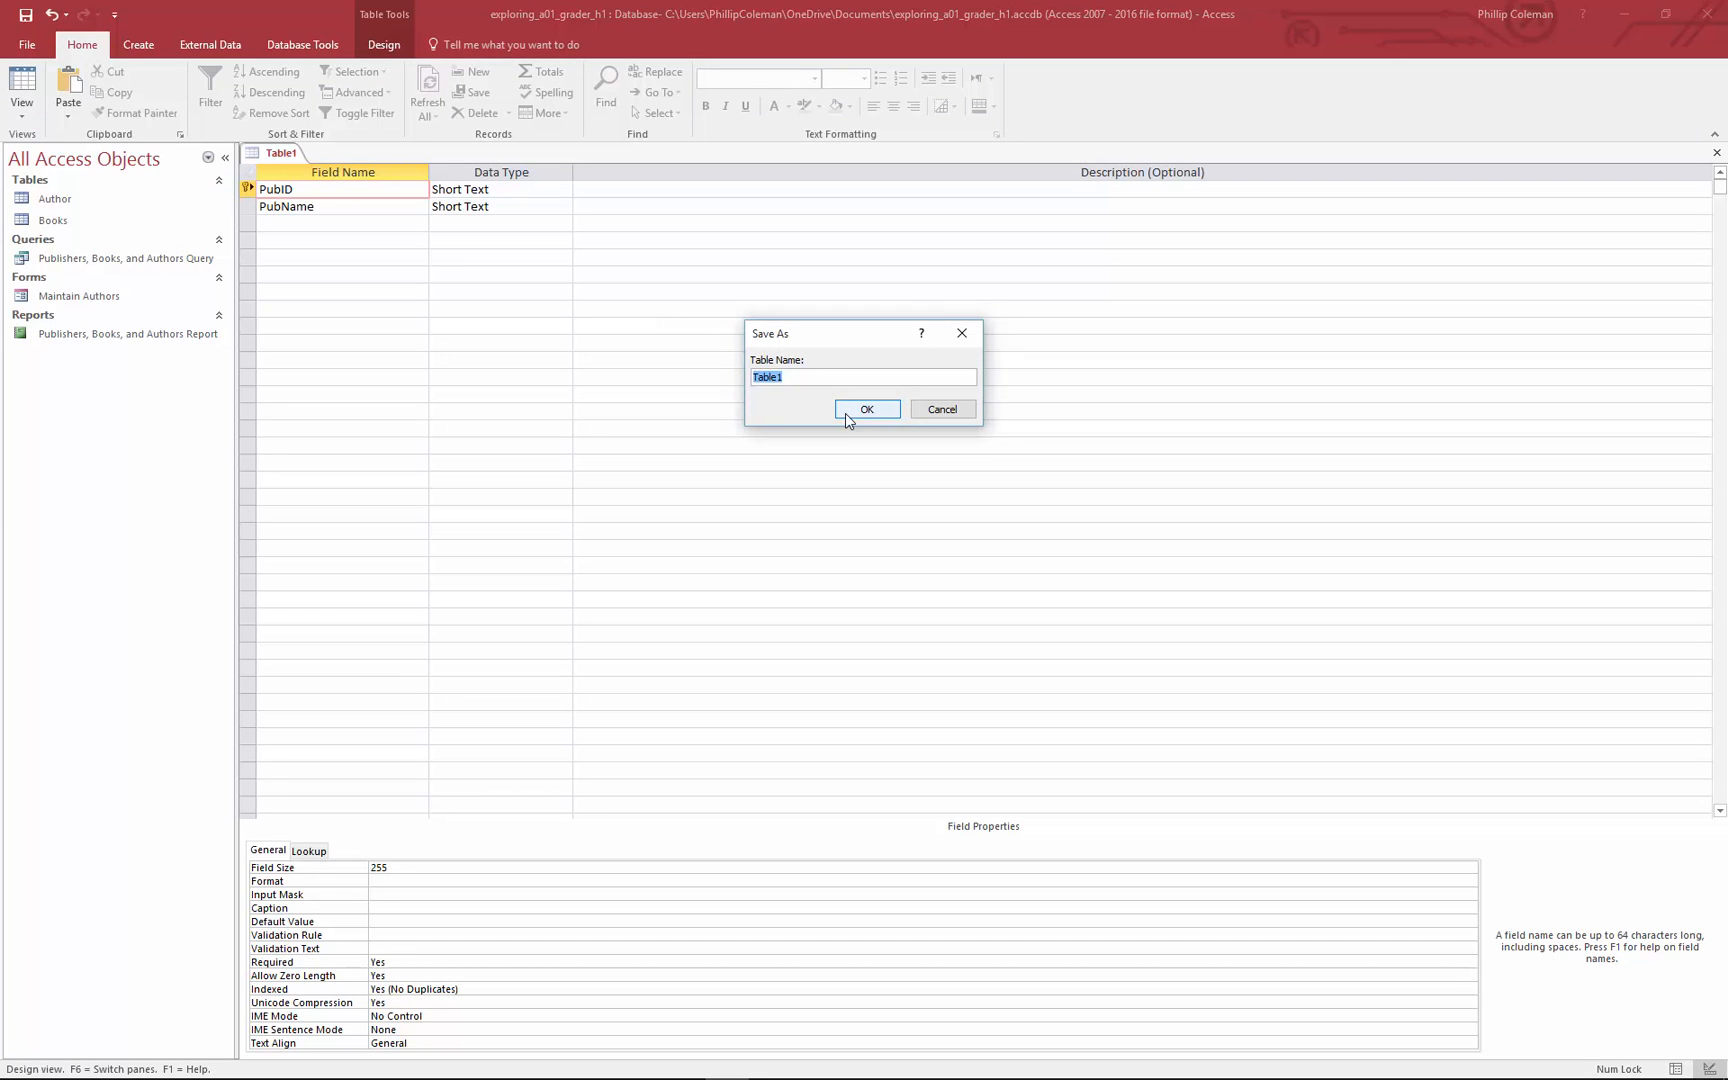
type("Publishers")
left_click(852, 409)
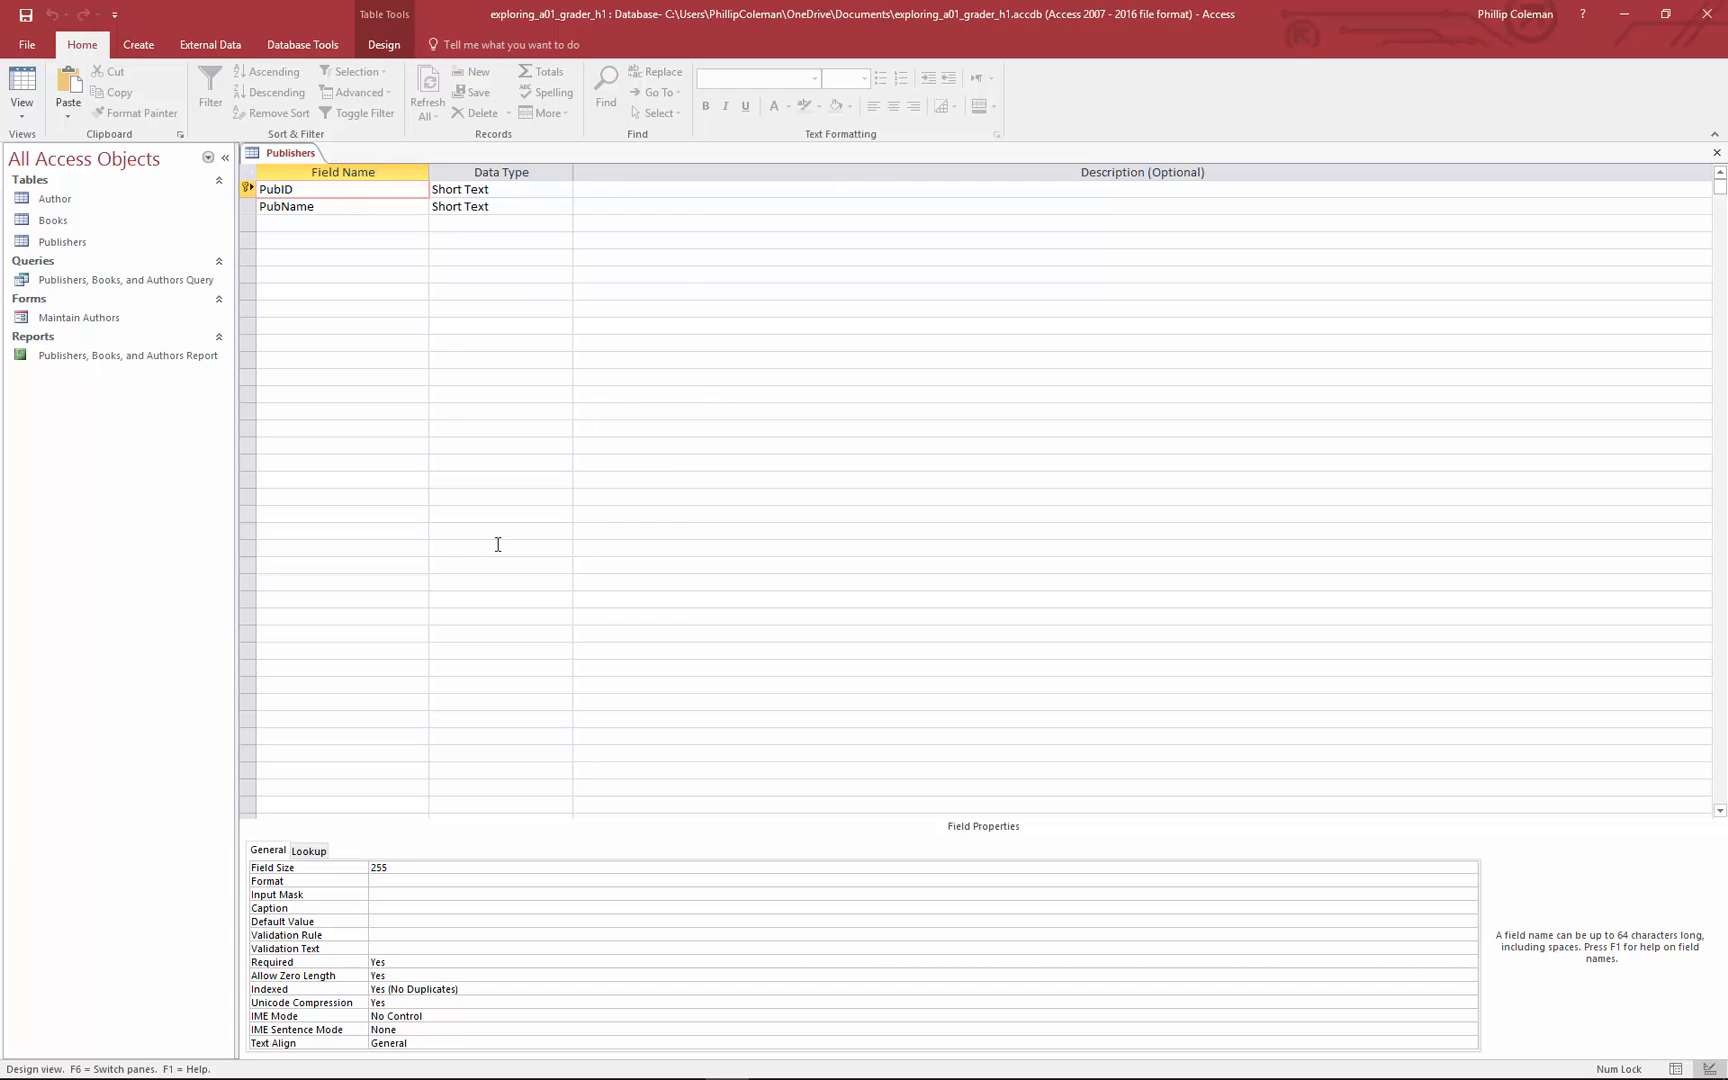
Add a Publishers record in Datasheet view with PubID KN and PubName Knopf, and close the table.
left_click(22, 88)
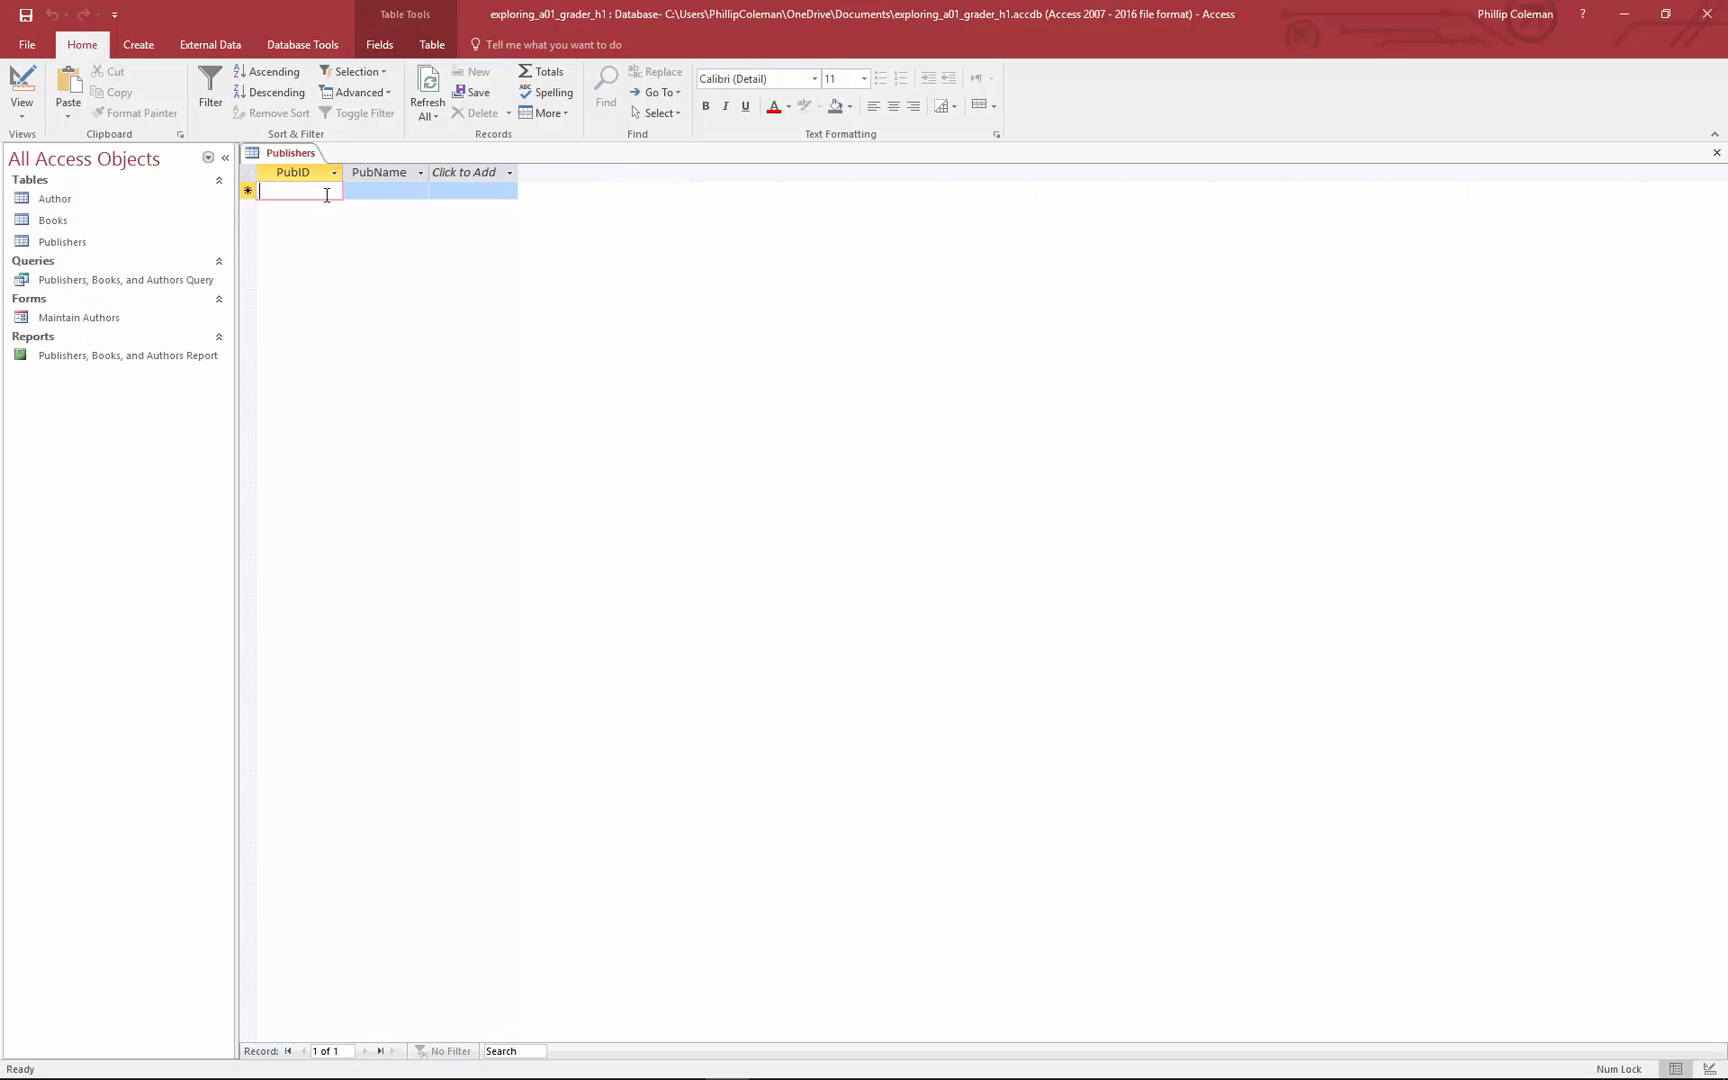
type("KN")
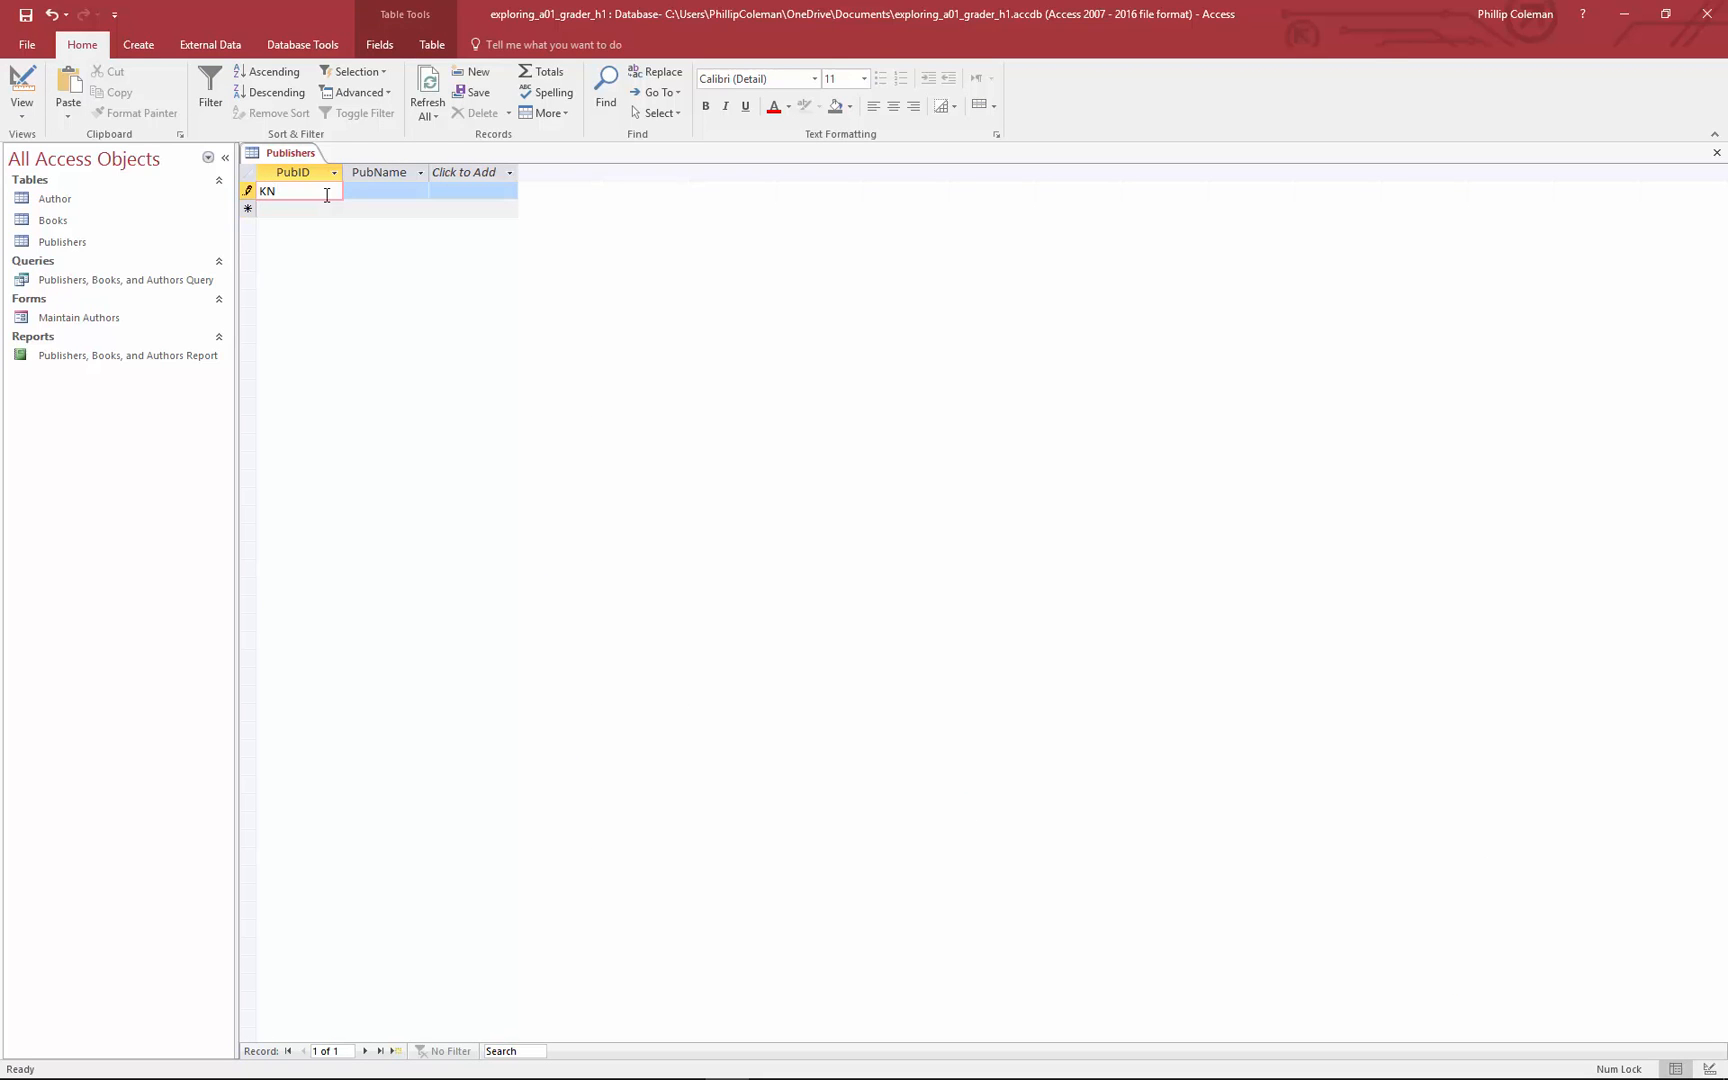
key("Tab")
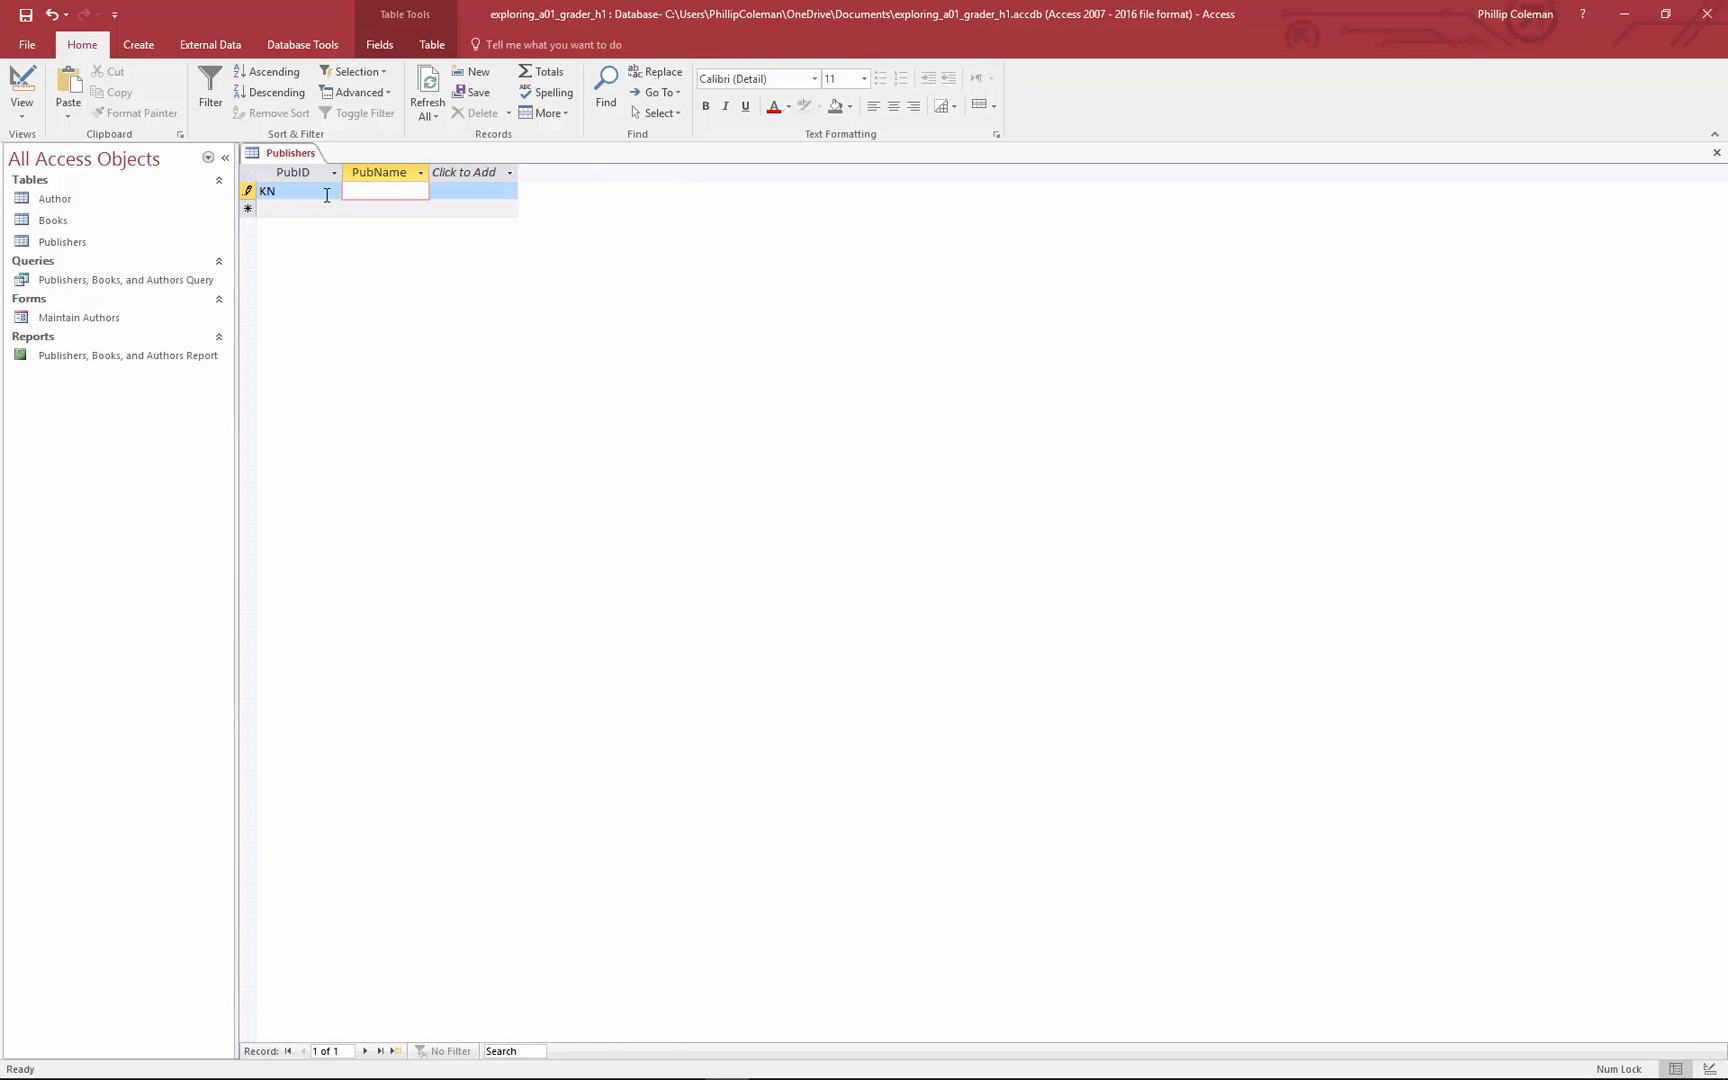
type("Knopf")
key("Tab")
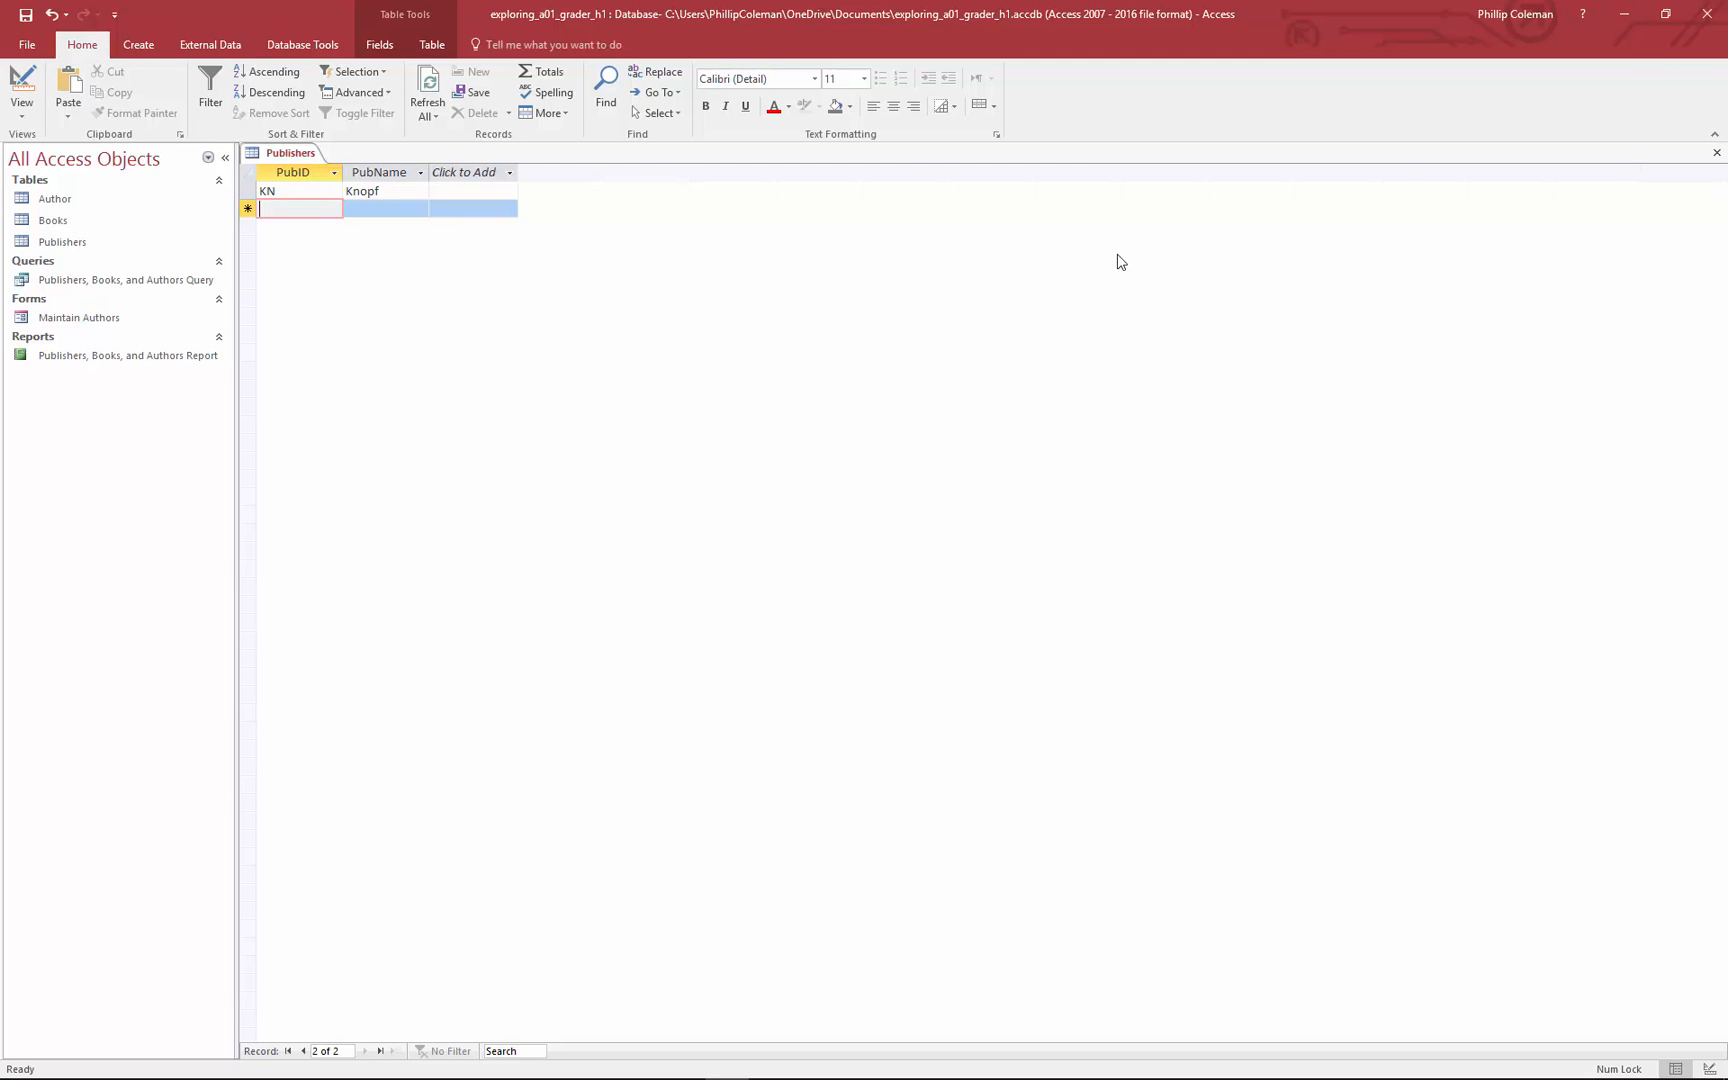
left_click(1716, 152)
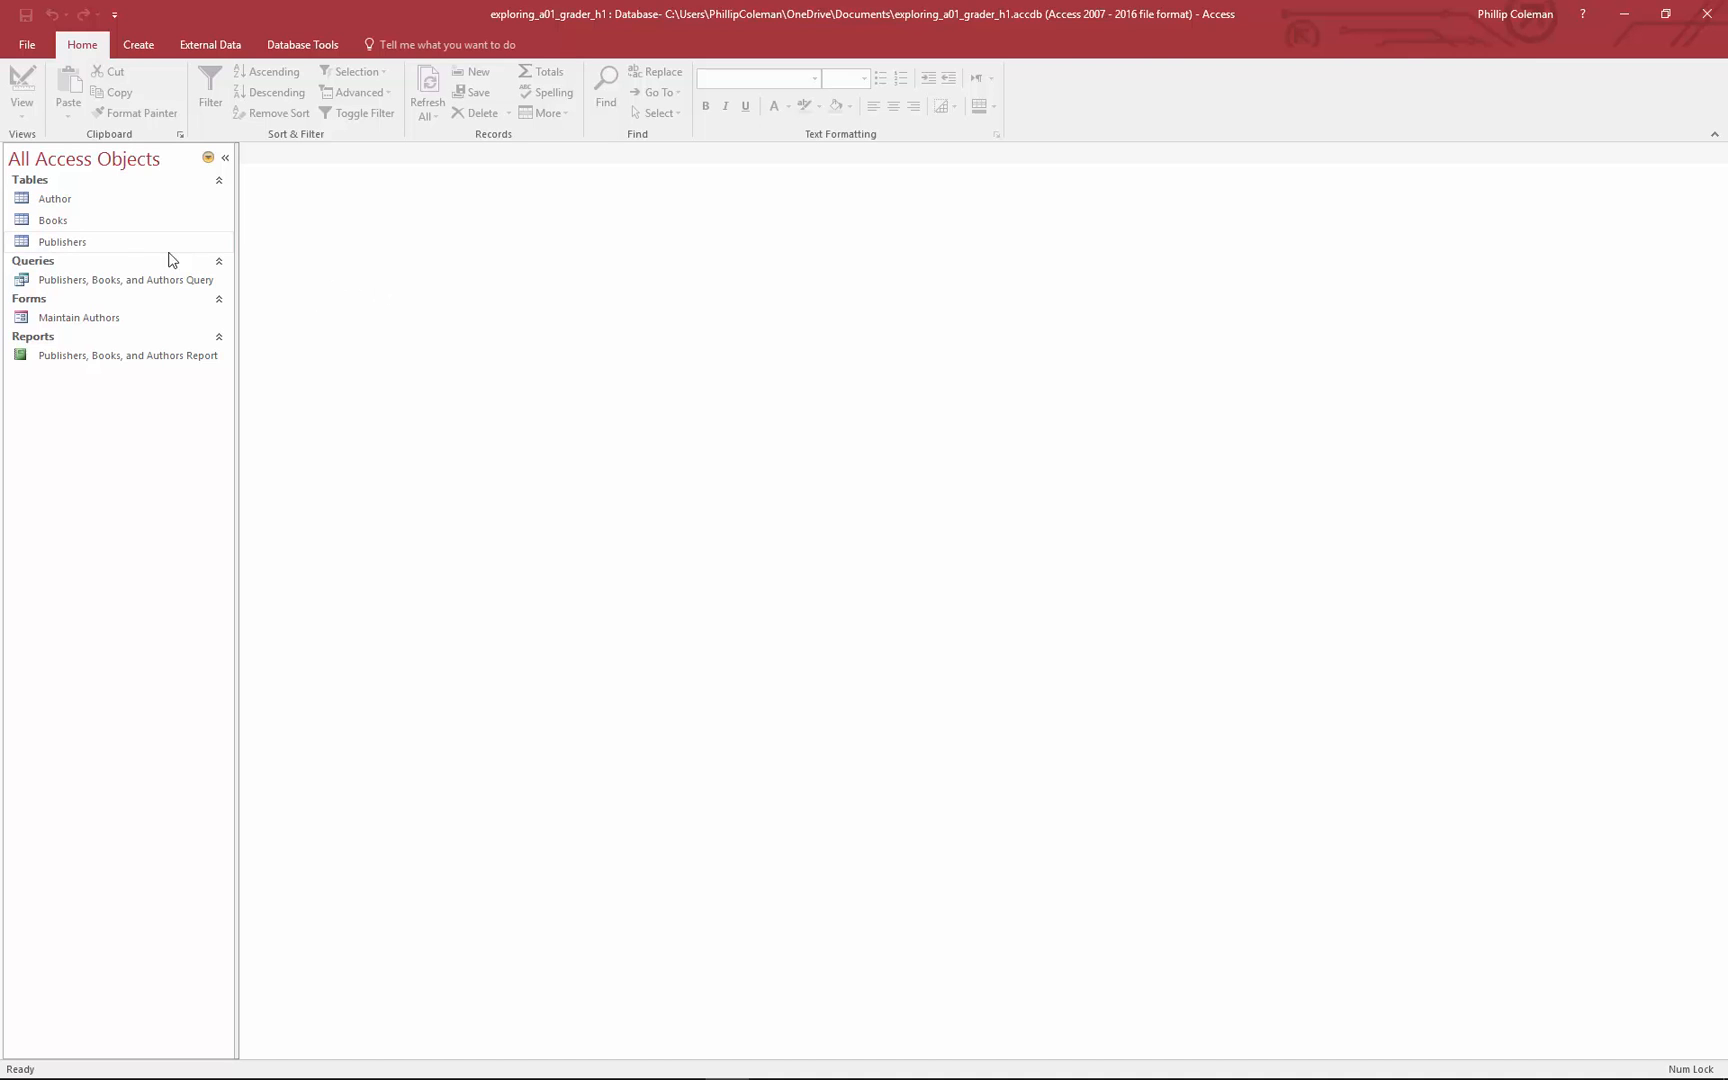
Reopen the Publishers table to check the stored record, and close it again.
left_click(56, 226)
double_click(56, 241)
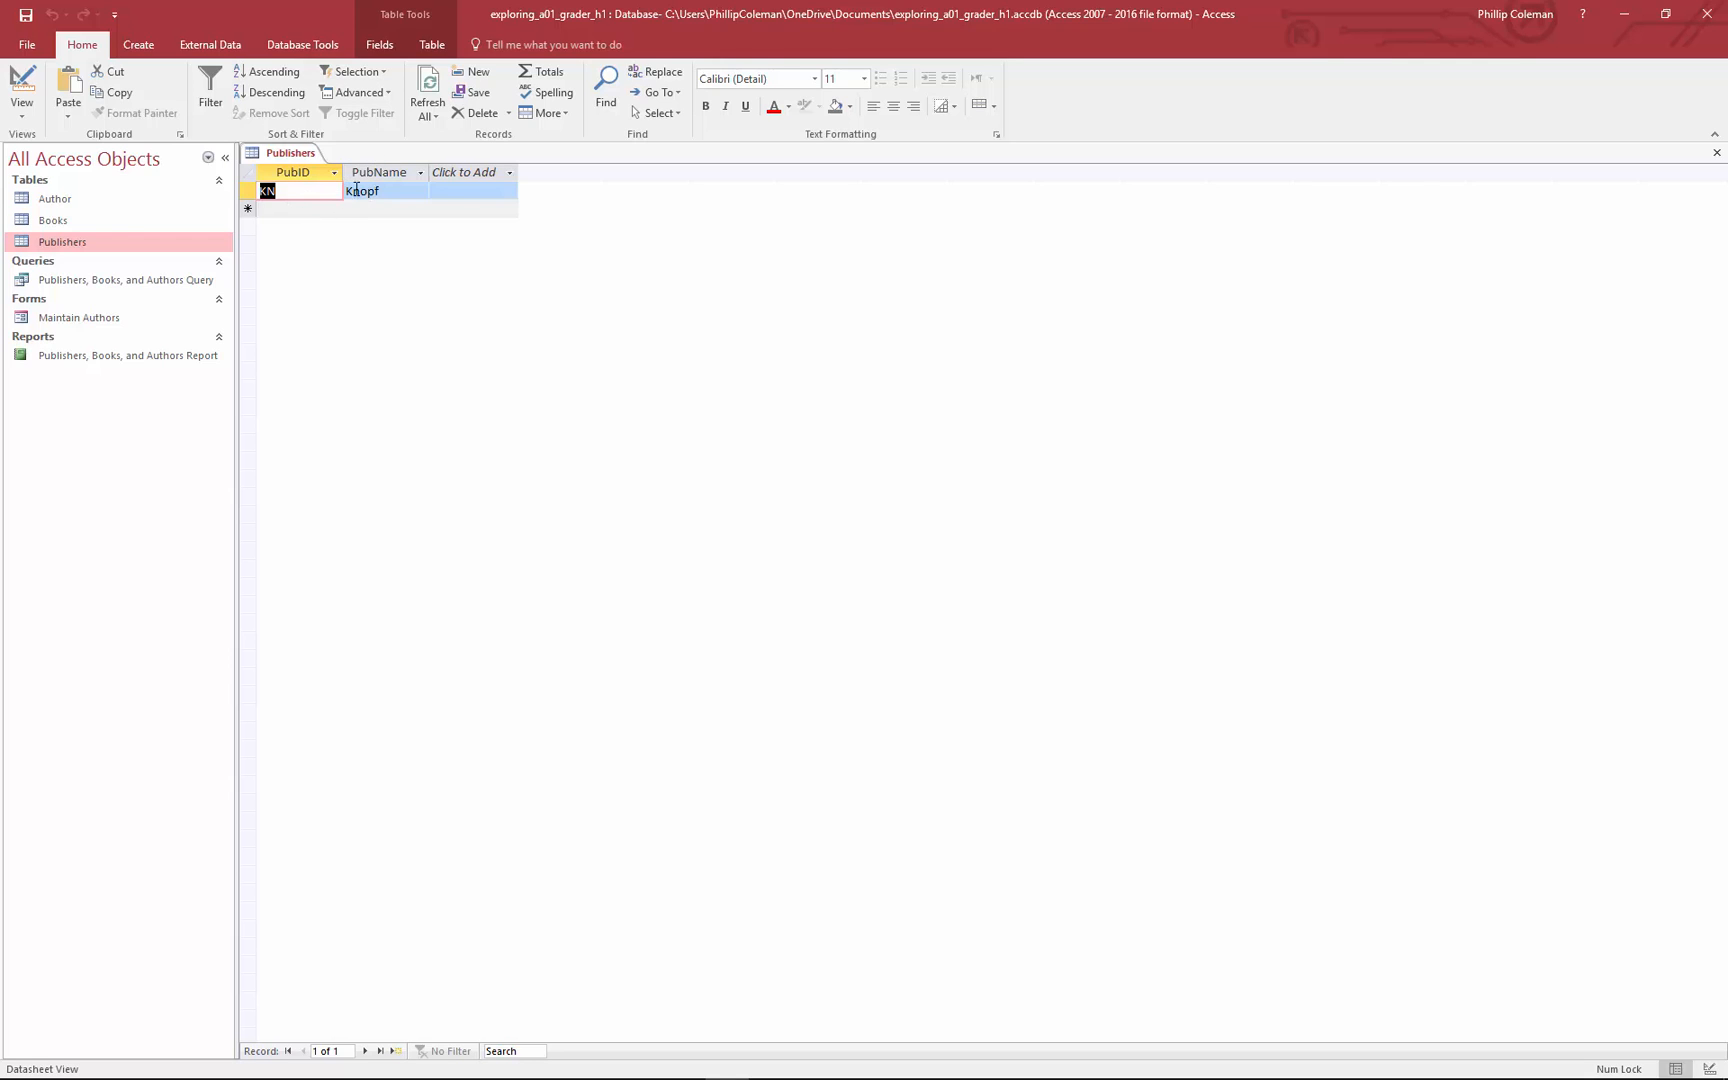
left_click(1714, 152)
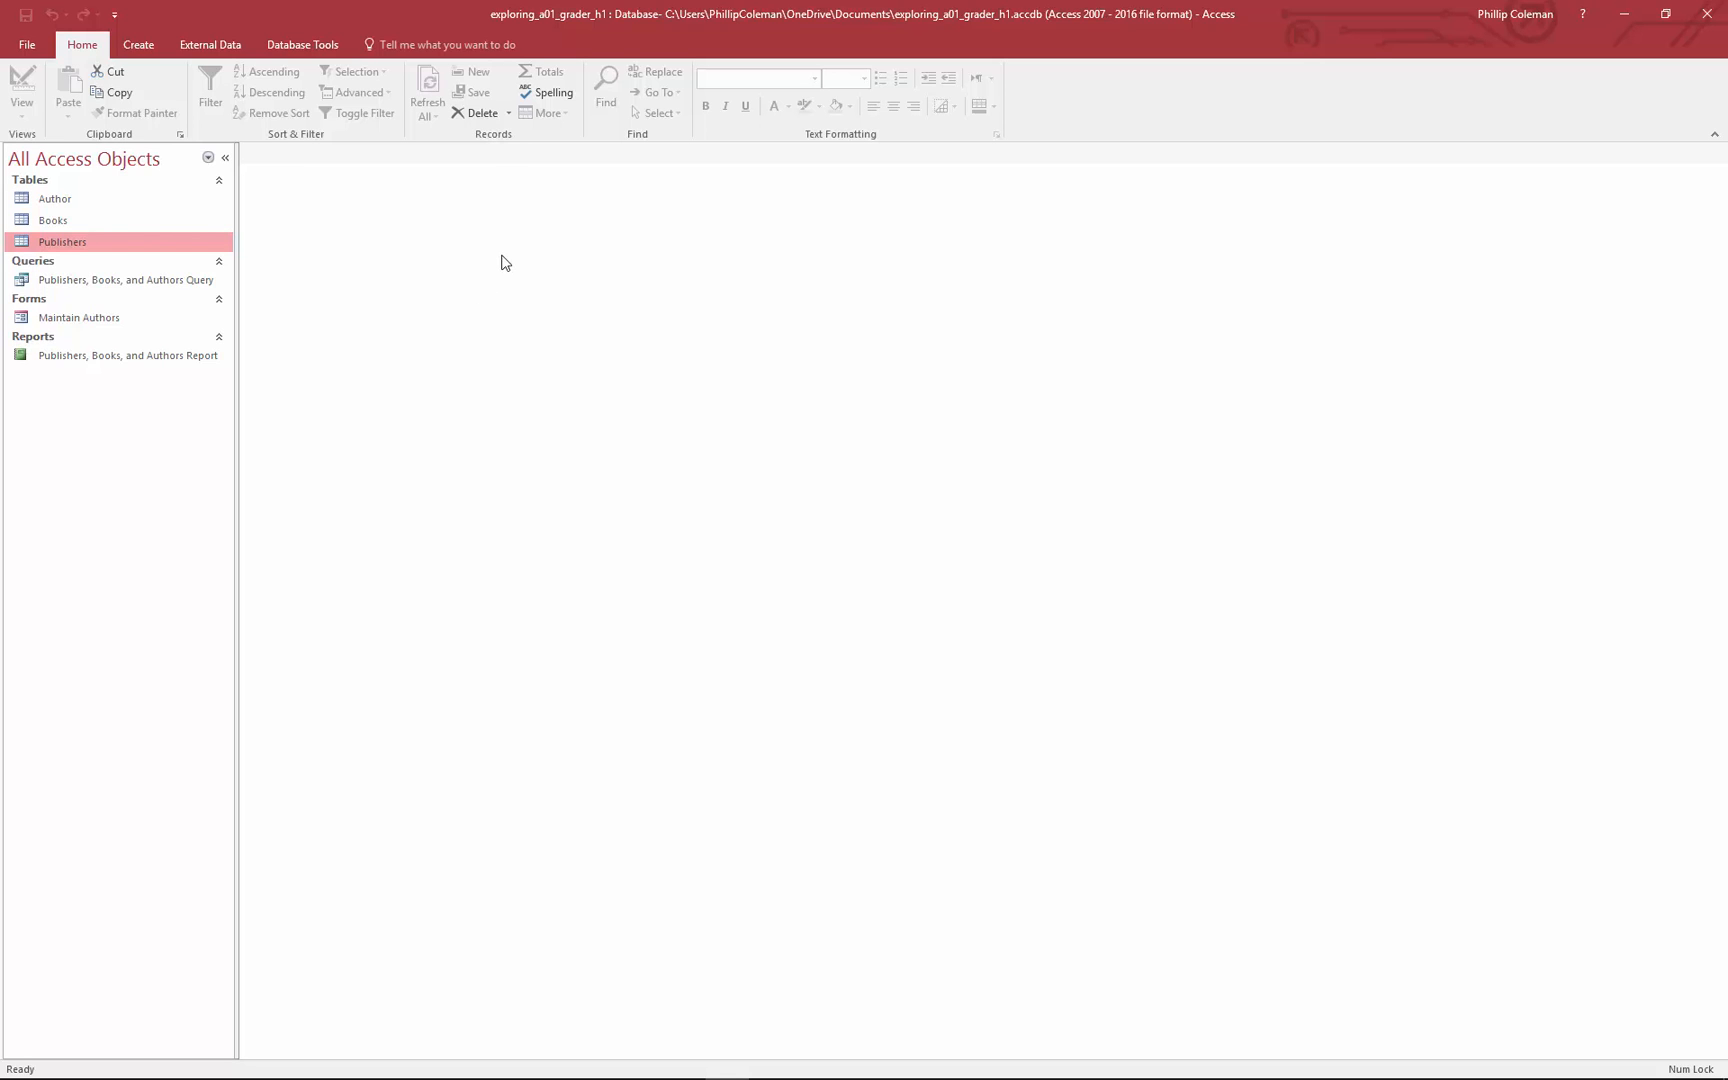
Try to add a record to the Books table with only AuthorCode 15 filled in, leaving the ISBN and other fields blank.
right_click(44, 221)
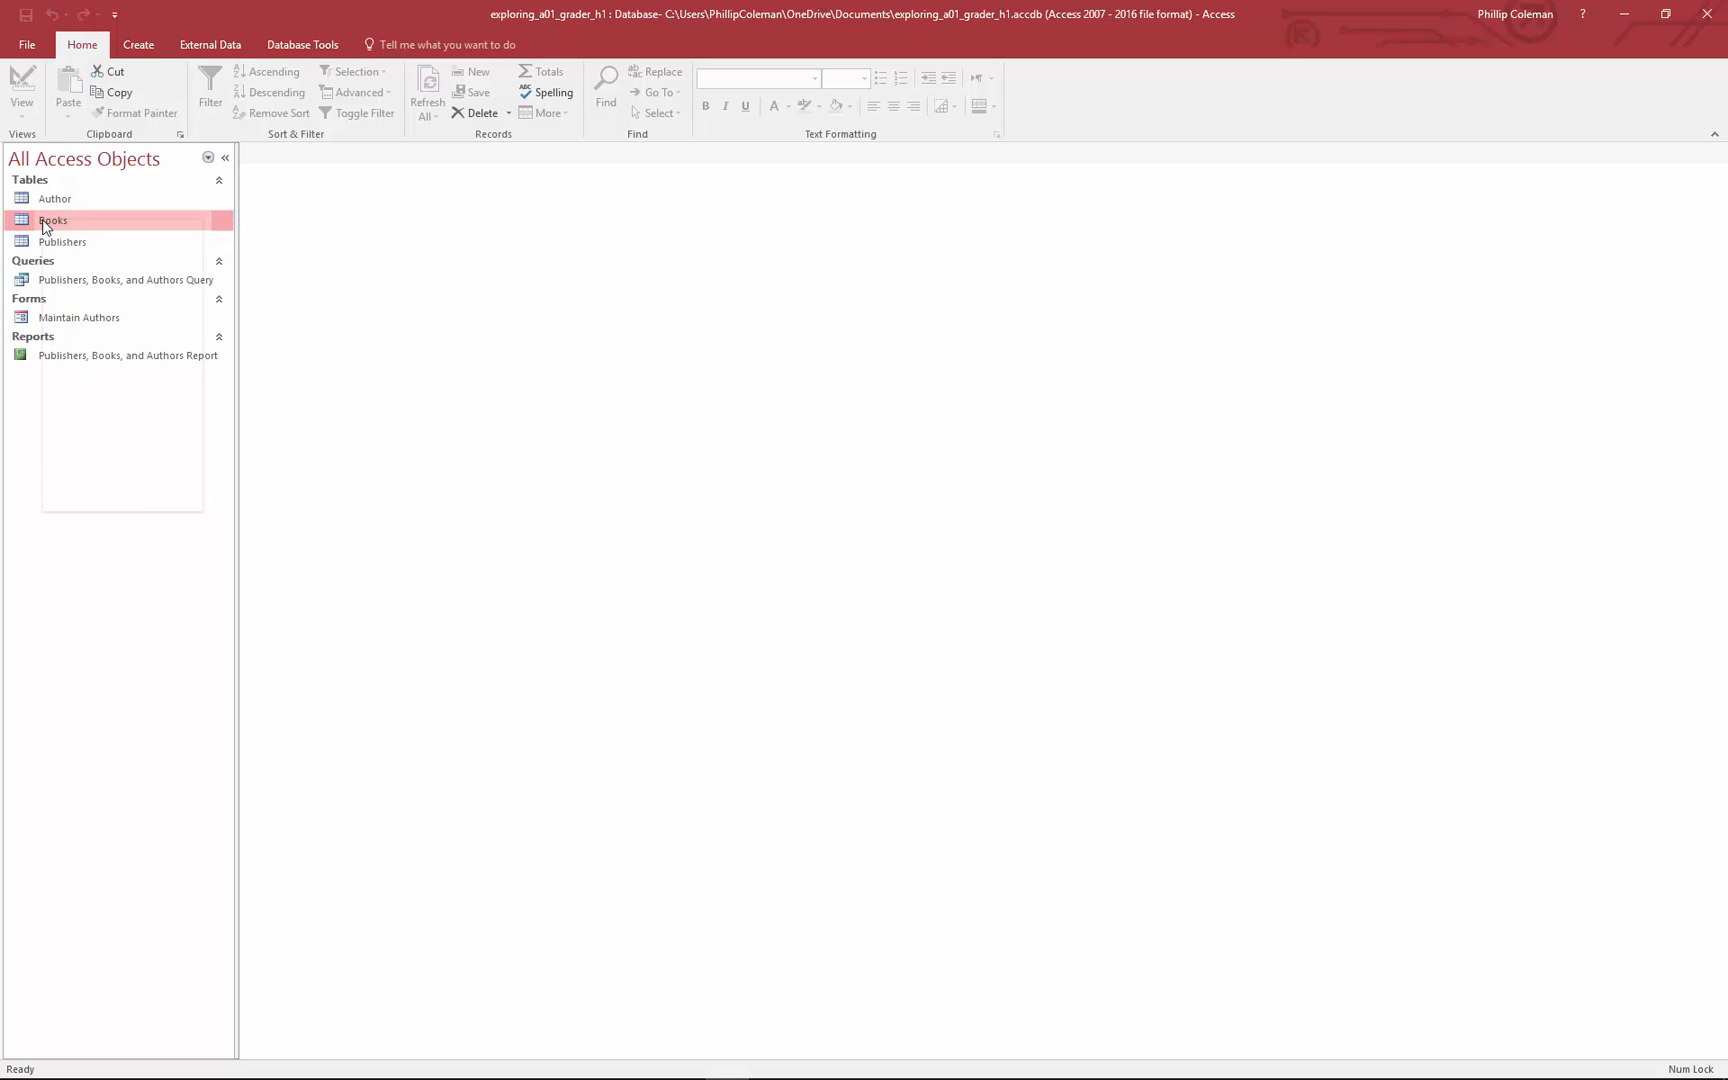
left_click(86, 232)
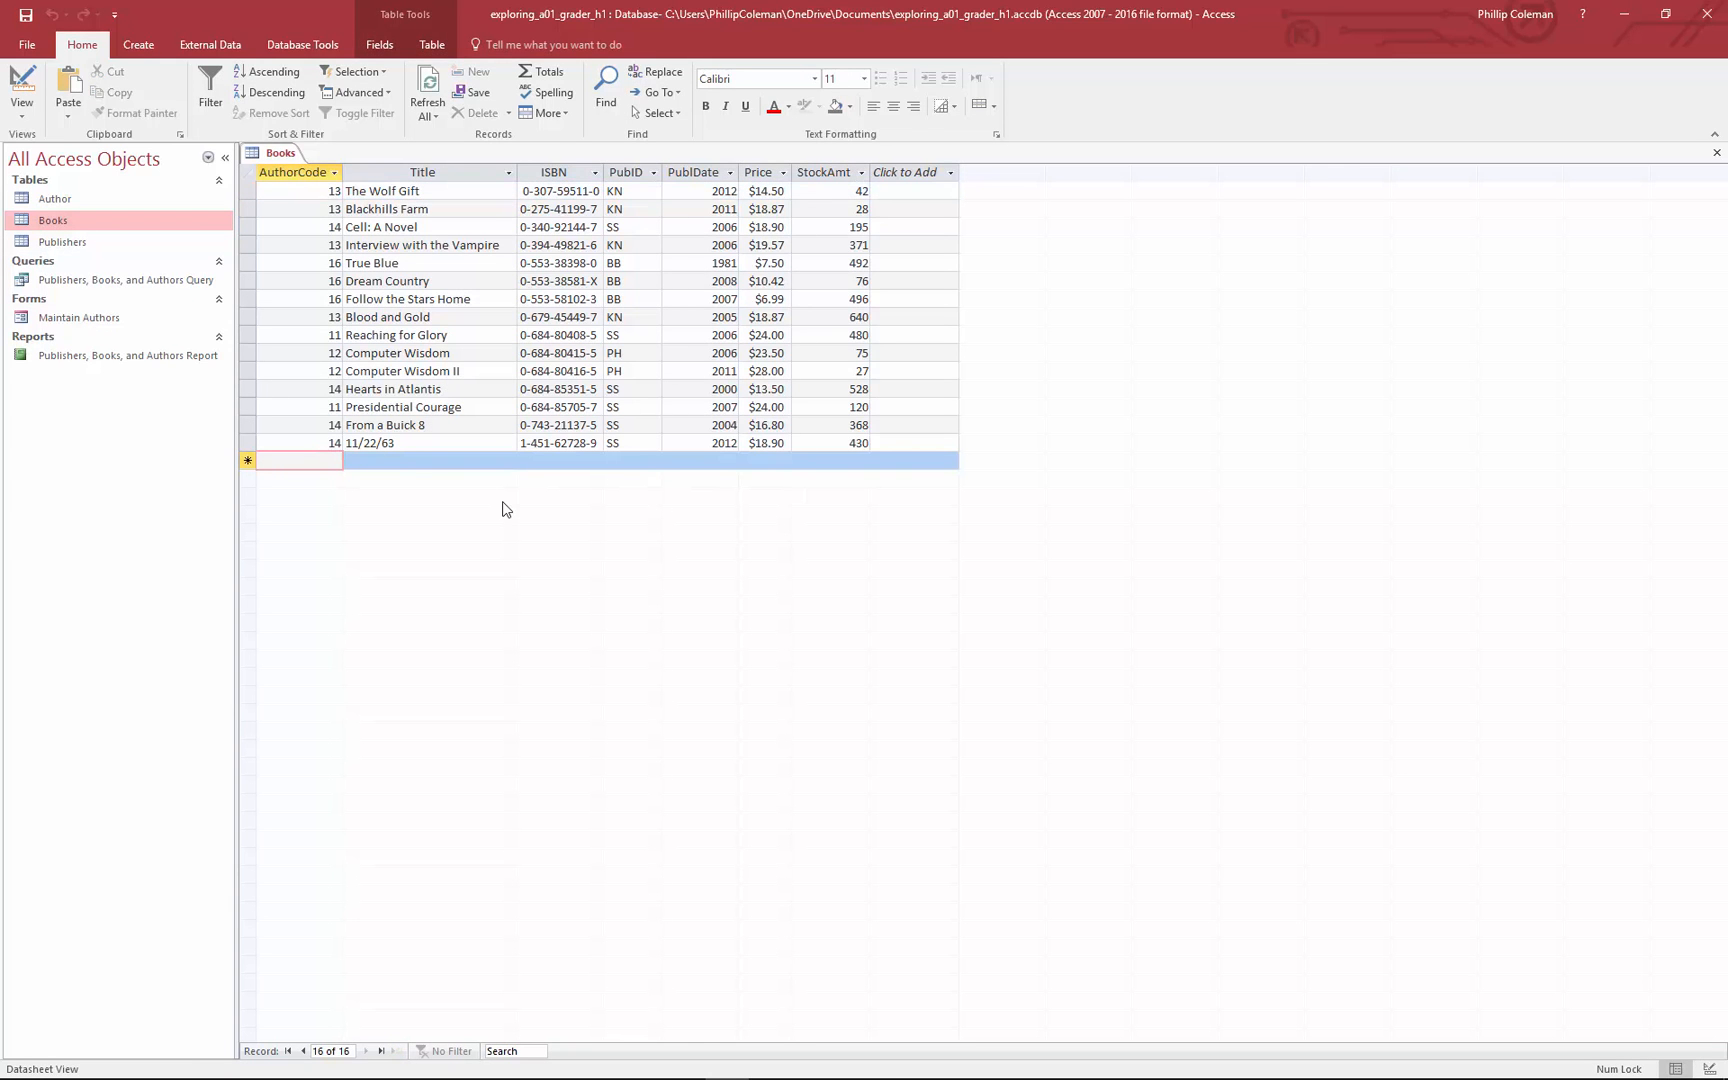
type("15")
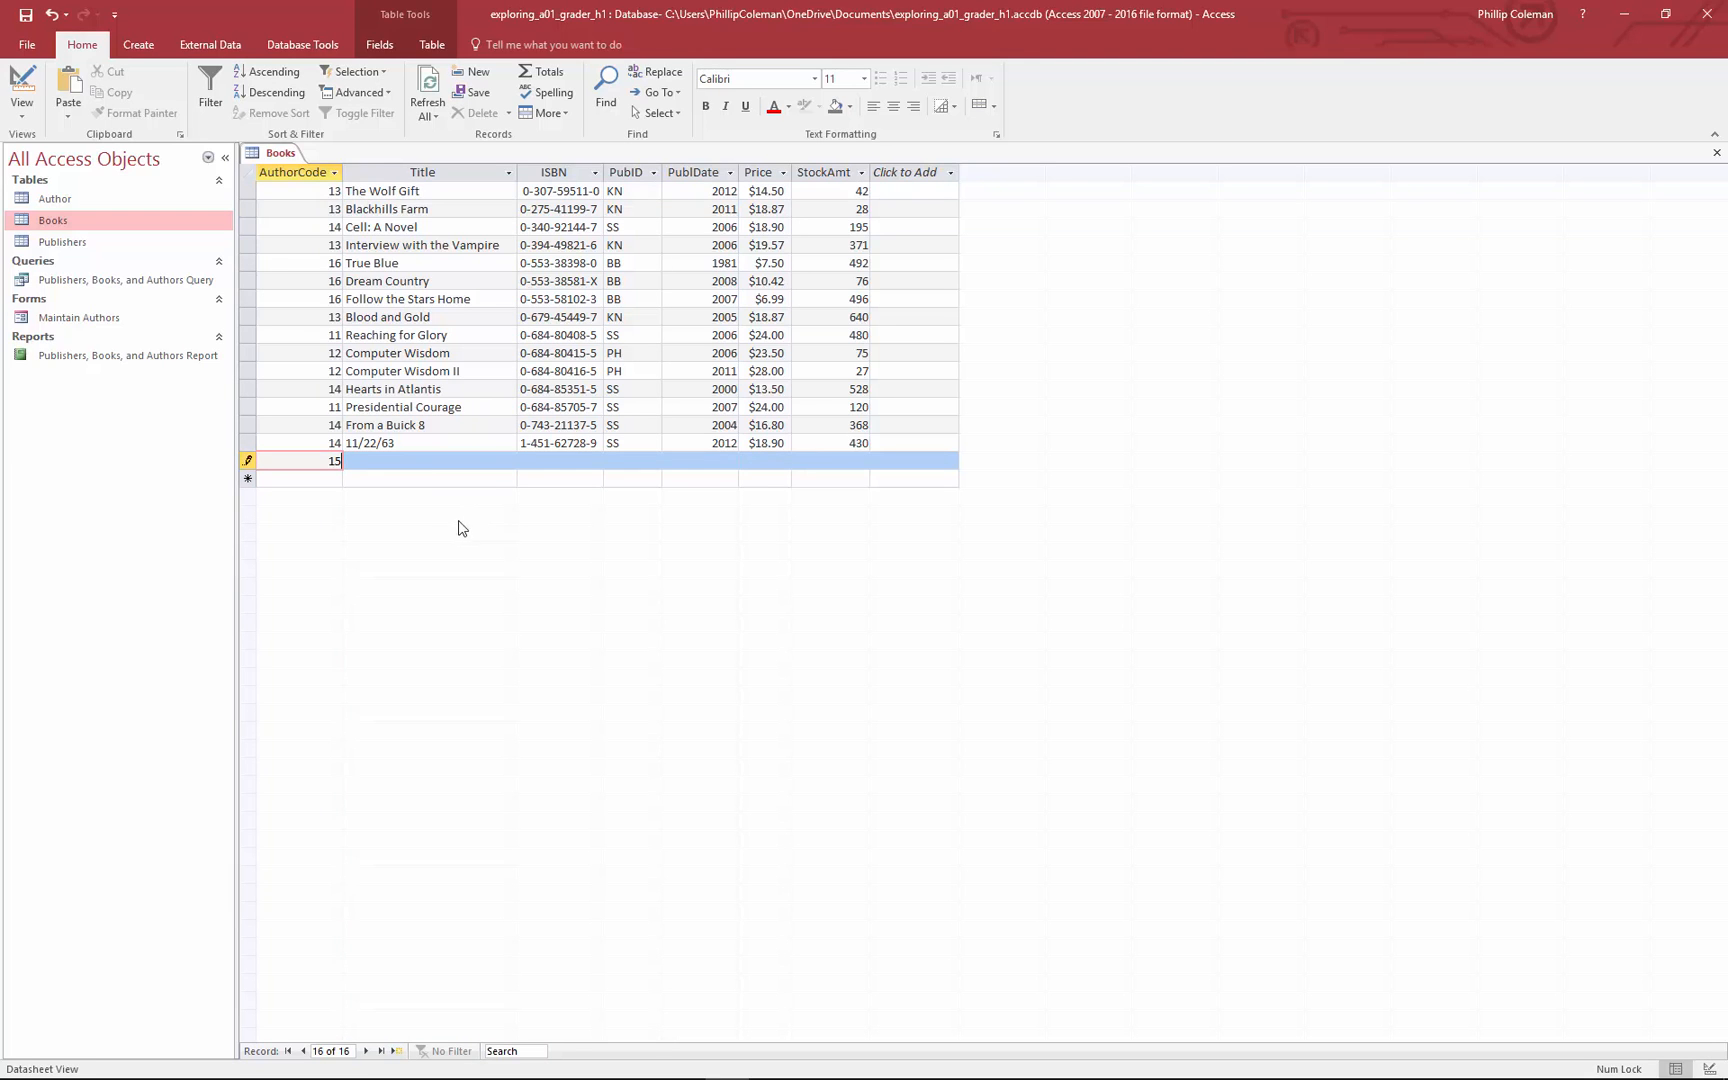
left_click(420, 464)
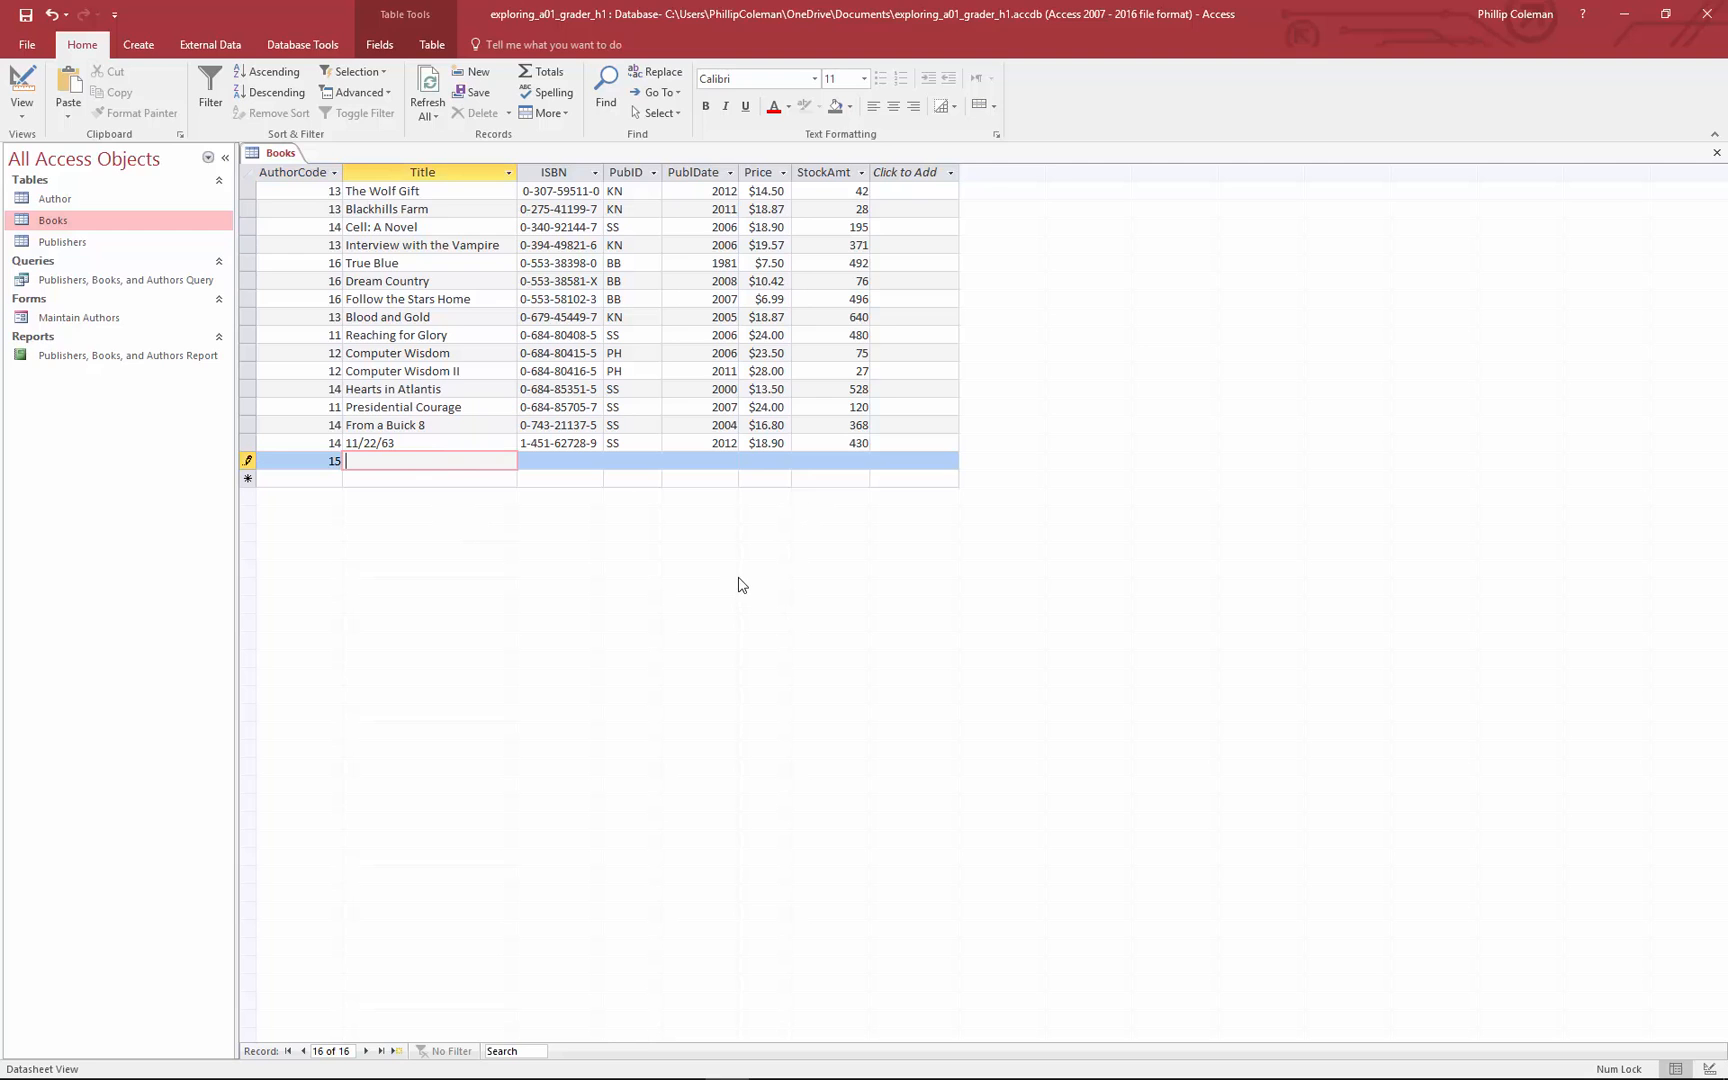
key("Tab")
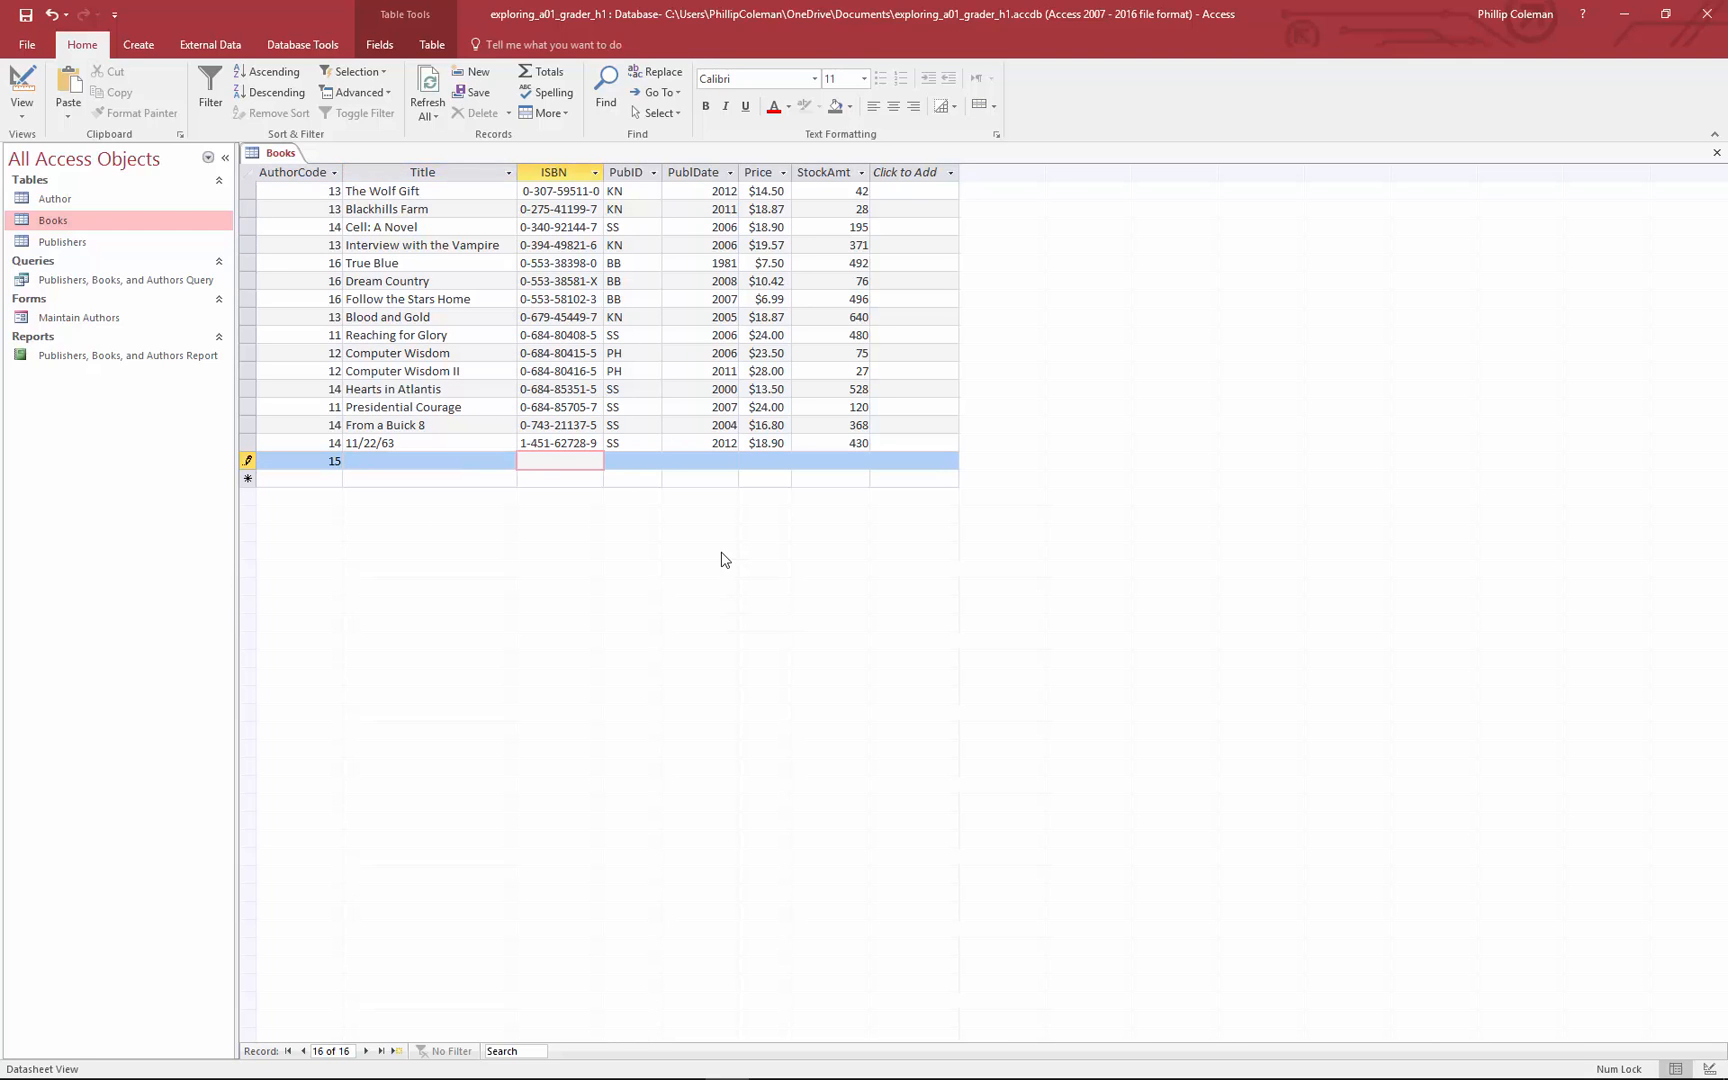
key("Tab")
key("Tab")
key("Tab")
key("Tab")
key("Tab")
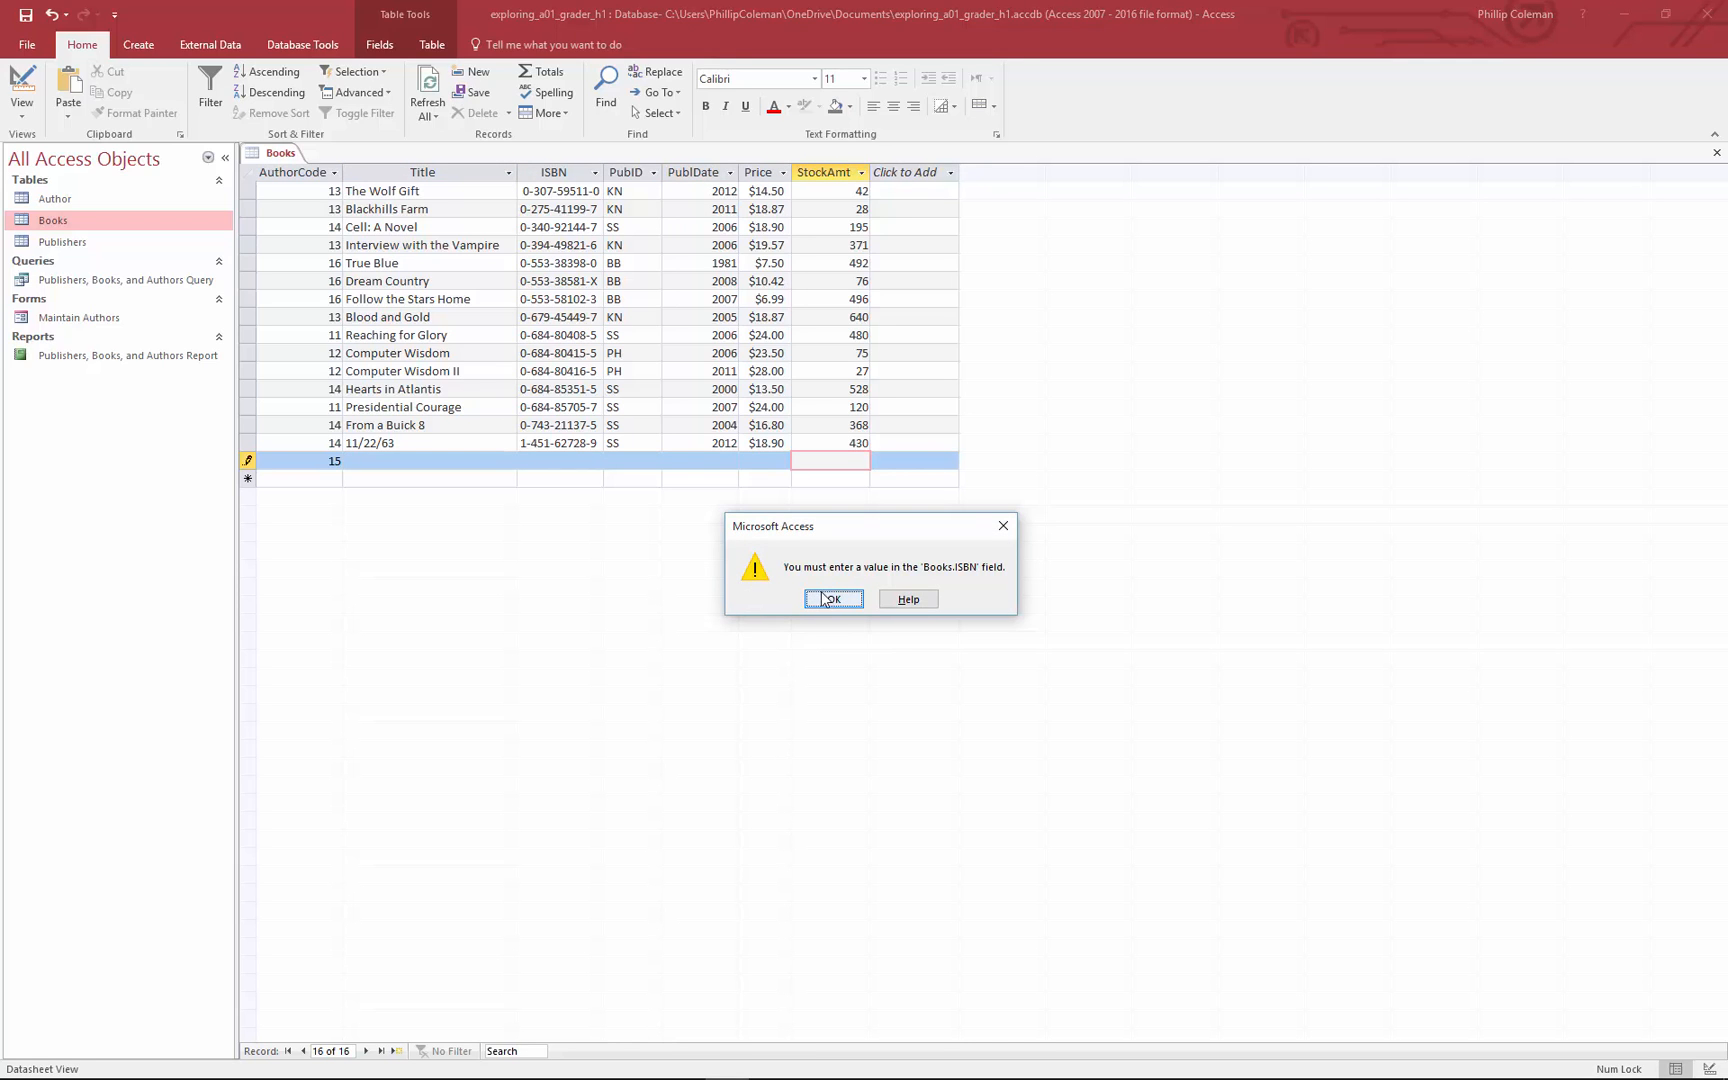
left_click(831, 599)
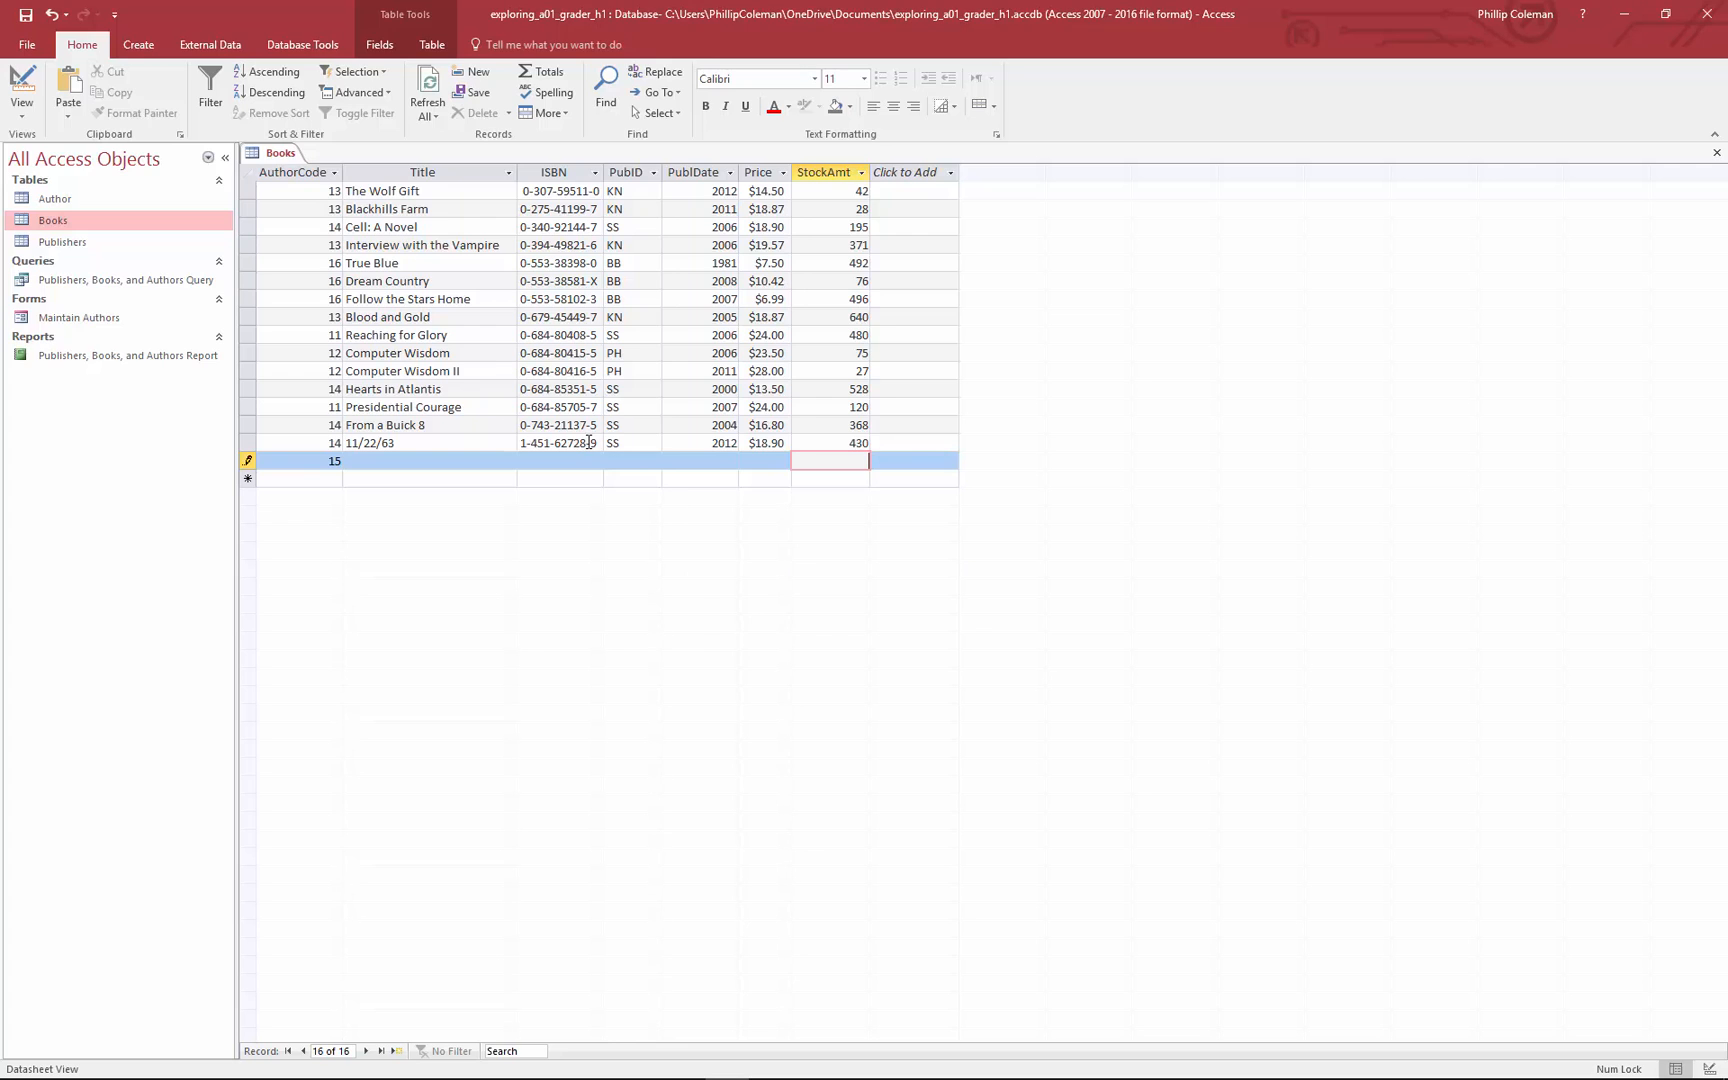
Clear the AuthorCode of the incomplete Books record and close the table, discarding that record.
double_click(330, 461)
key("BackSpace")
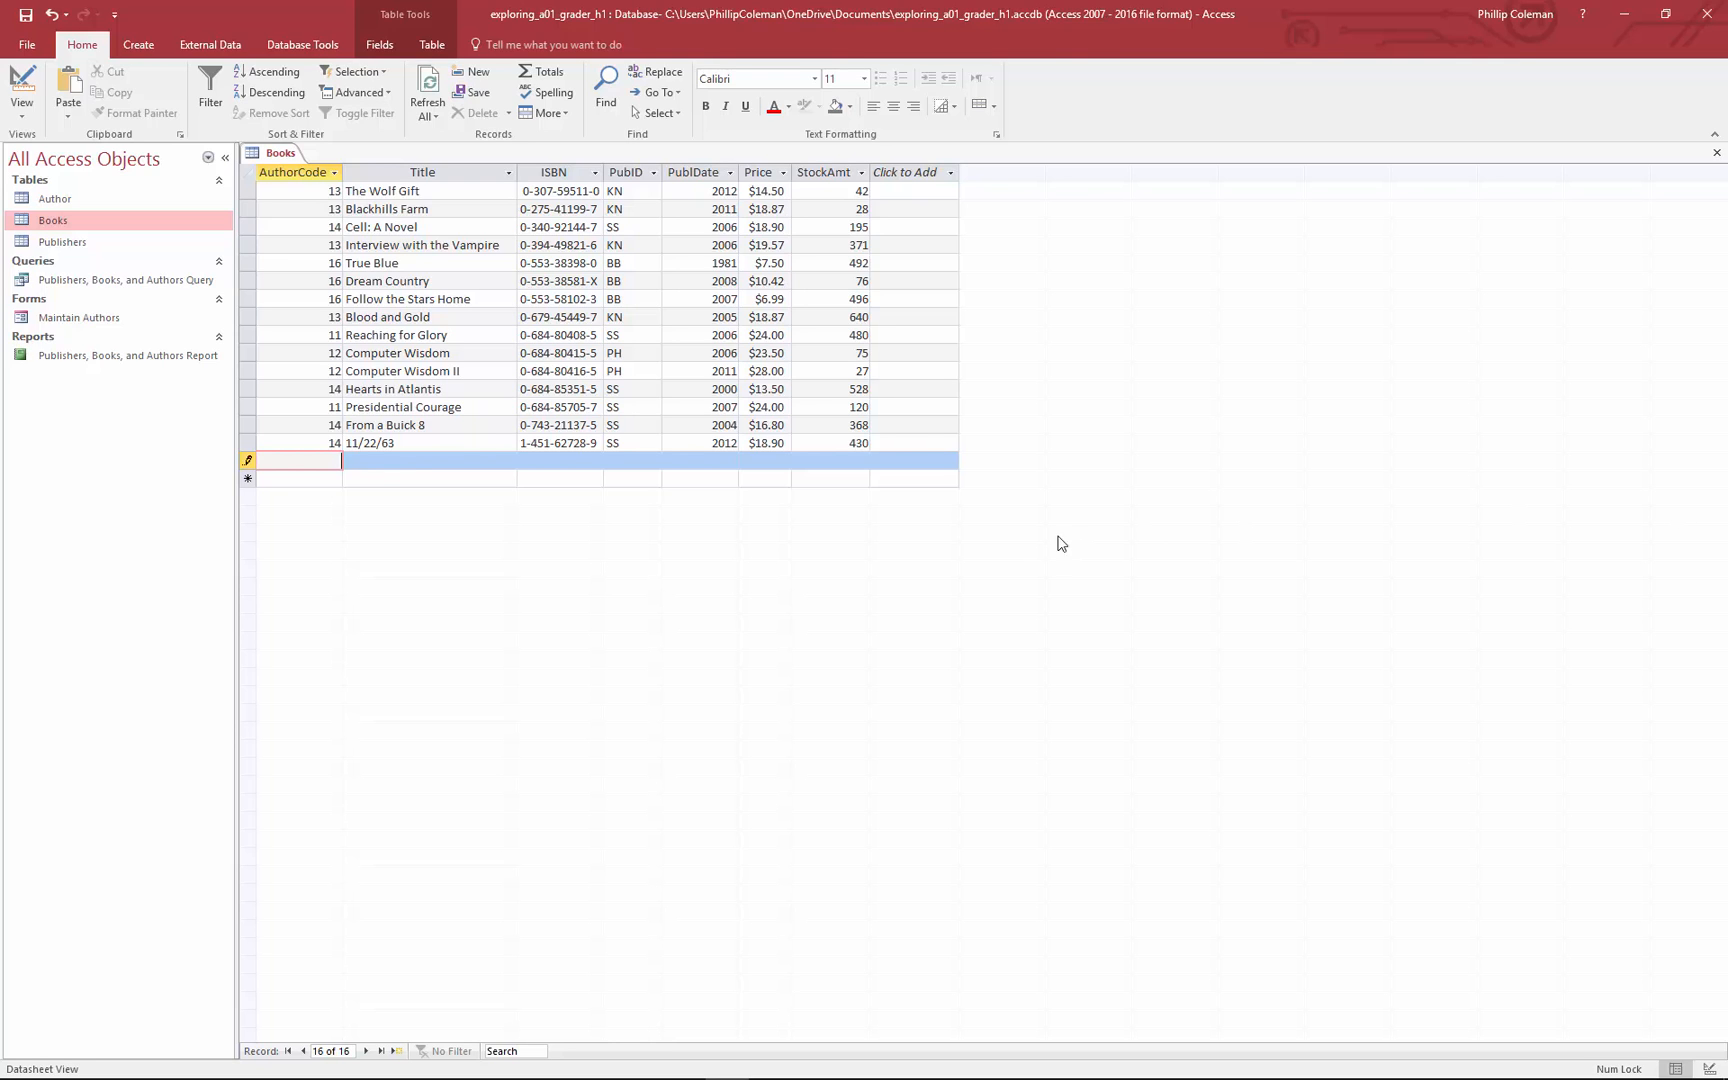
left_click(280, 152)
left_click(1715, 153)
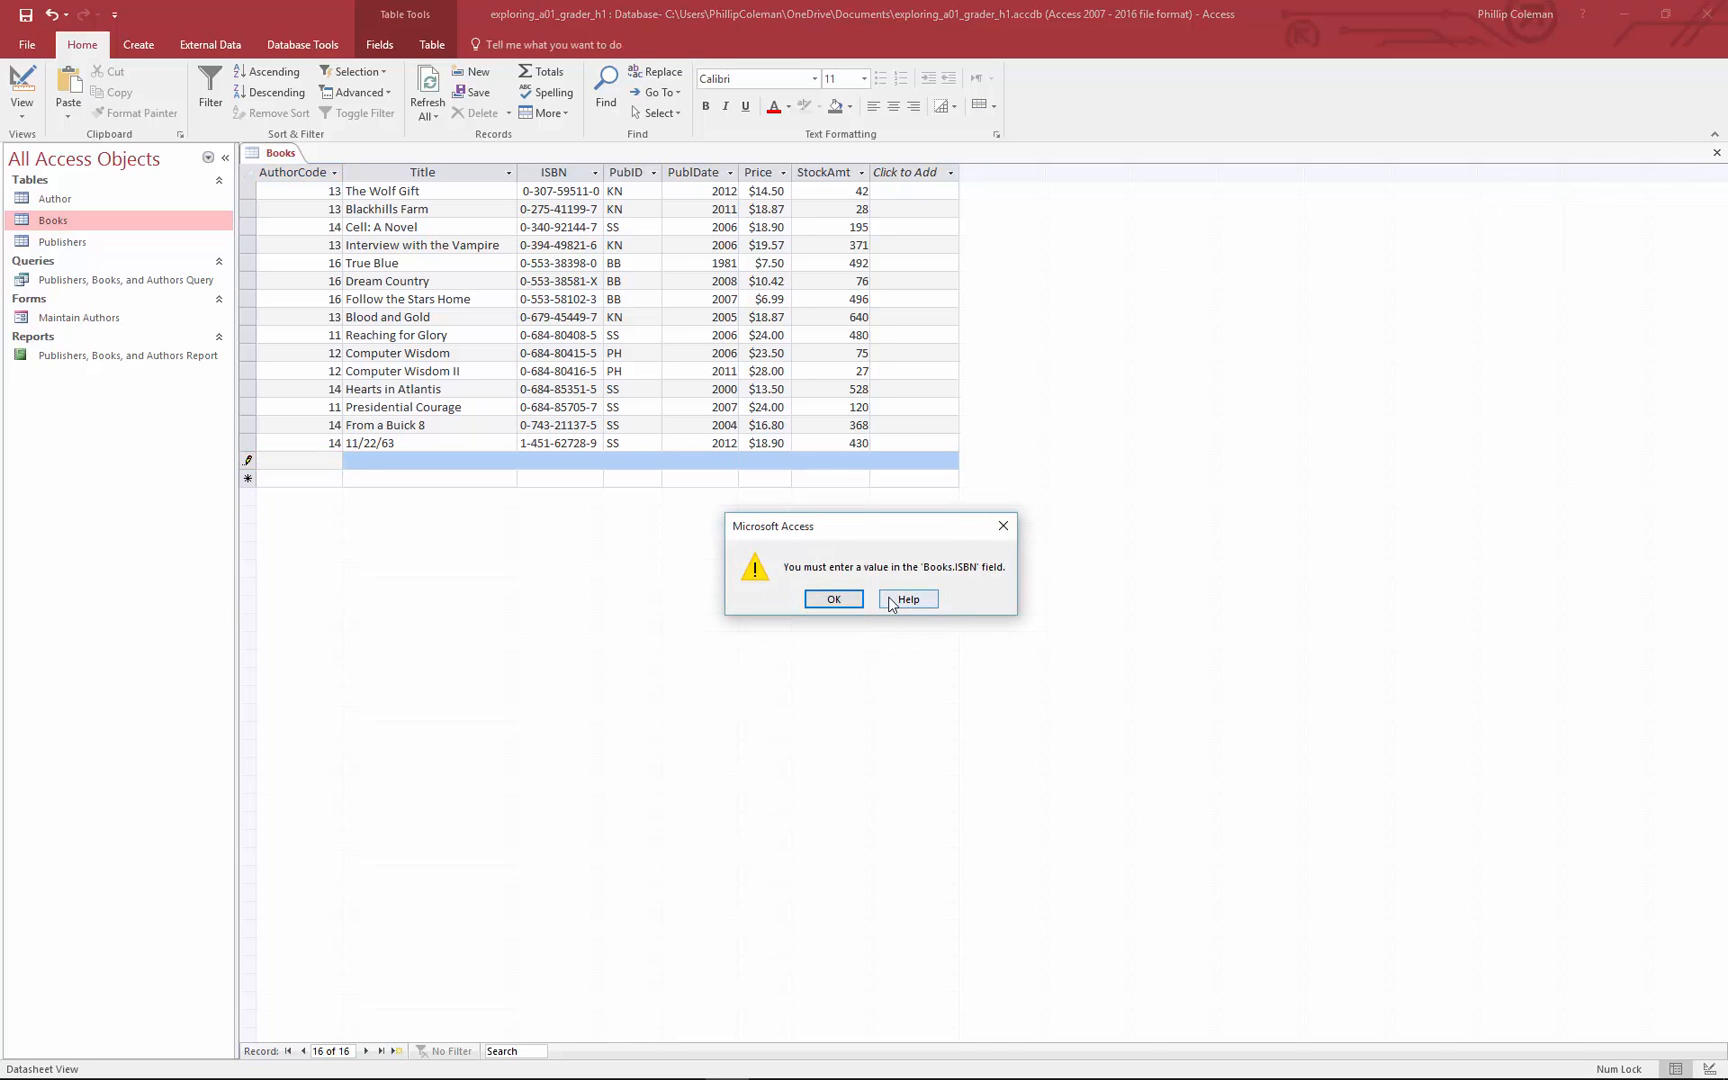
left_click(833, 599)
left_click(838, 615)
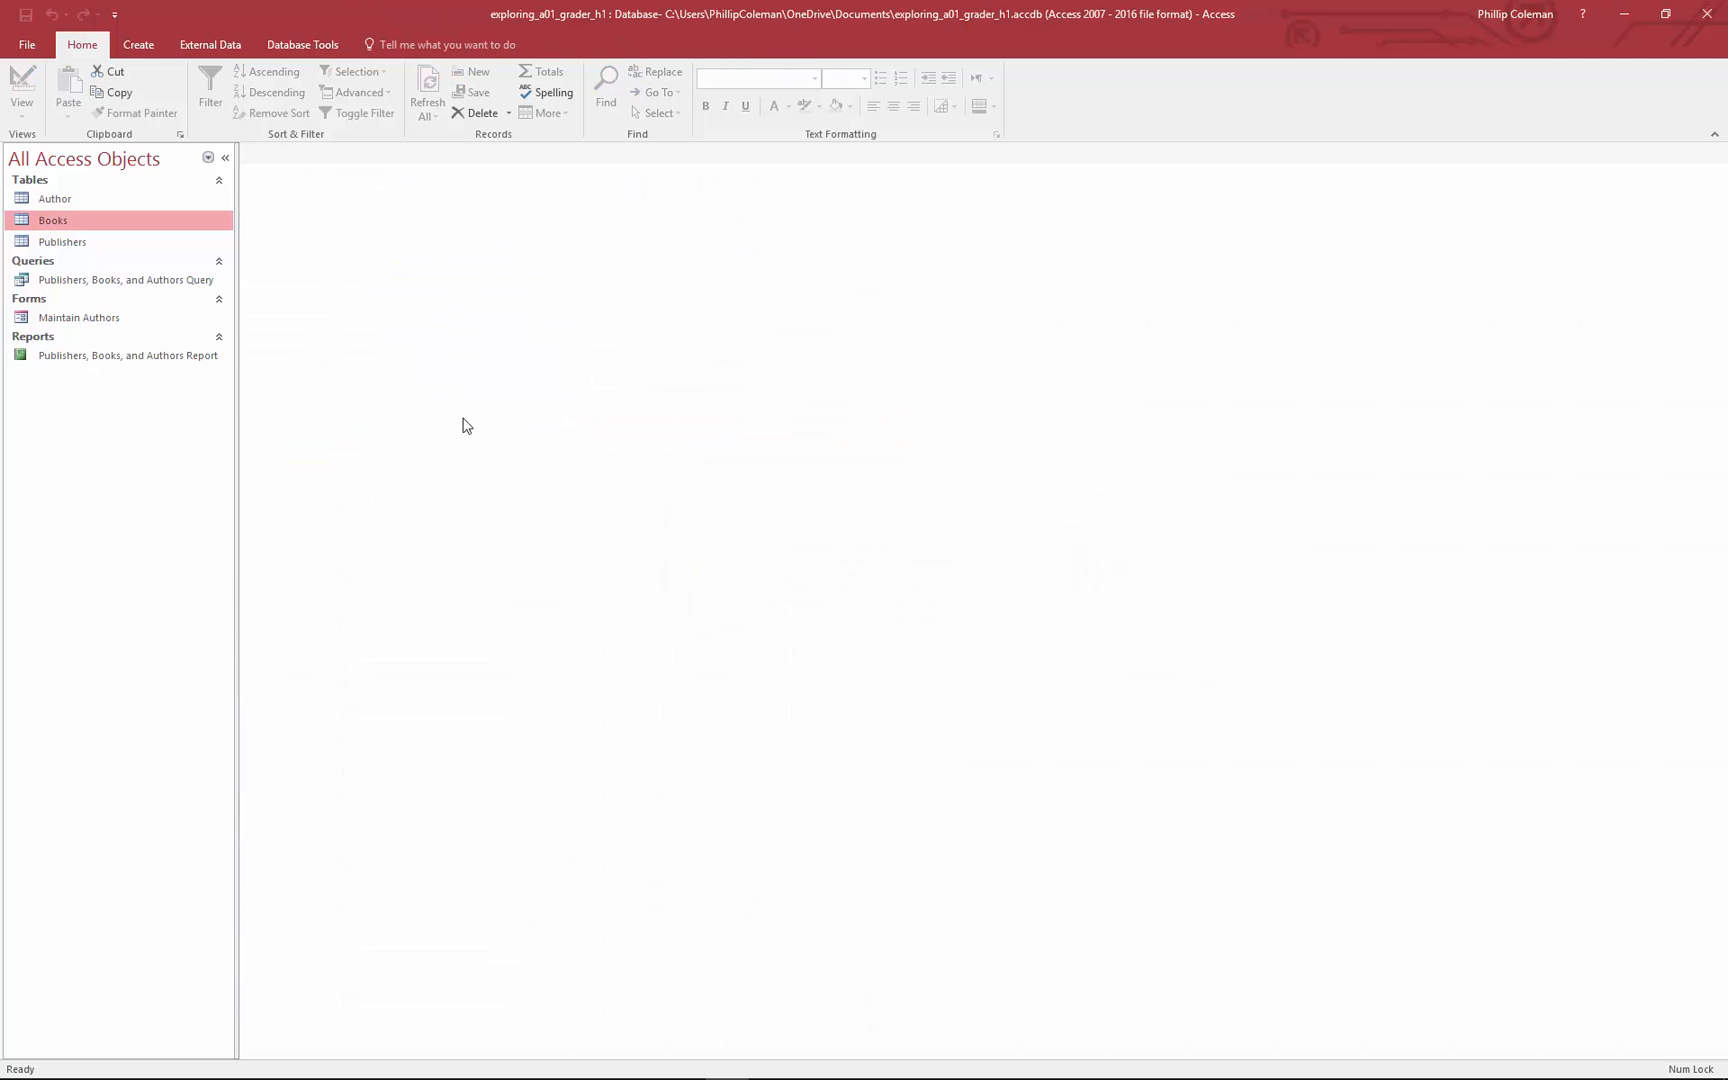
Open the Maintain Authors form and examine the second author's record and the blank row of its book list.
left_click(96, 358)
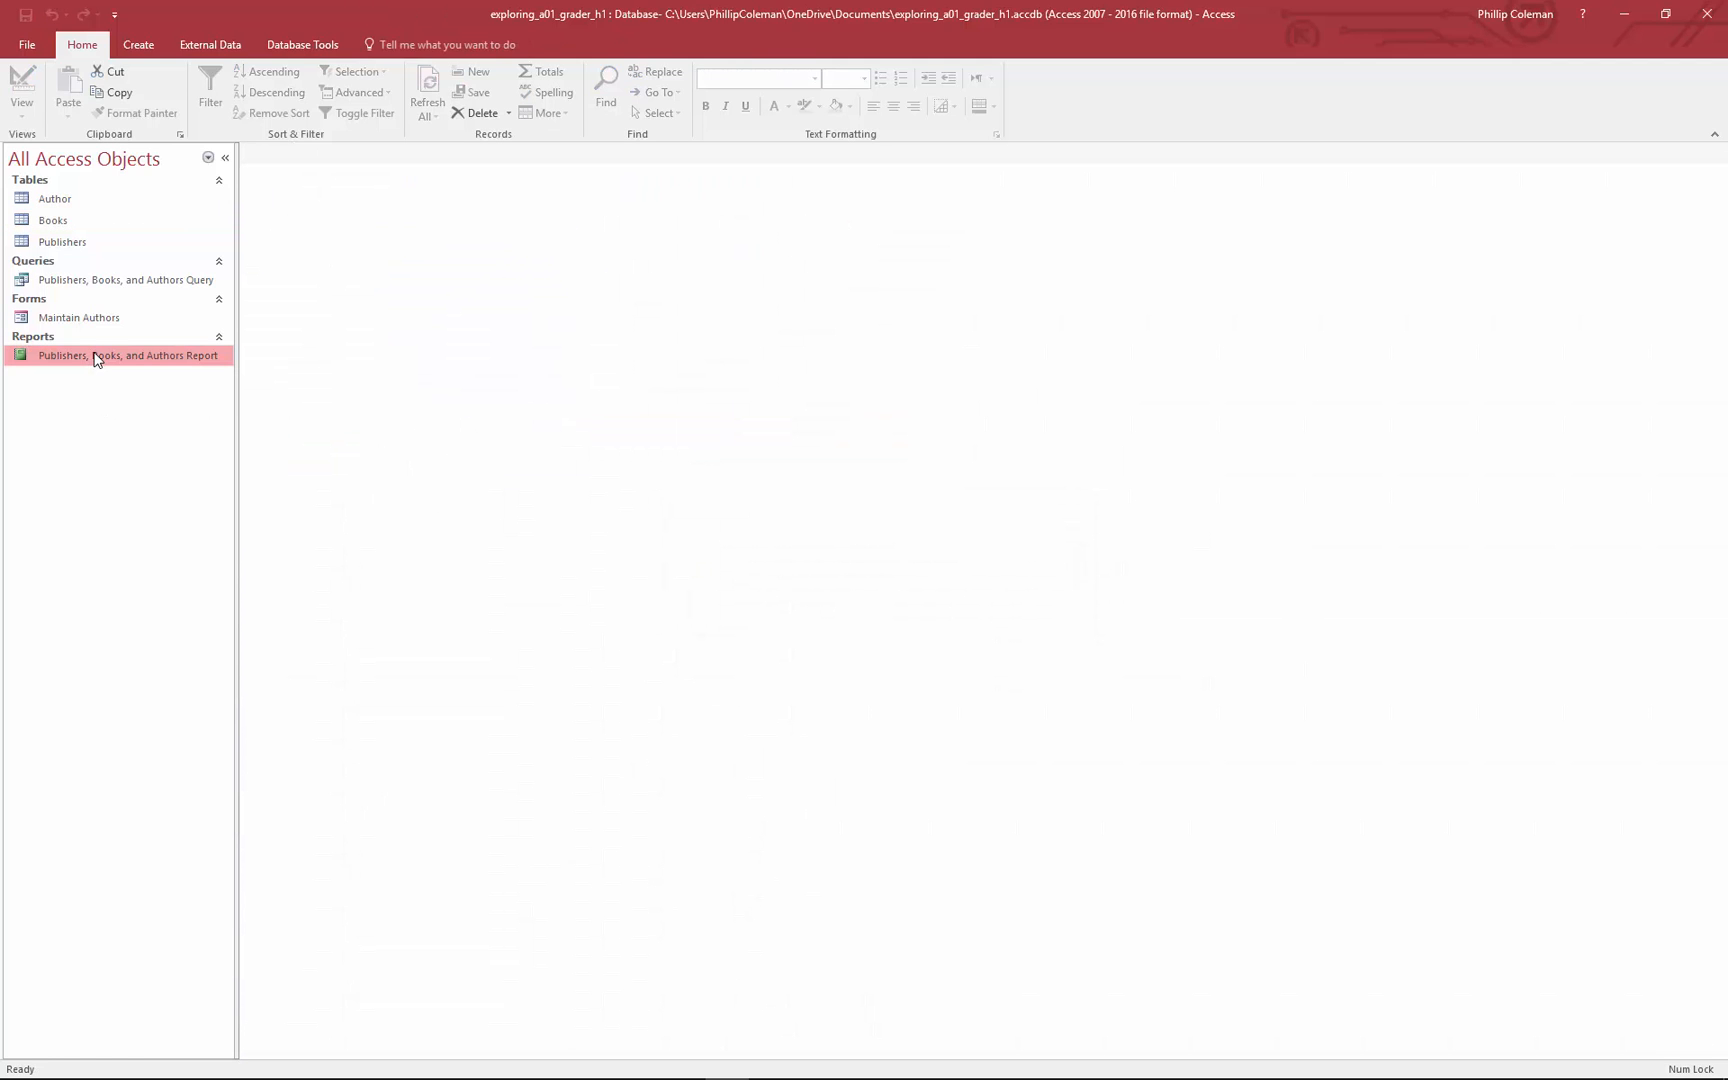
left_click(85, 319)
right_click(87, 317)
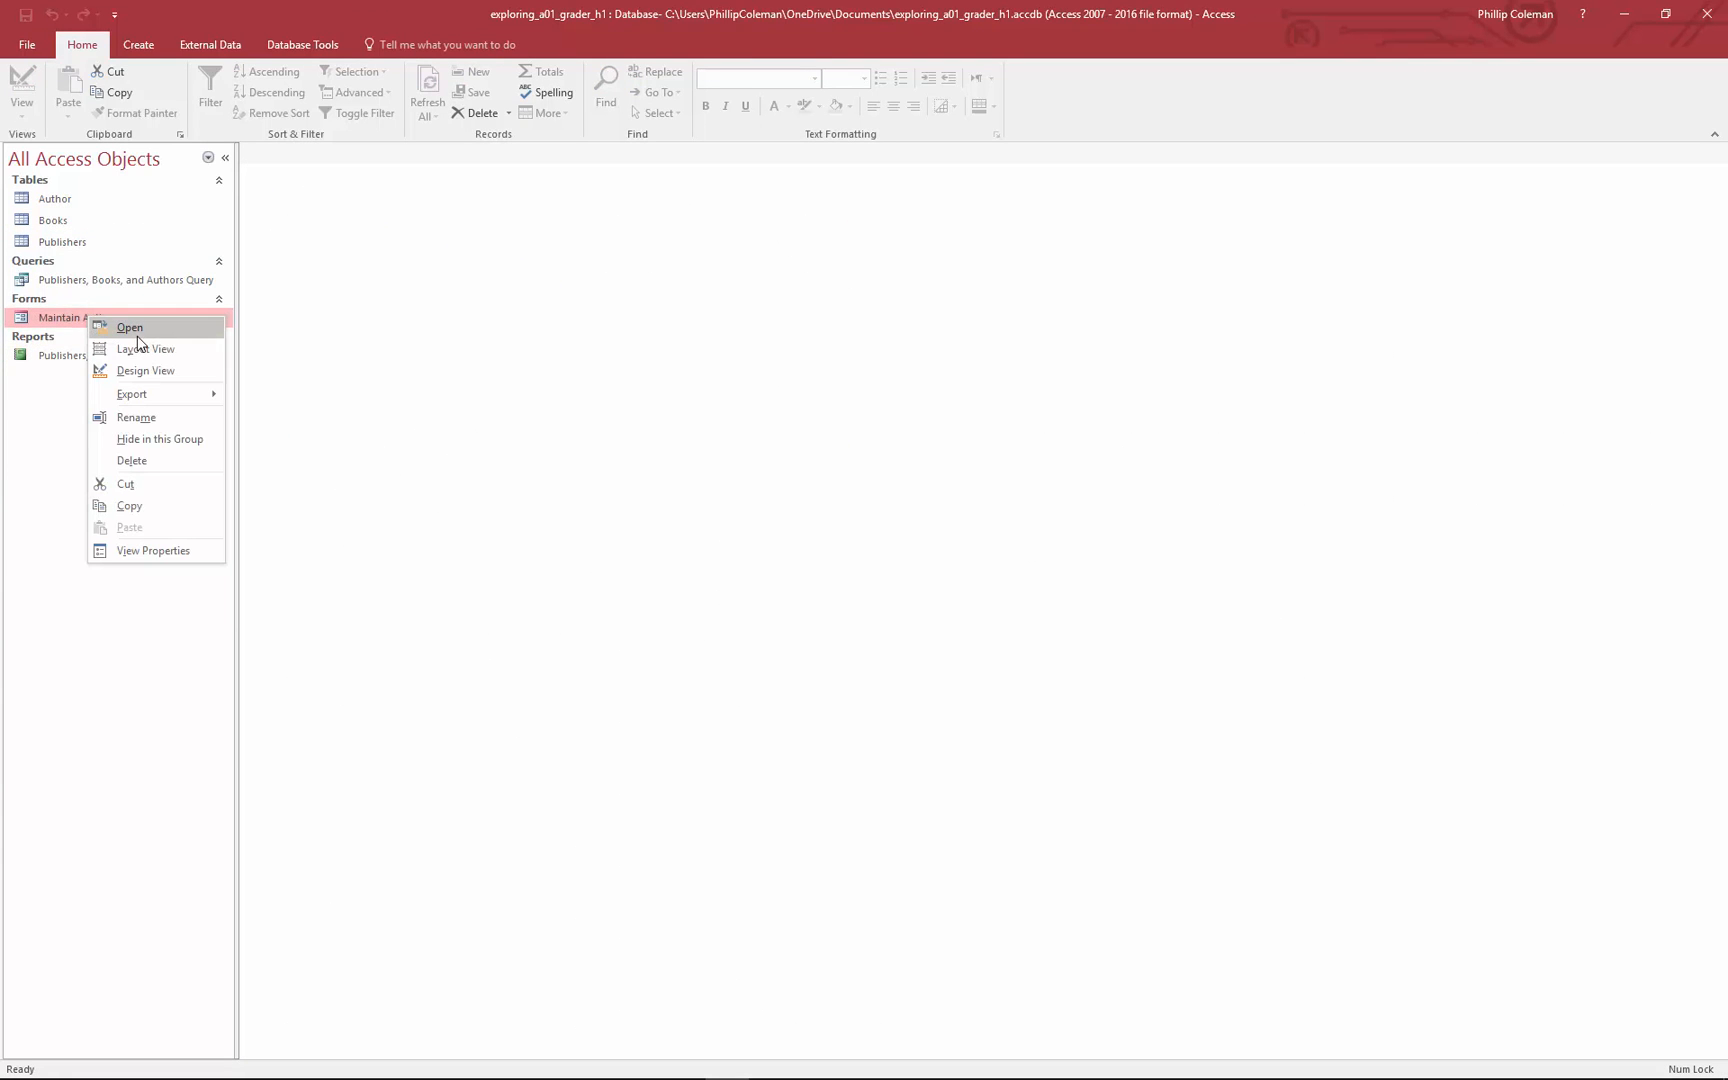
left_click(136, 330)
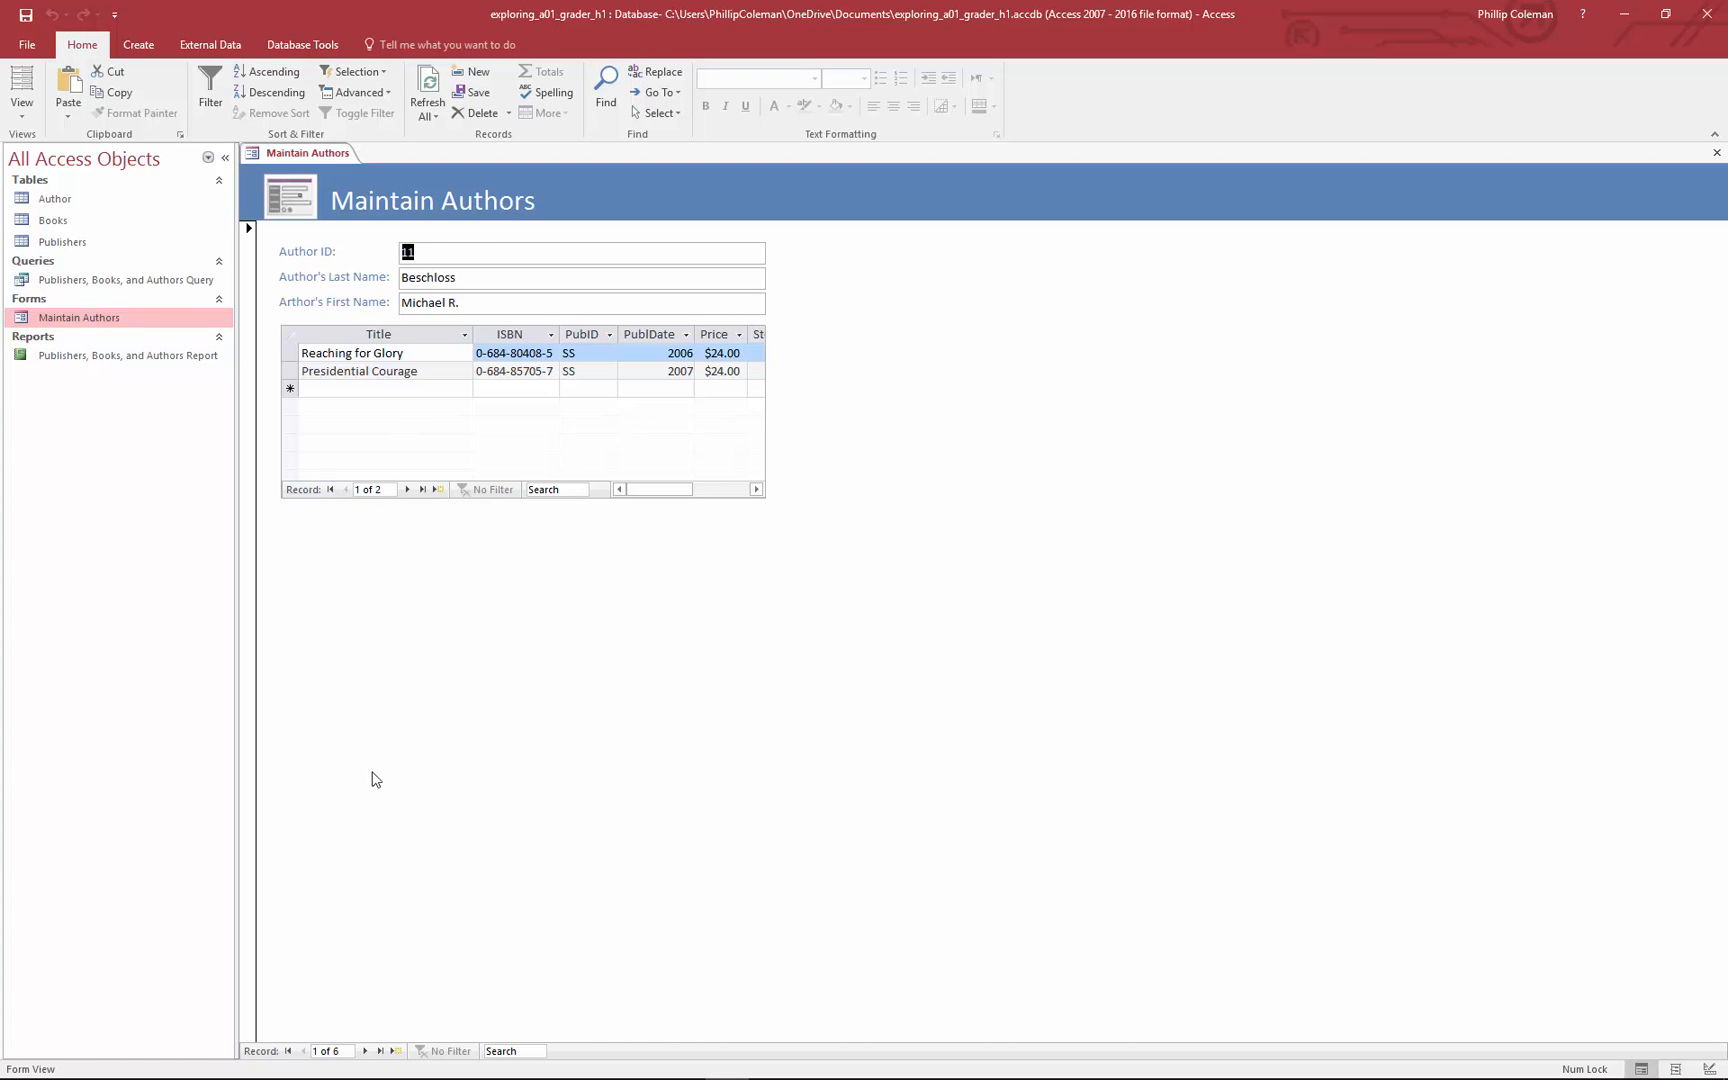
left_click(365, 1051)
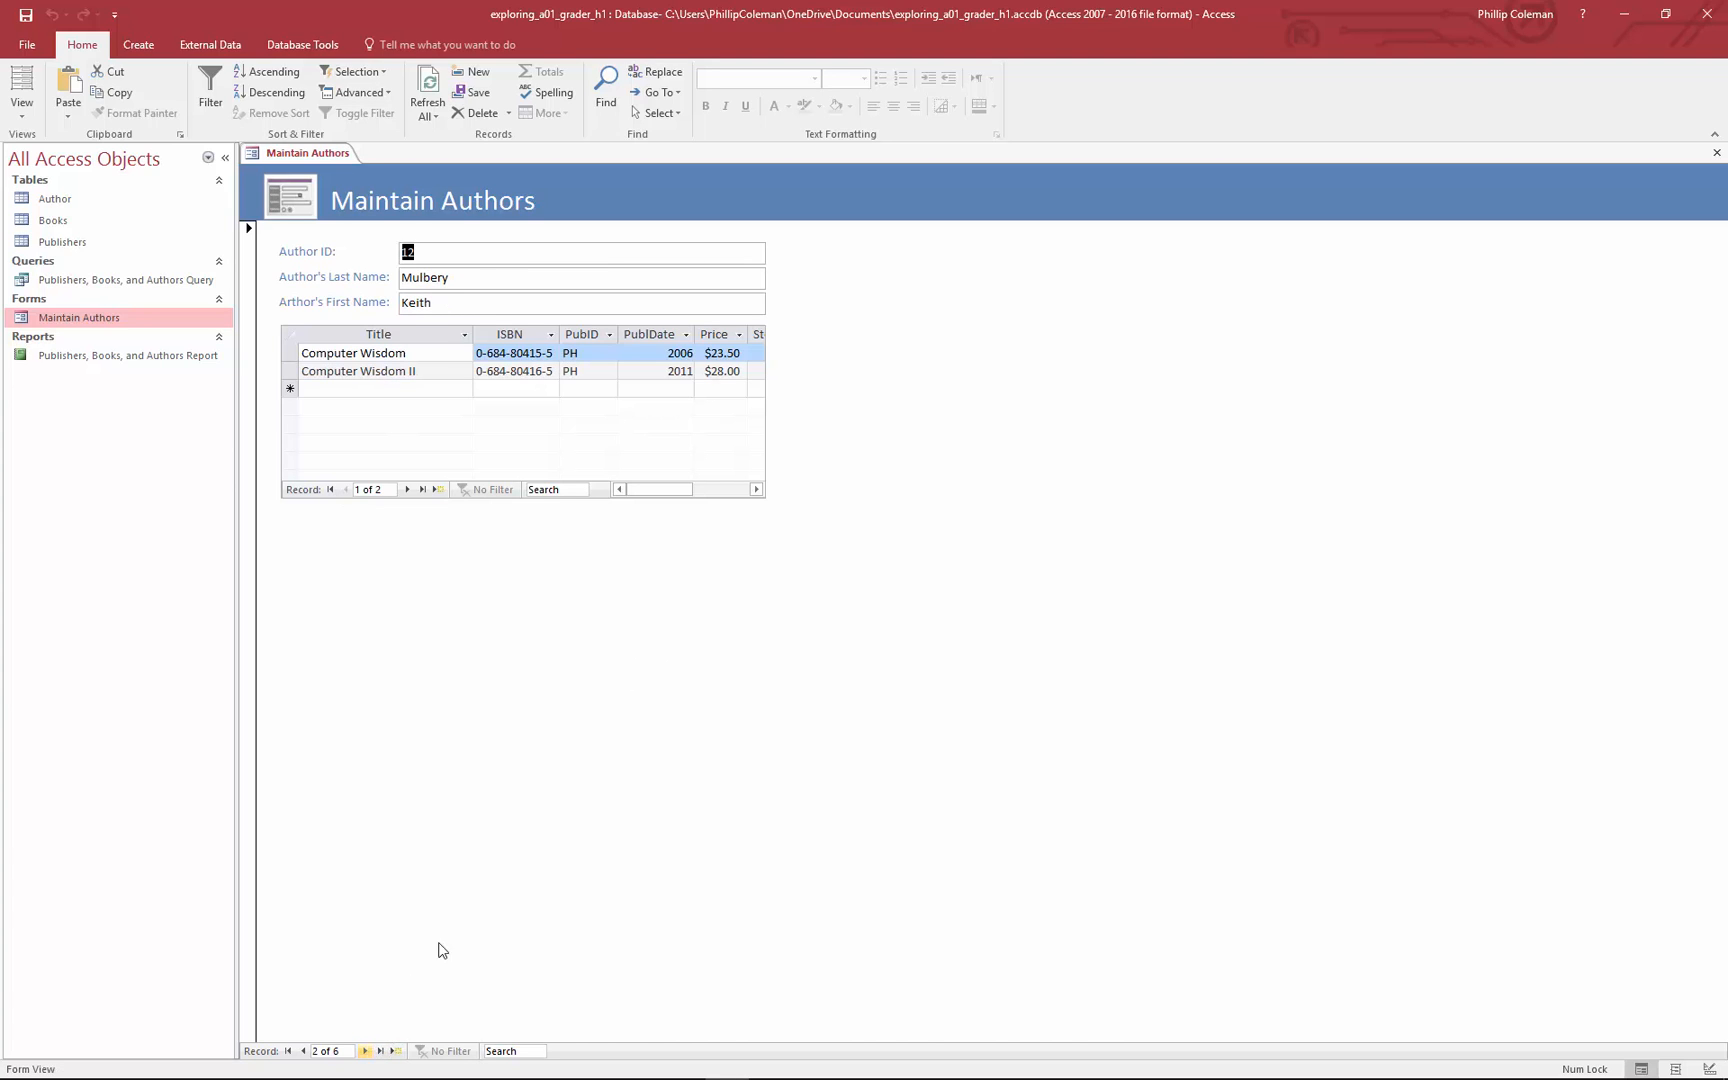
left_click(397, 390)
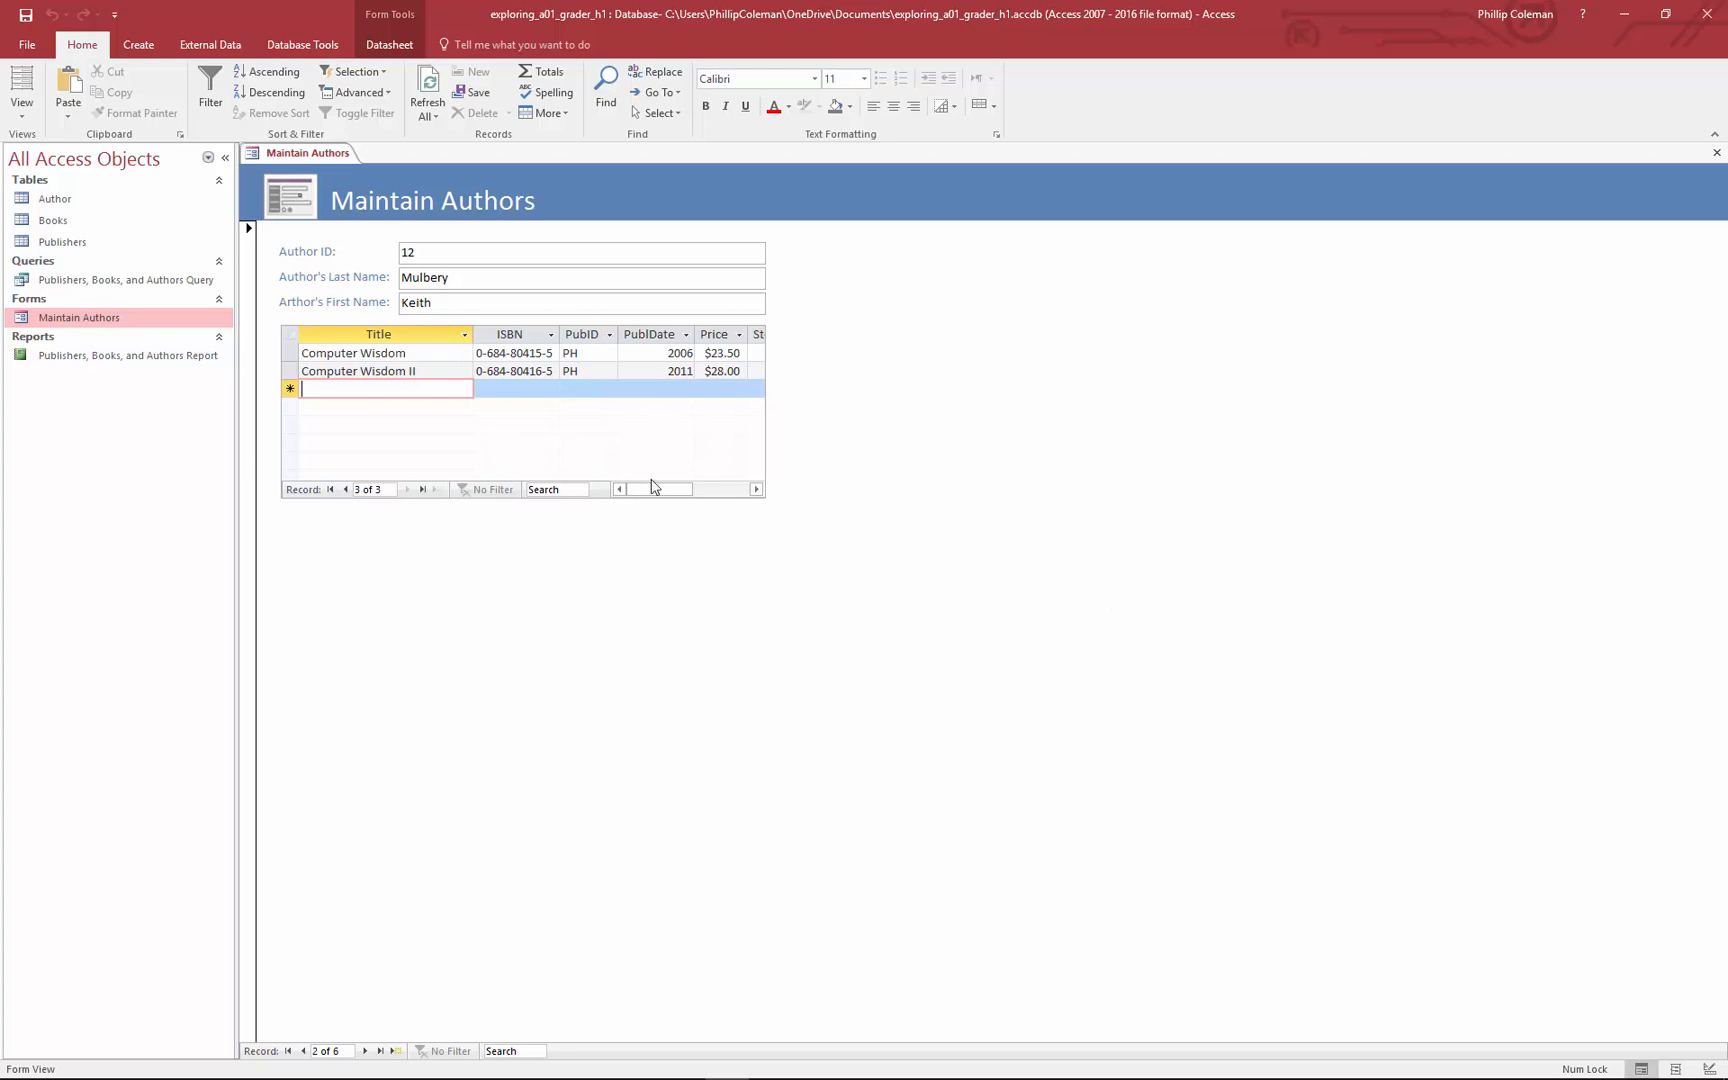
Search the Maintain Authors form's records for 16, and close the form.
left_click(528, 1050)
type("16")
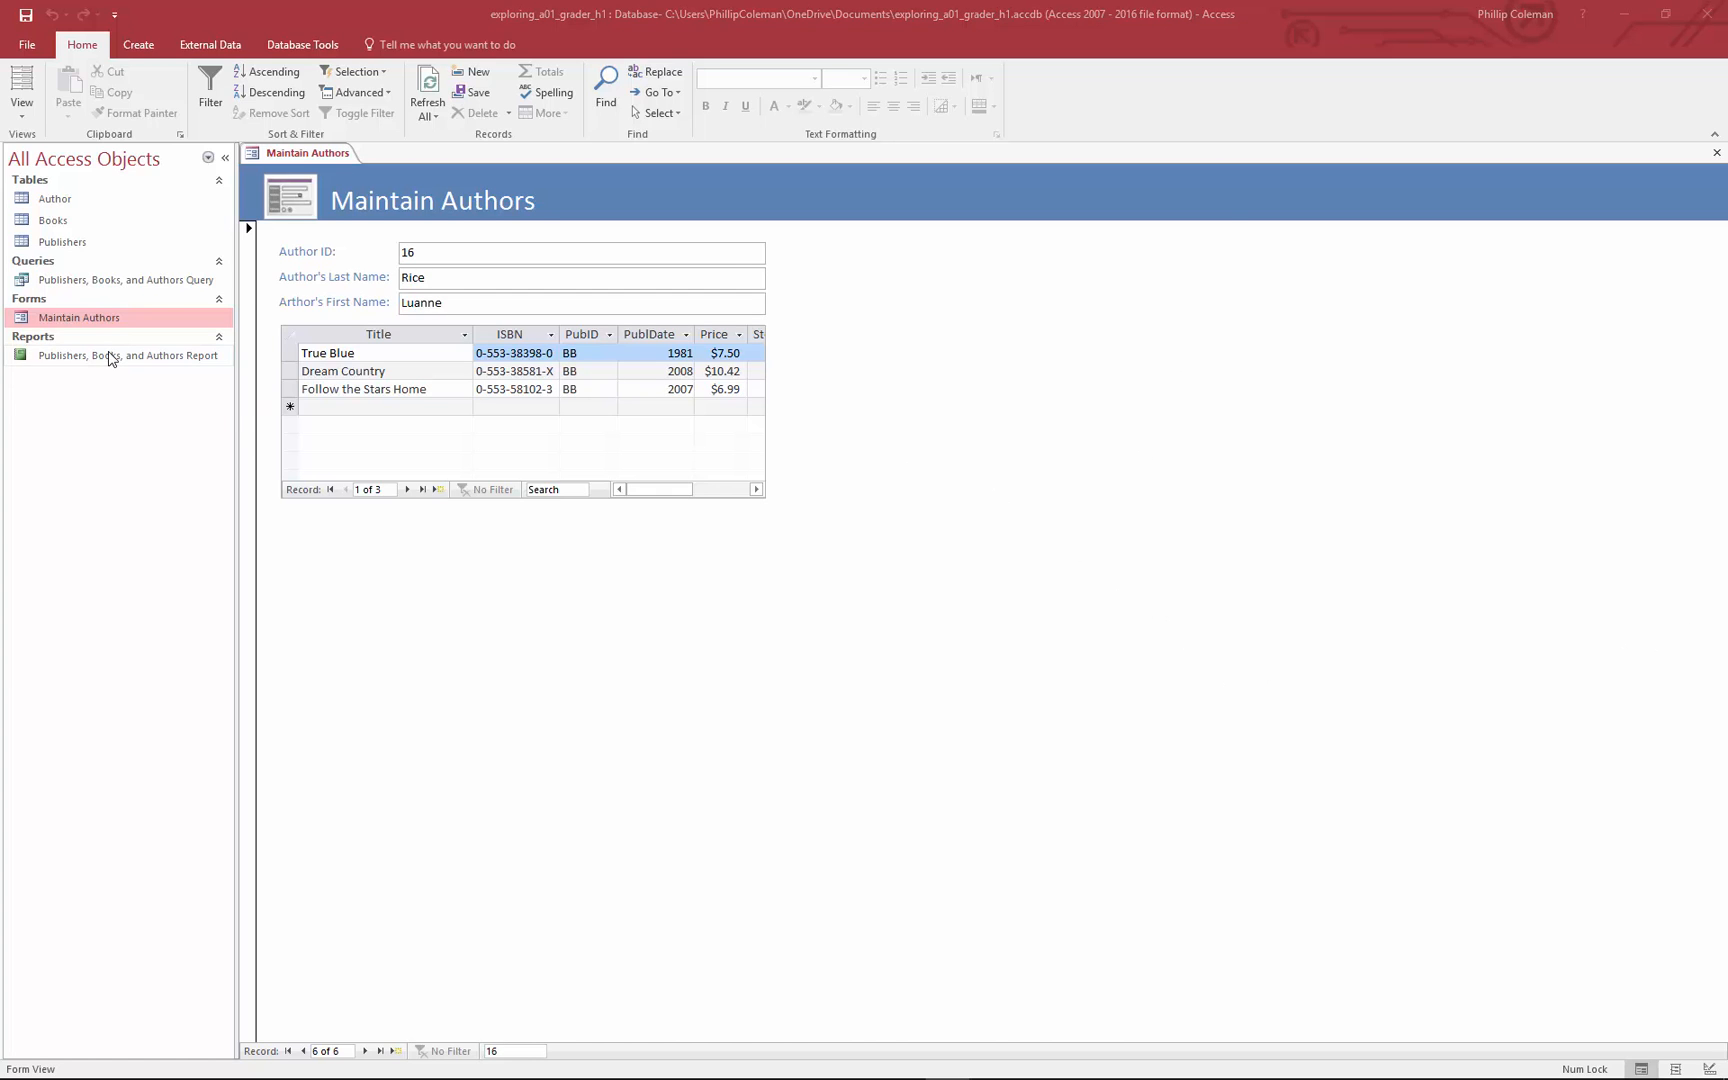
left_click(1716, 152)
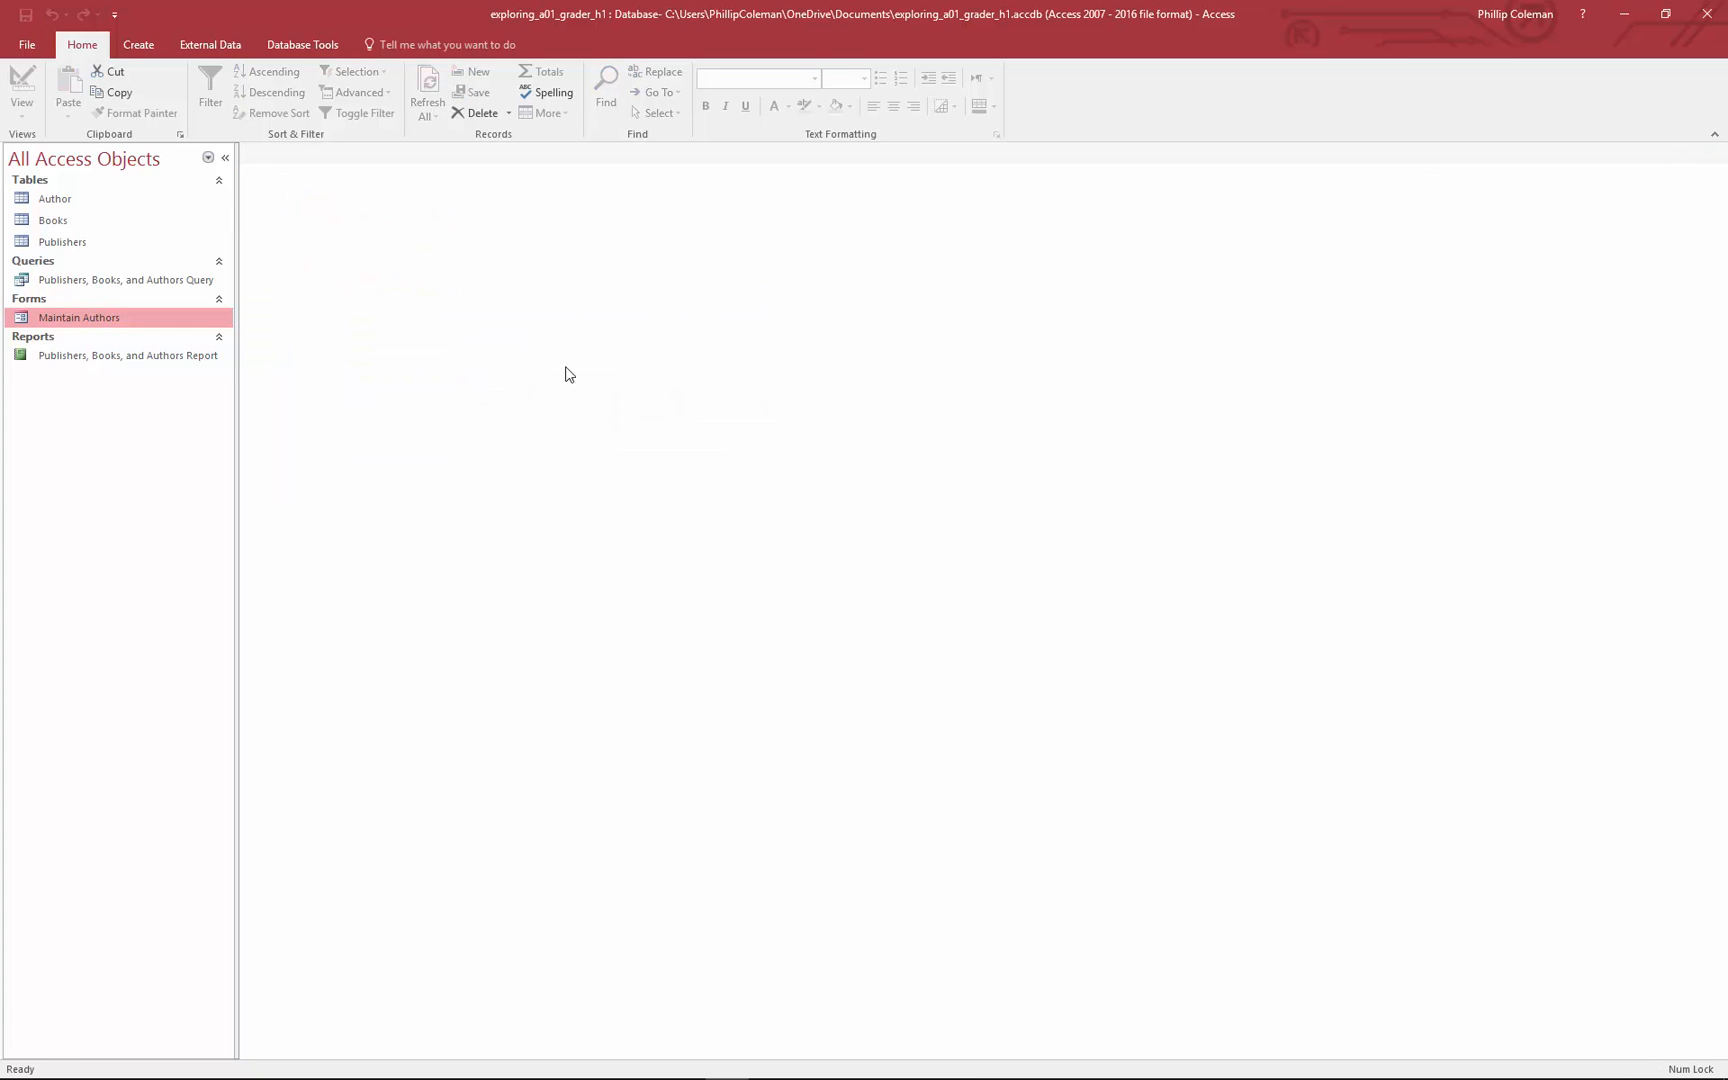
Open the Publishers, Books, and Authors Report and examine its records and the advanced filter options available for it.
left_click(112, 355)
right_click(114, 356)
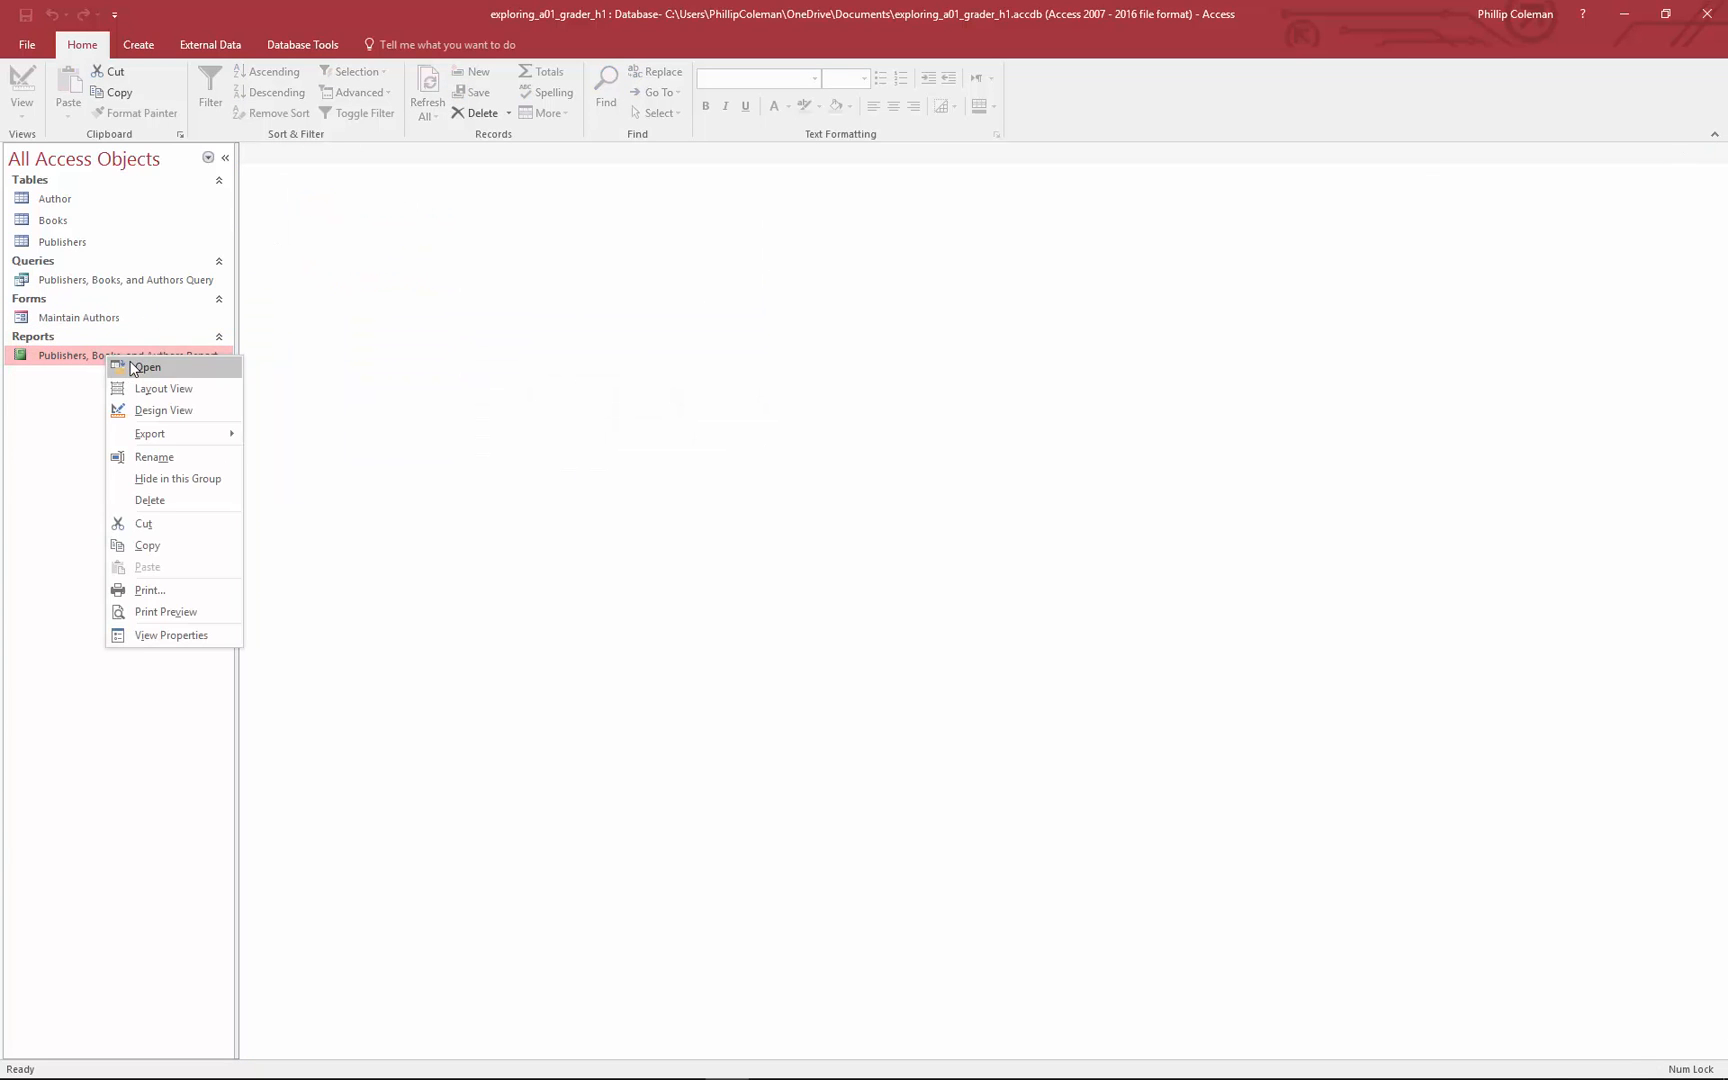
left_click(133, 367)
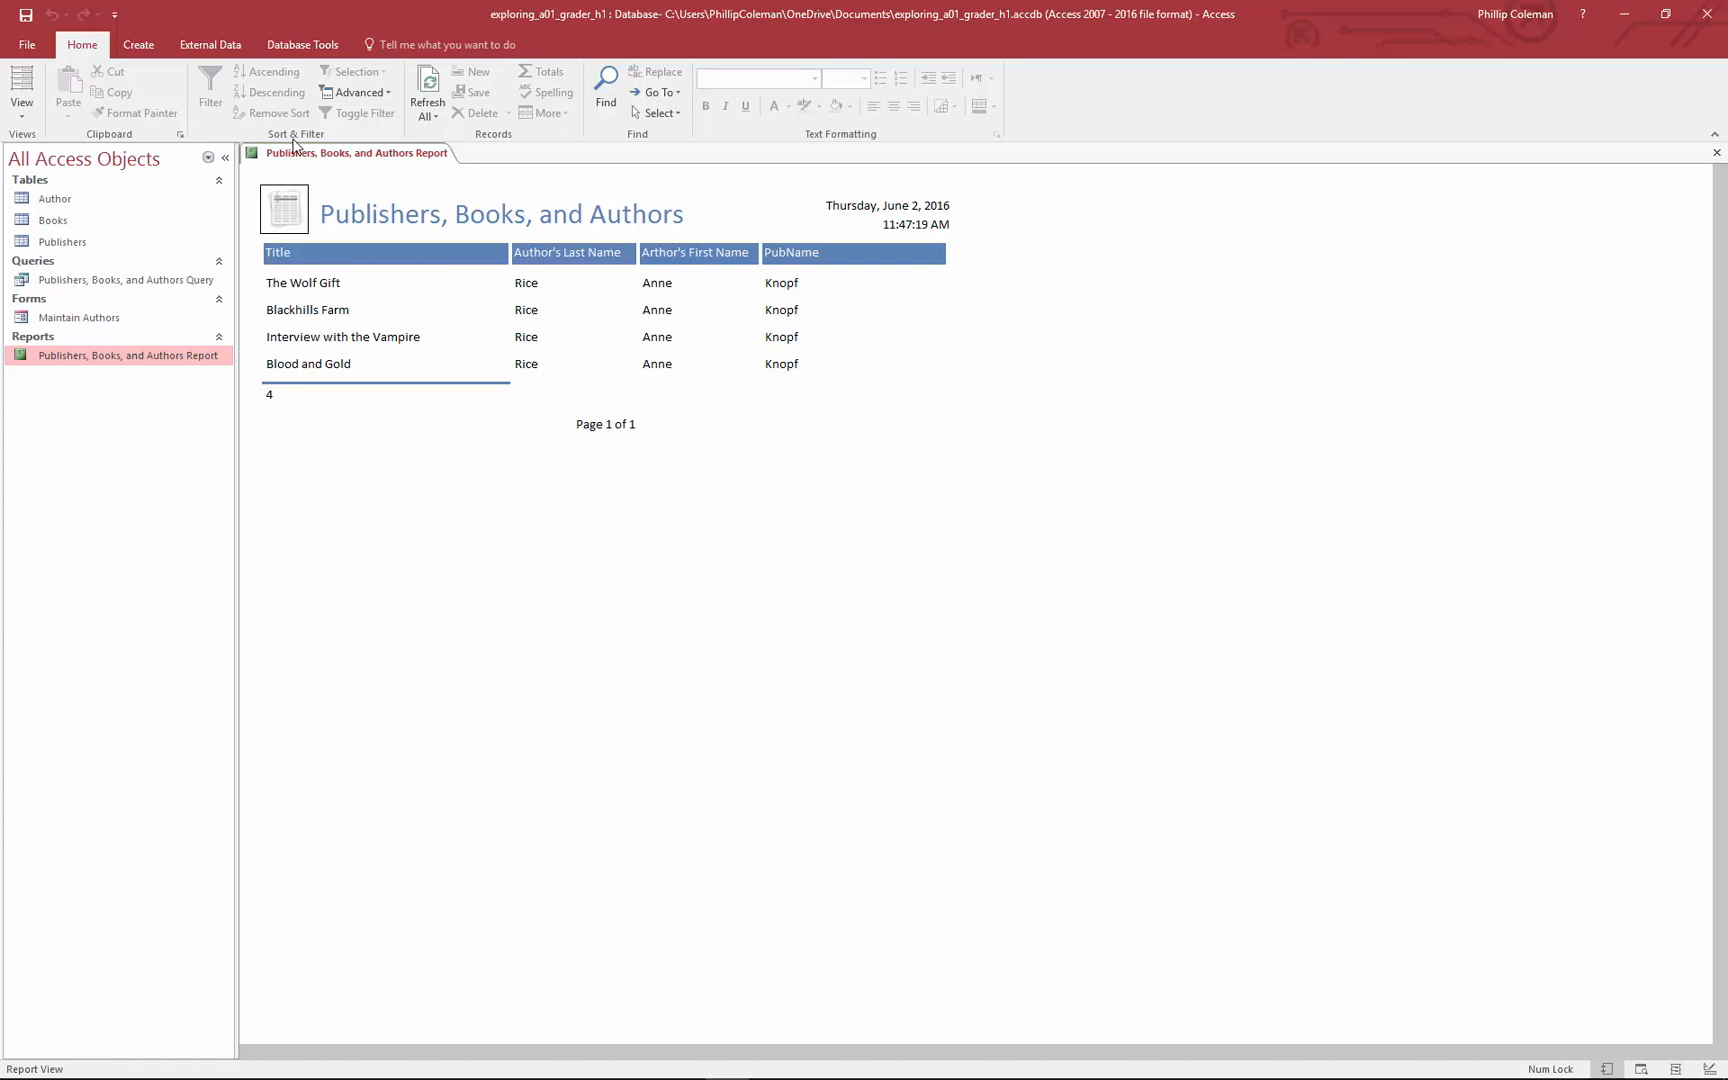
left_click(356, 92)
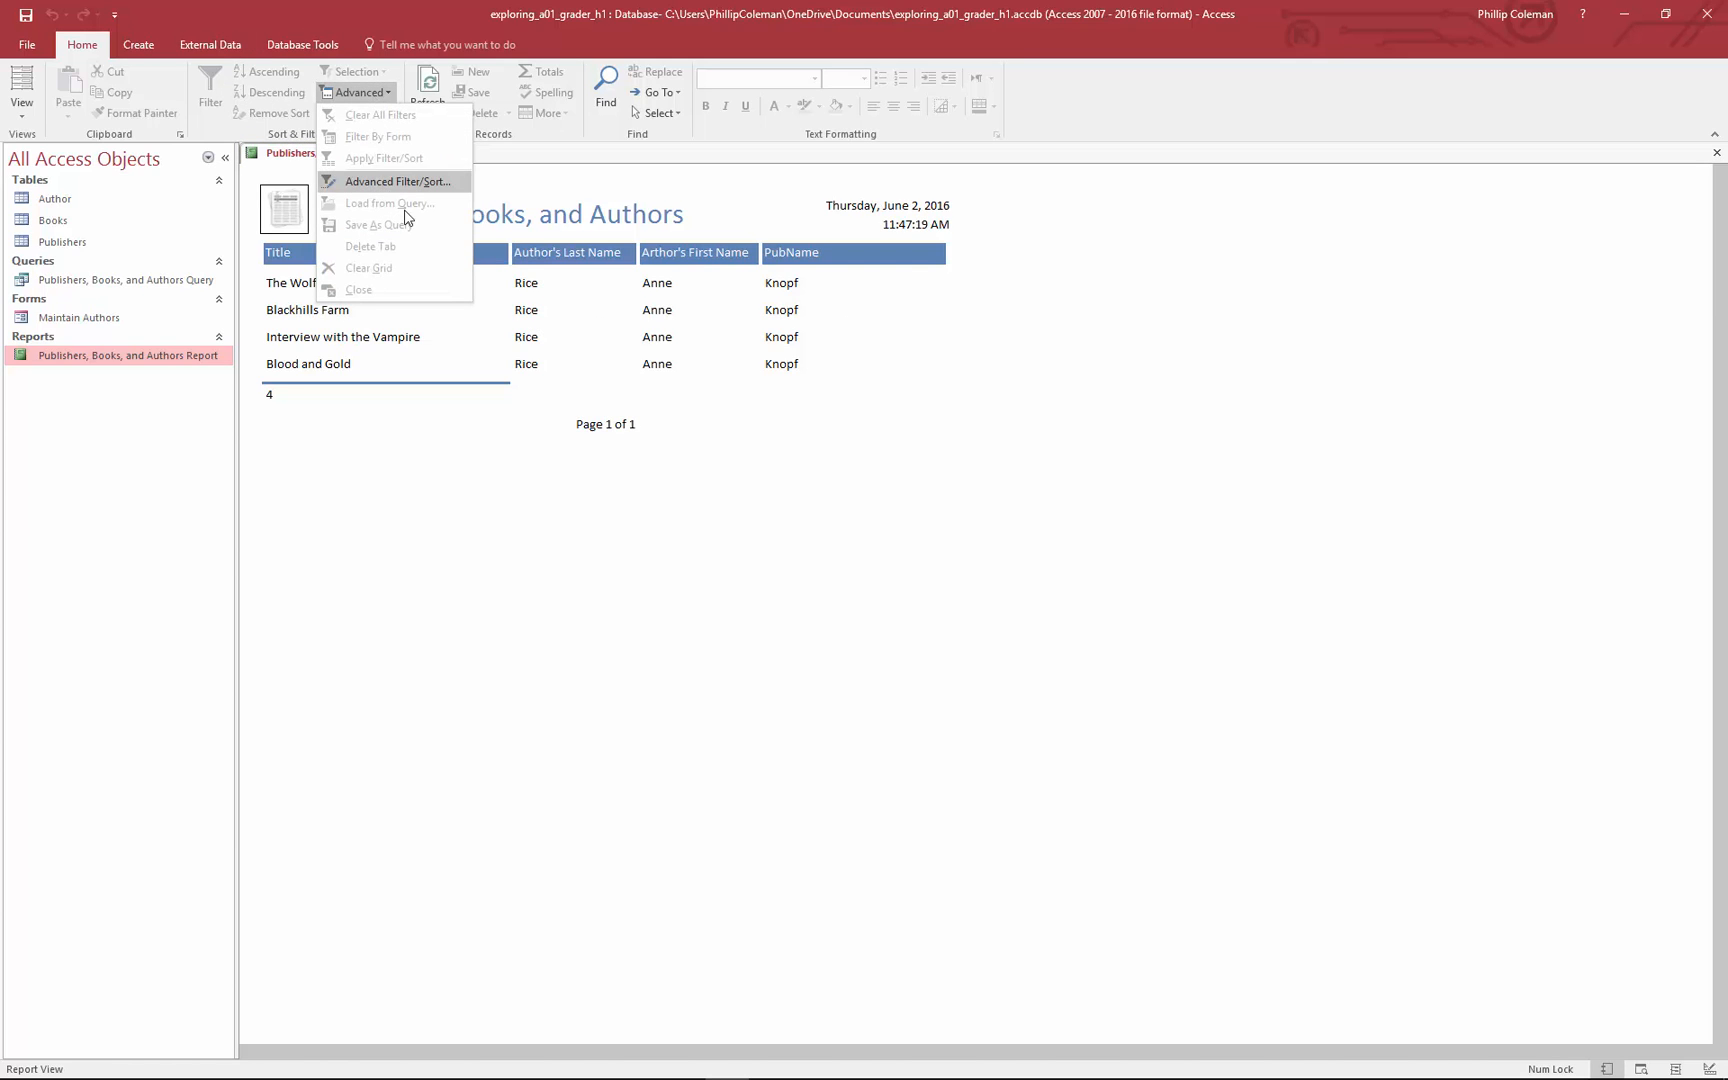
left_click(557, 534)
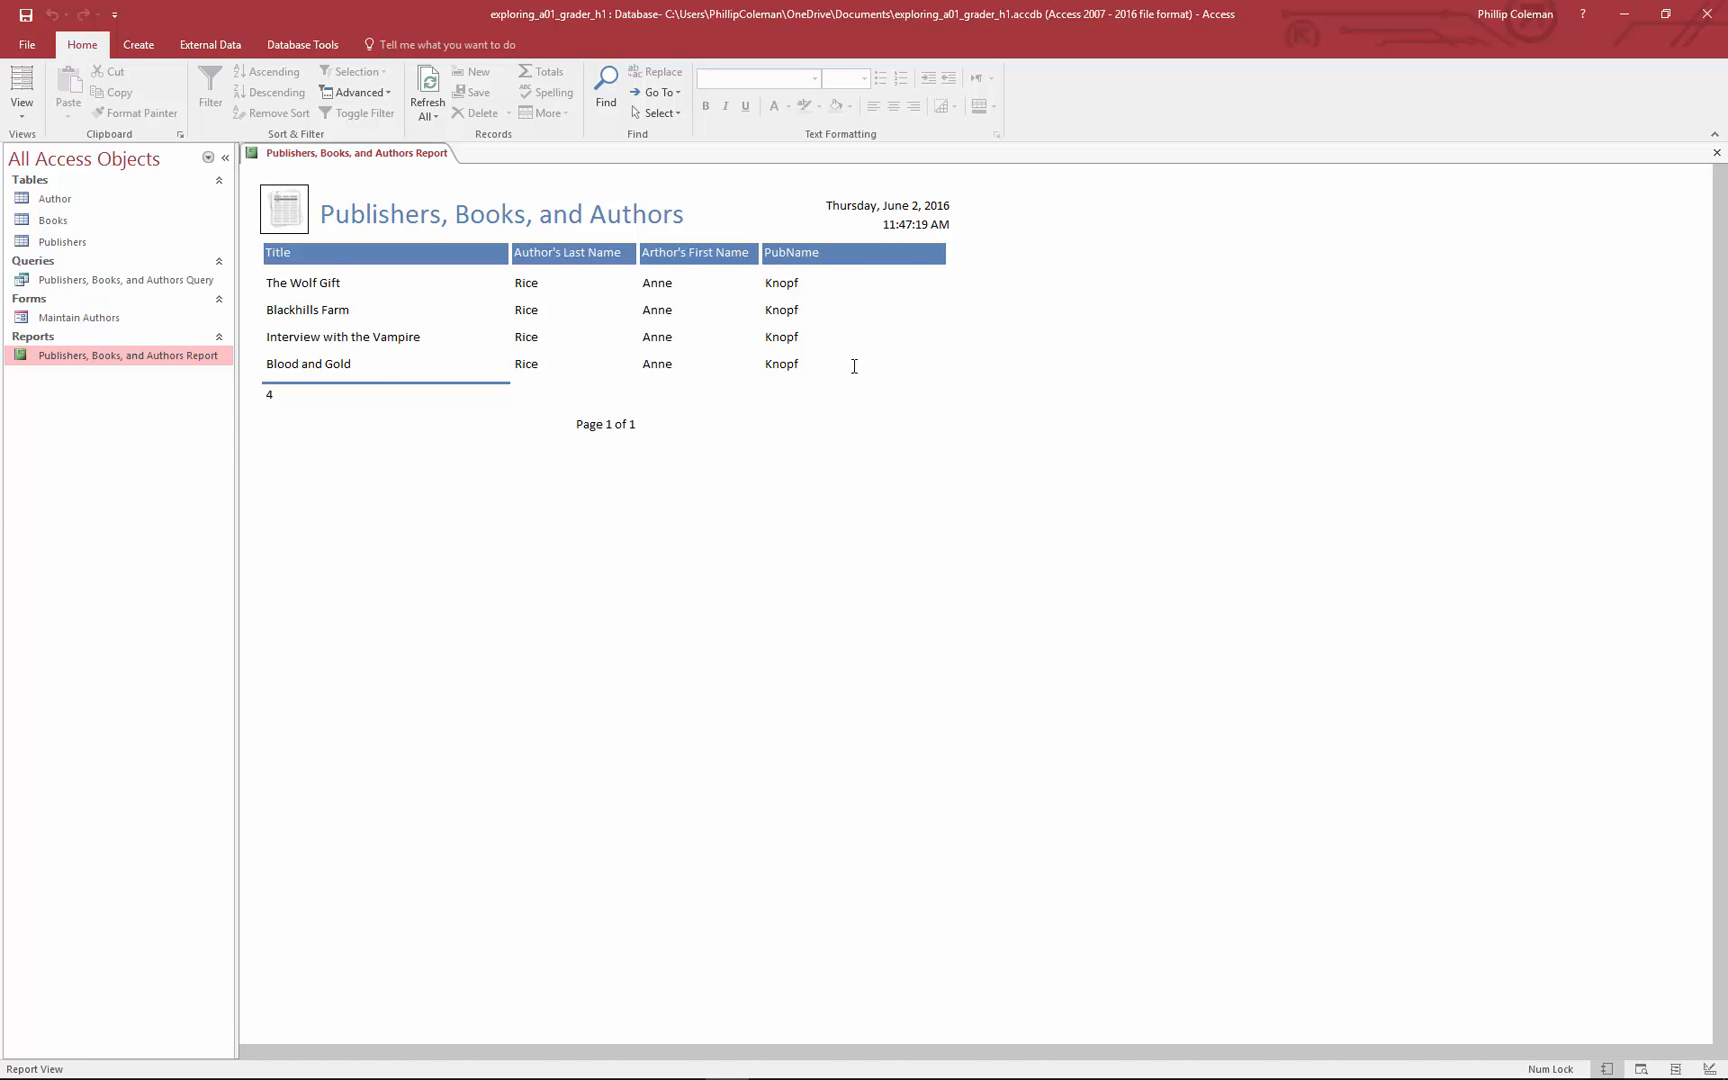
Open the Books table and start a Filter By Form on it.
left_click(70, 222)
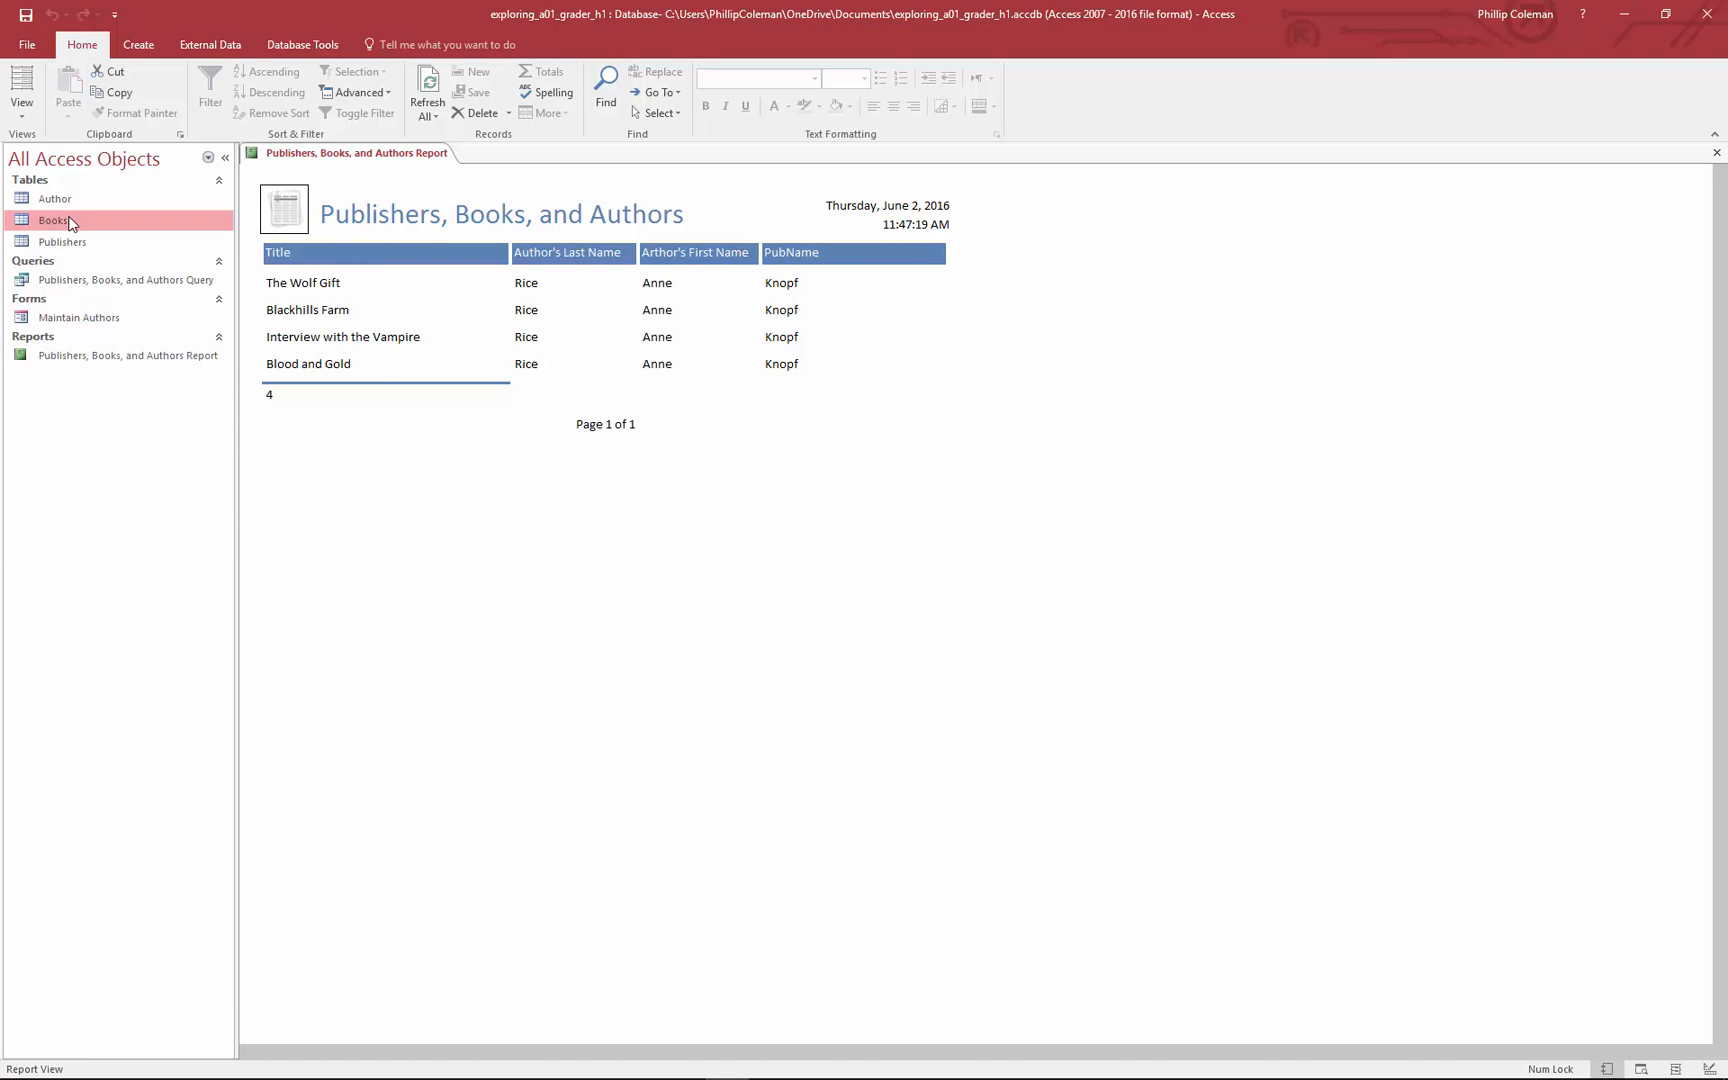
right_click(70, 222)
left_click(142, 230)
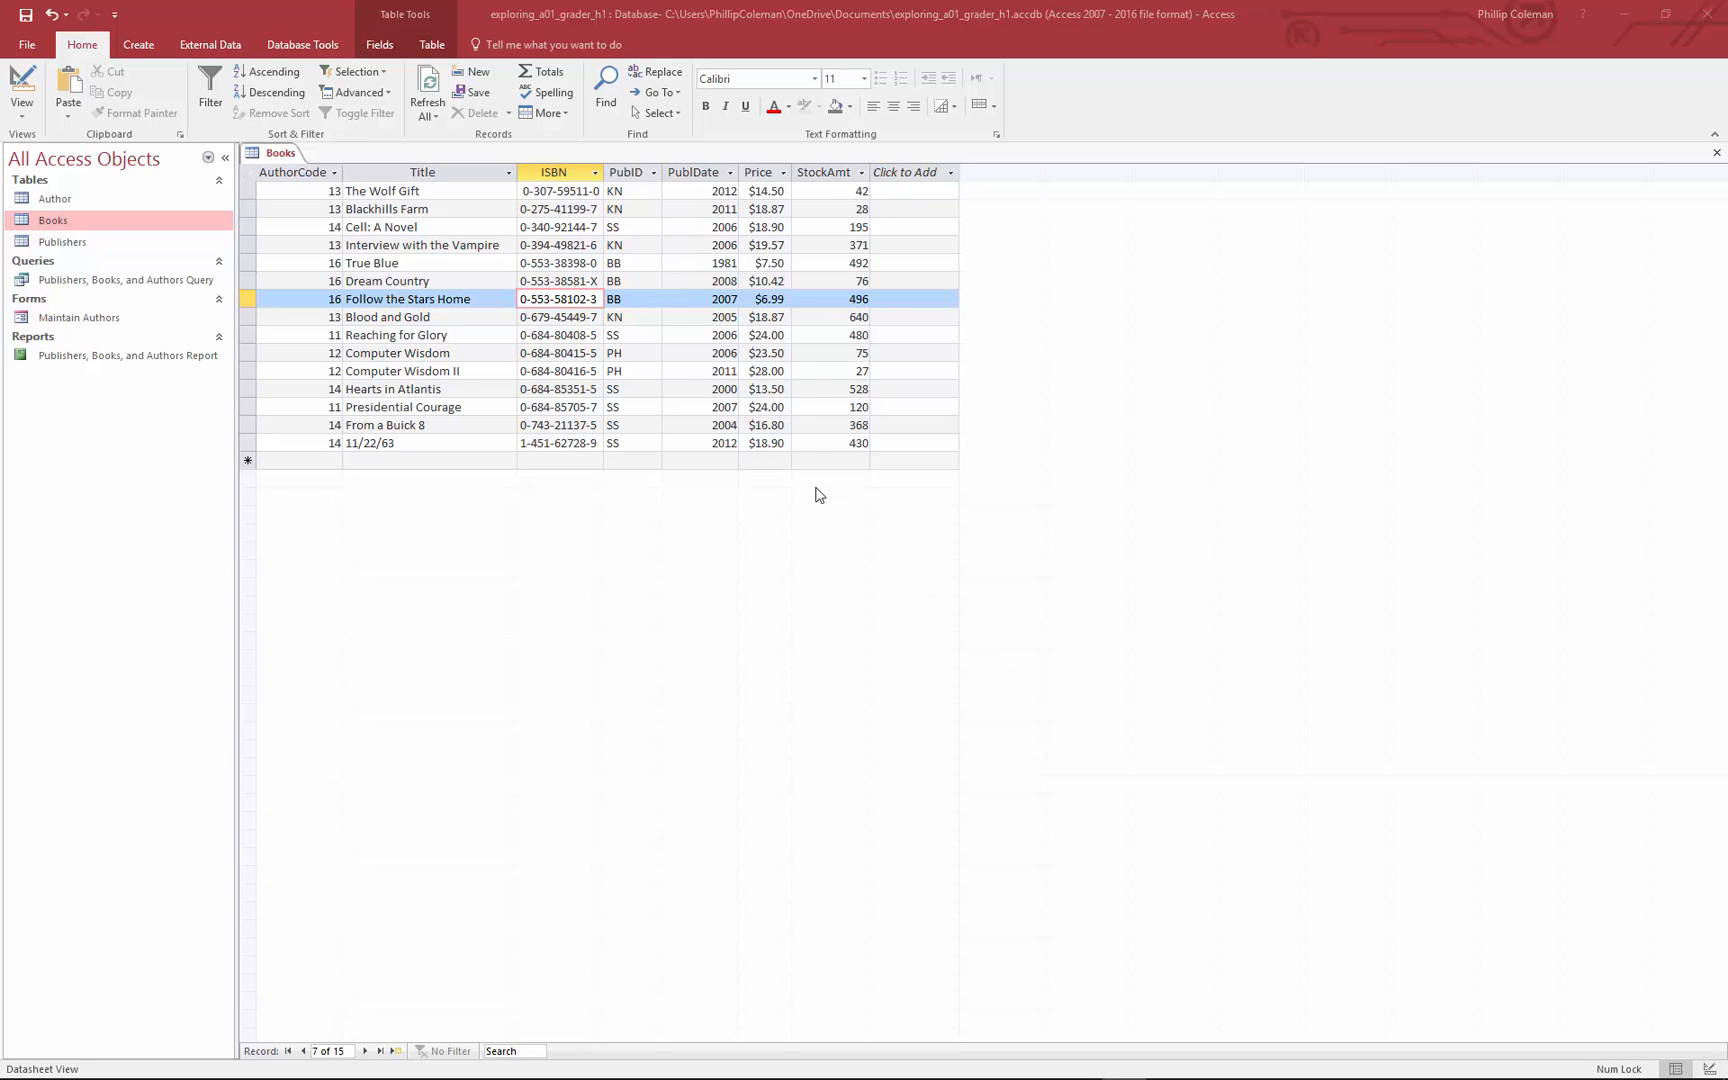
left_click(418, 298)
left_click(385, 96)
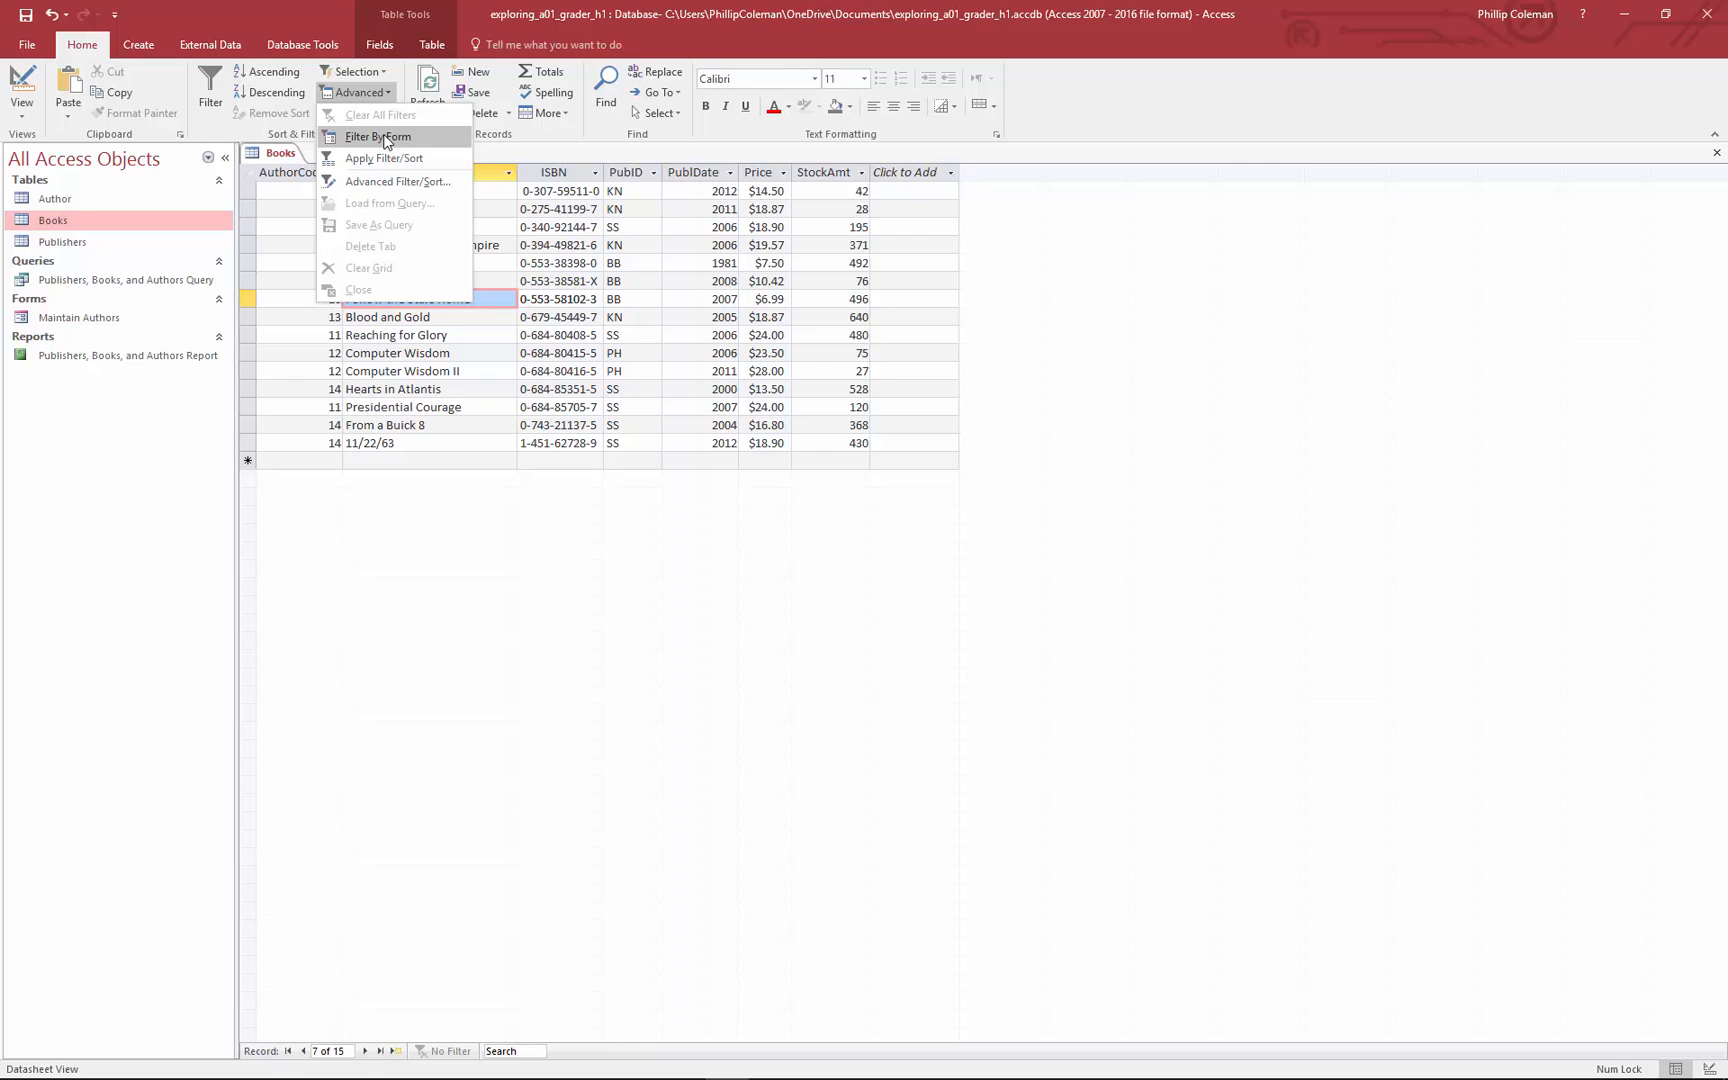
left_click(384, 138)
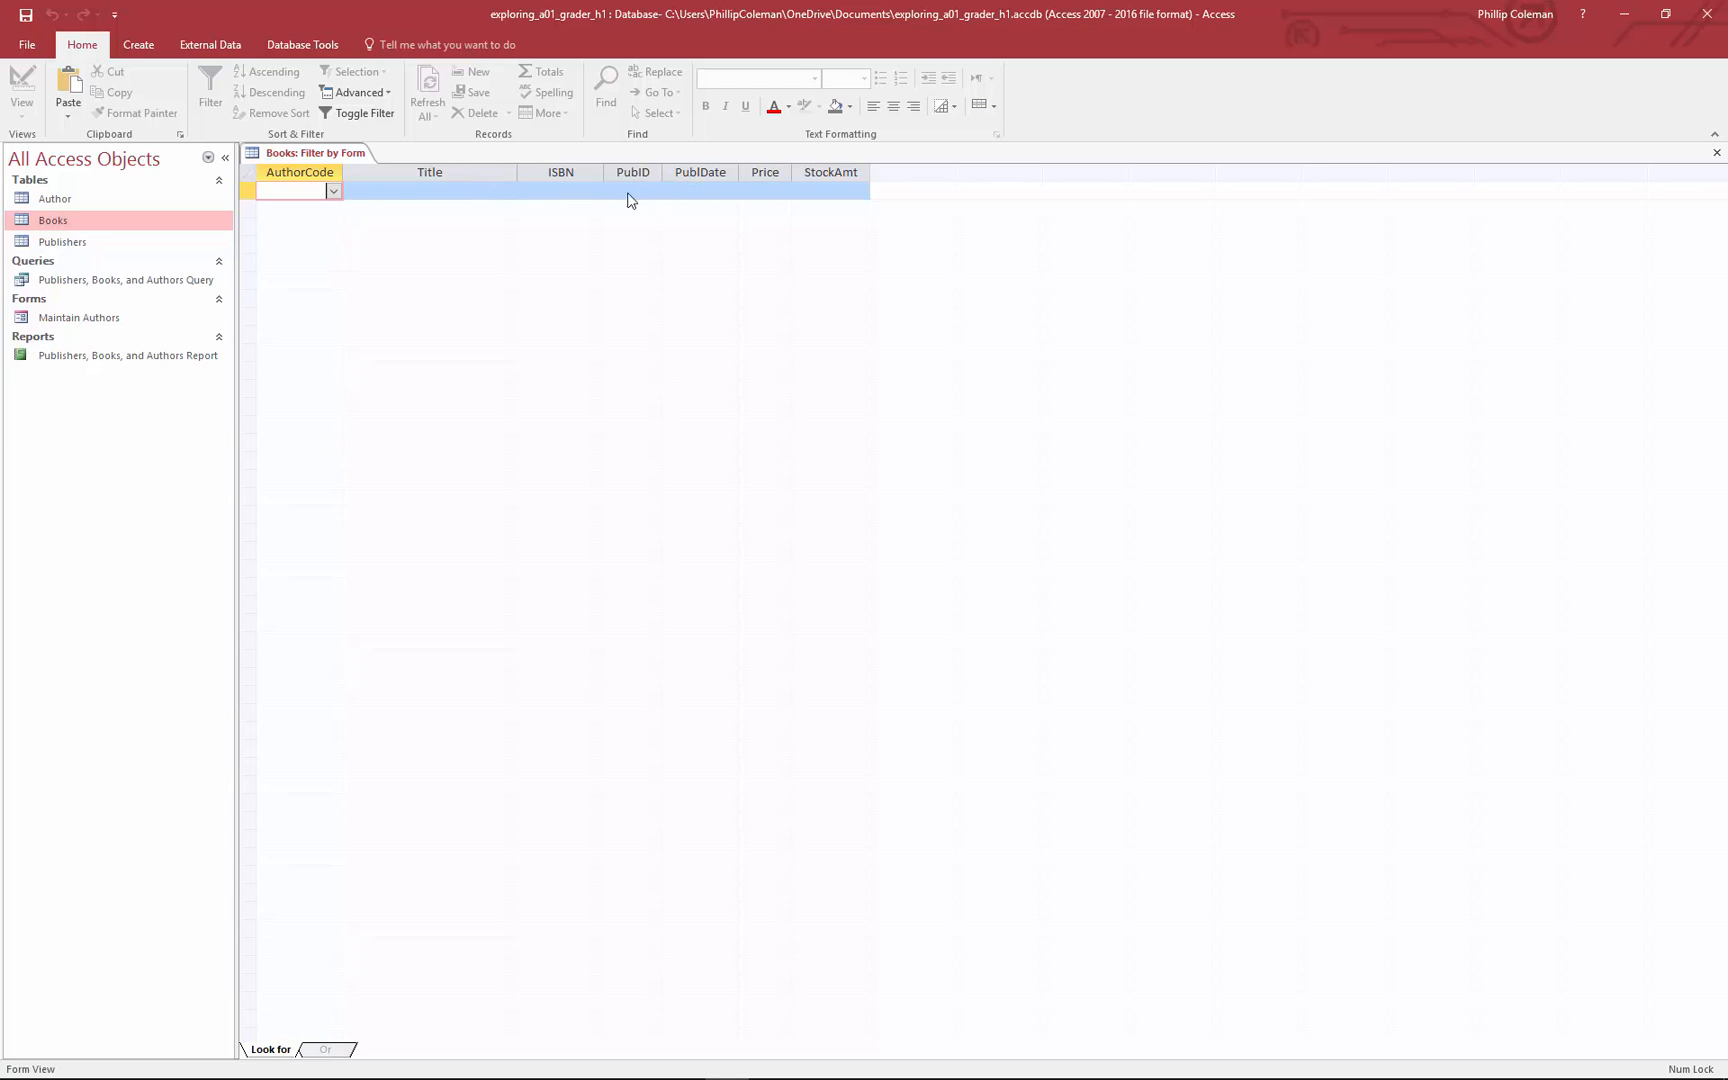
Enter the filter criteria >2010 for PublDate and <100 for StockAmt.
left_click(420, 192)
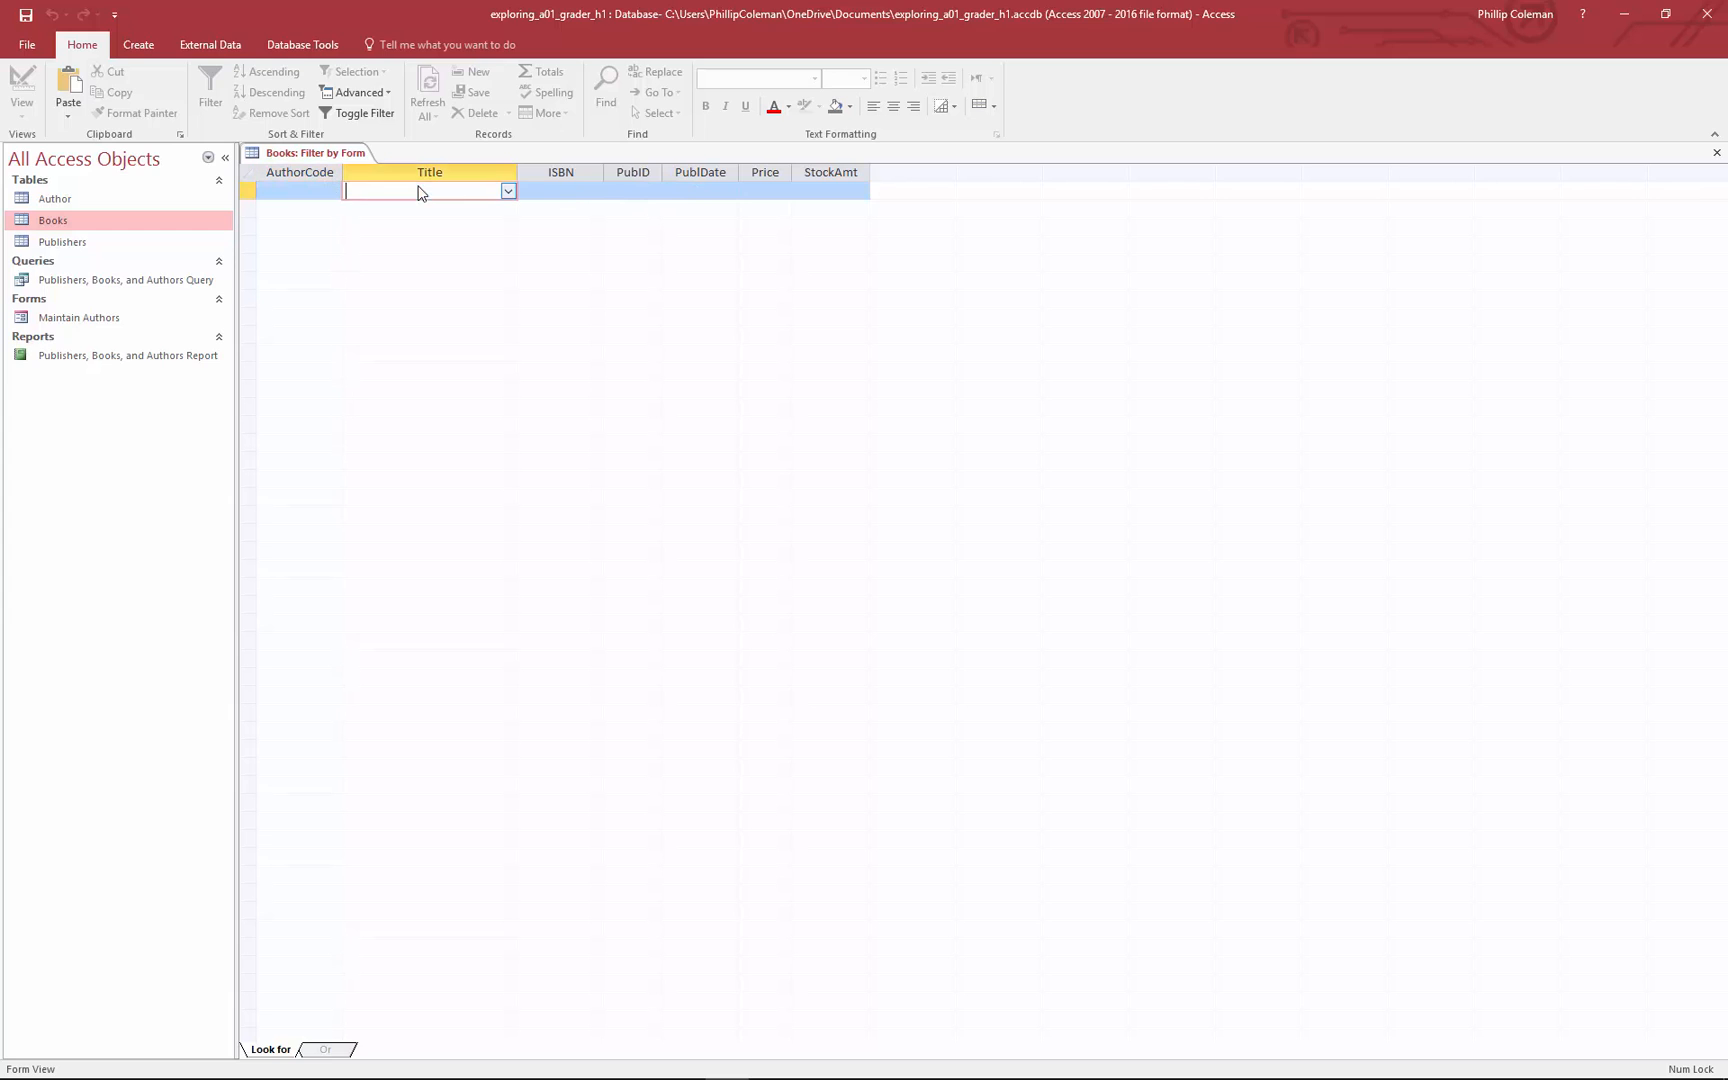
left_click(620, 191)
left_click(560, 188)
left_click(690, 192)
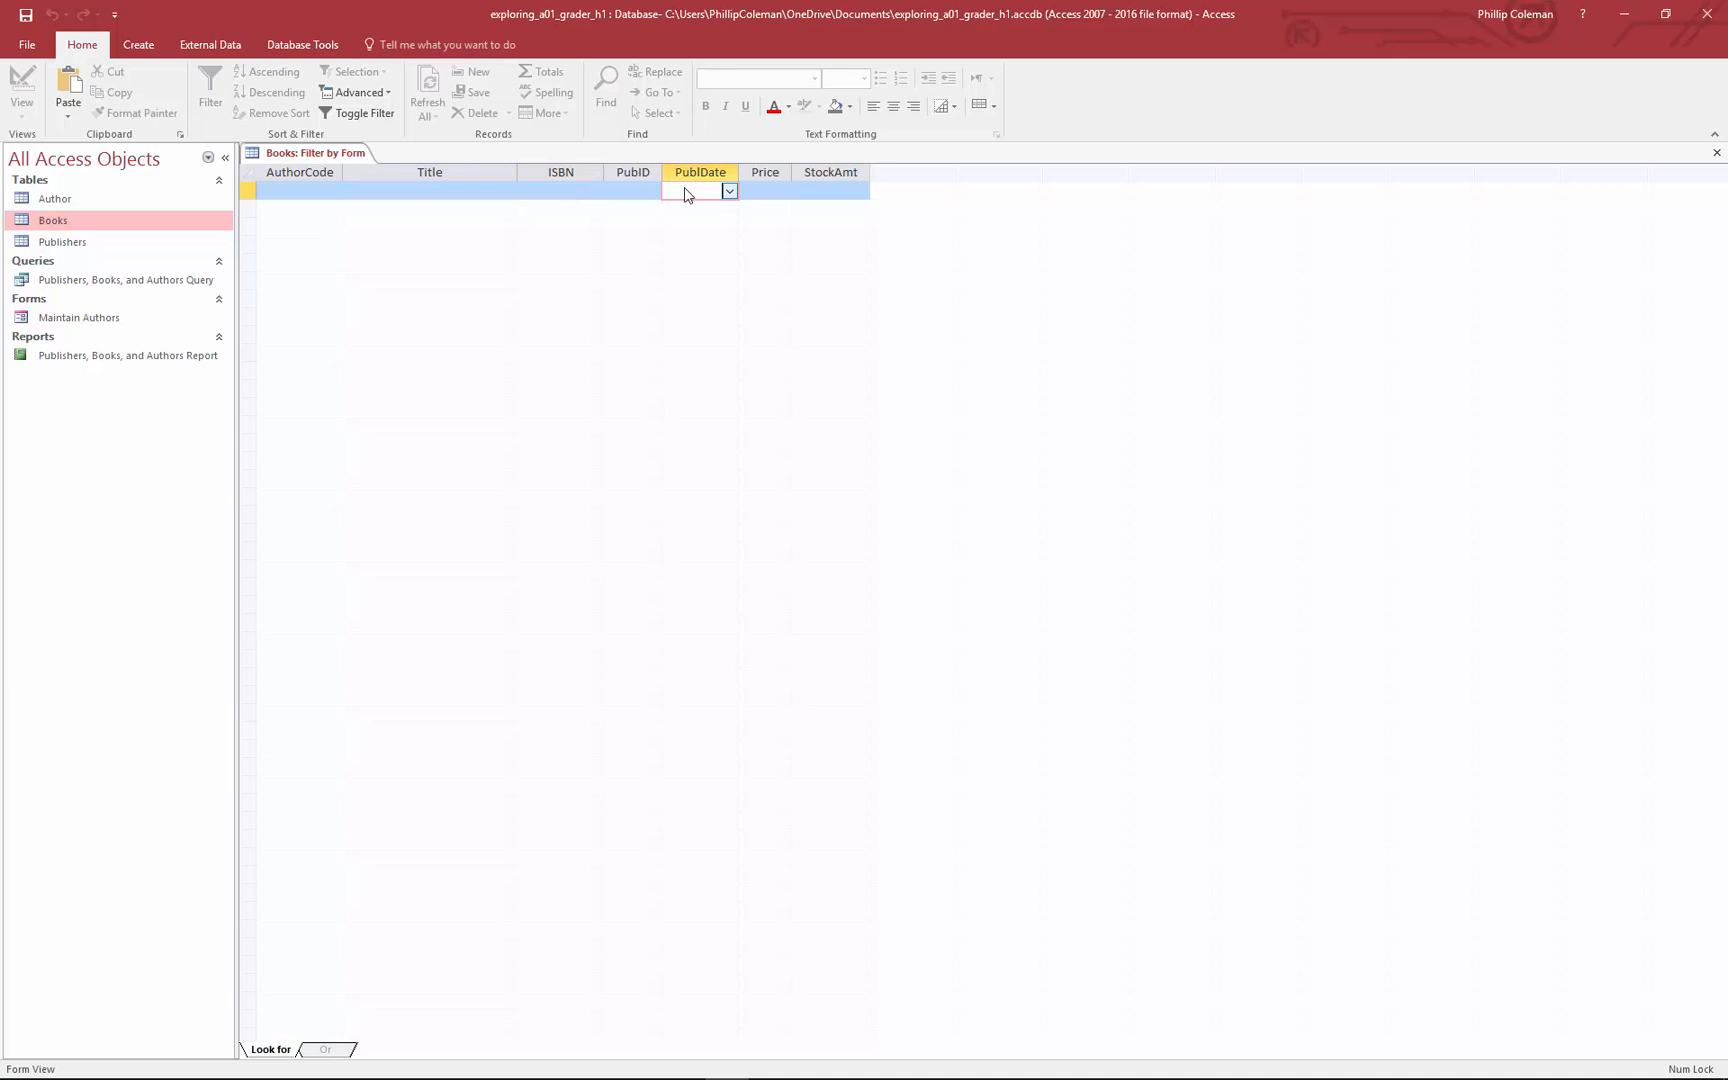
type(">2010")
left_click(762, 196)
left_click(831, 197)
type("<100")
Apply the publication date and stock criteria to the Books table, and switch that filter off again.
left_click(708, 191)
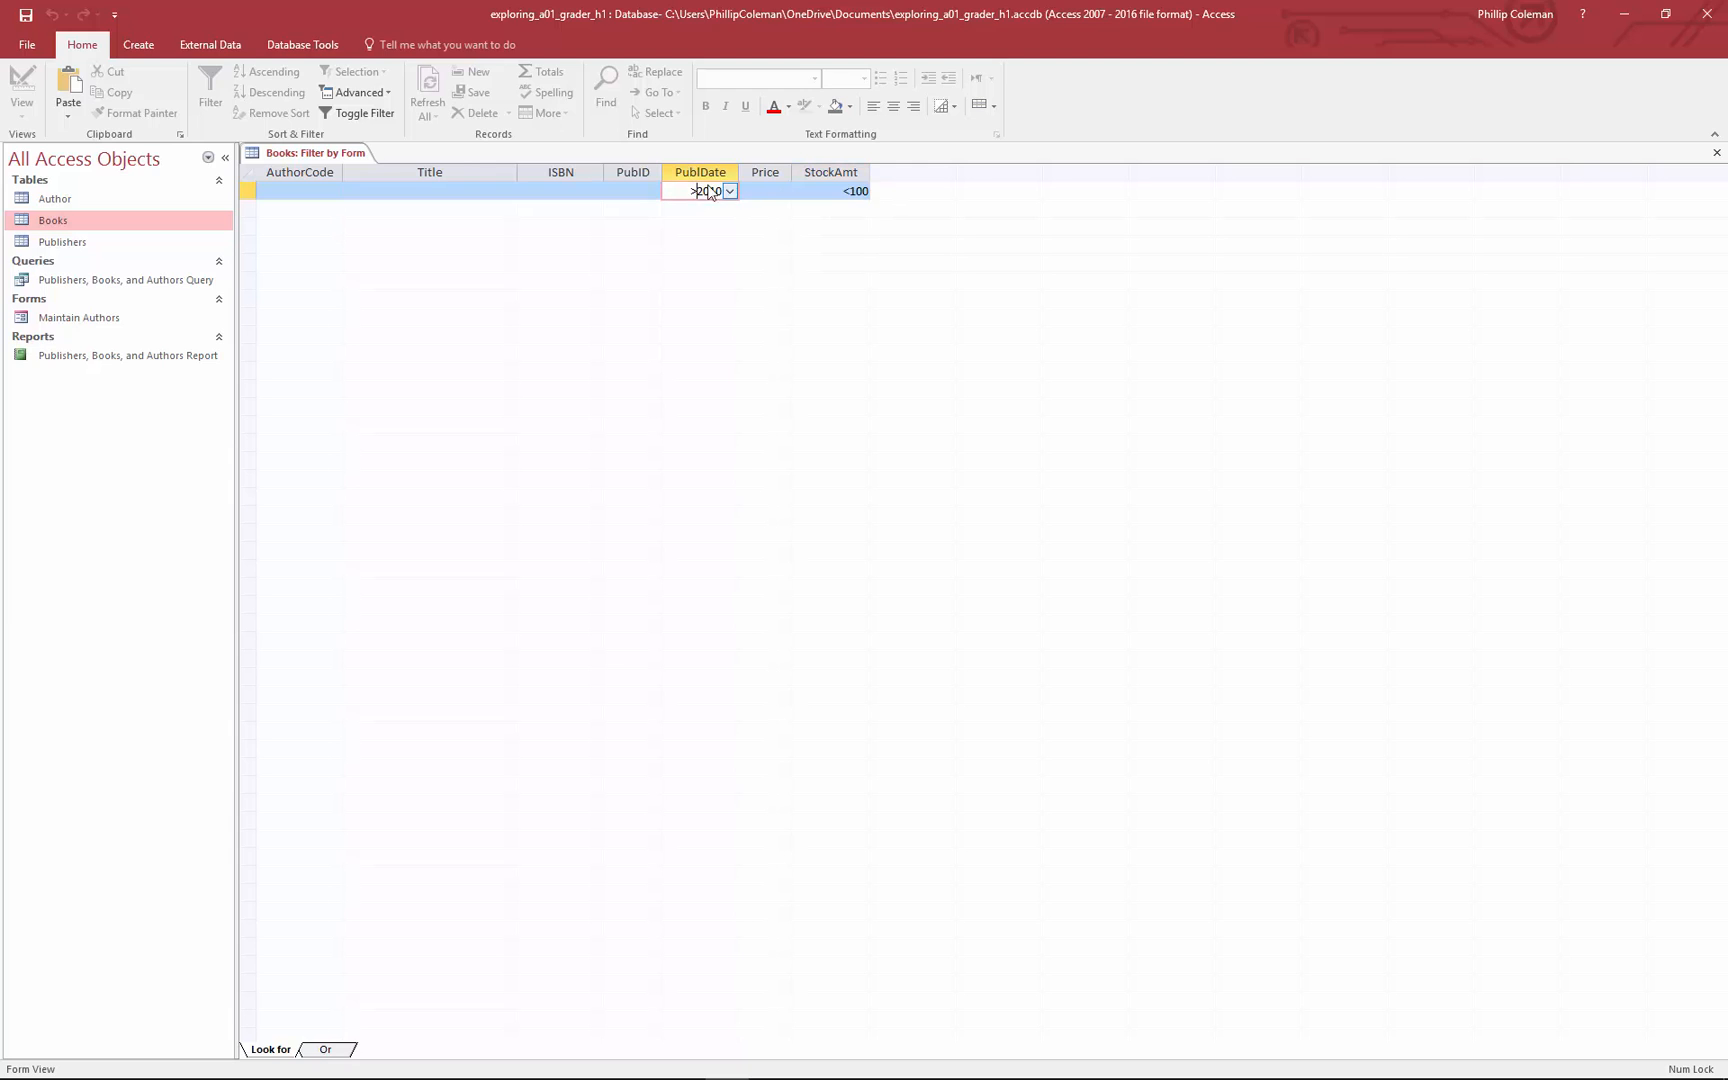
left_click(790, 191)
left_click(783, 191)
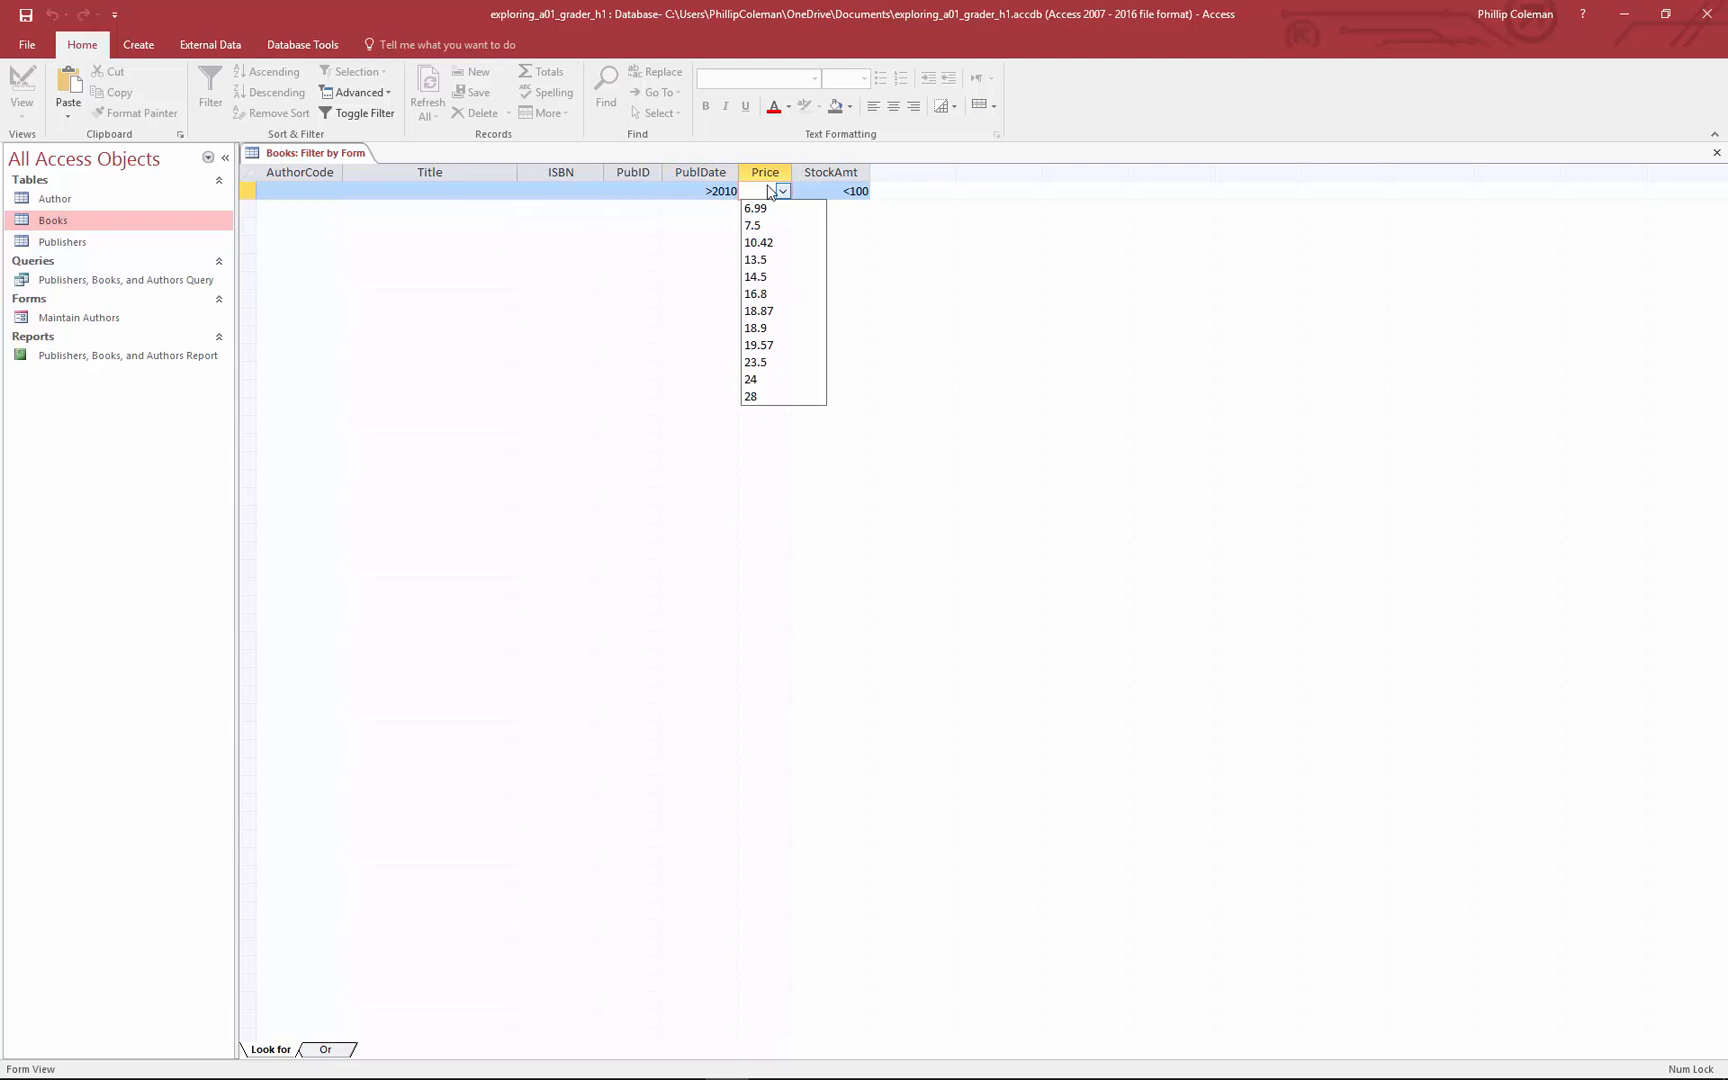
left_click(638, 191)
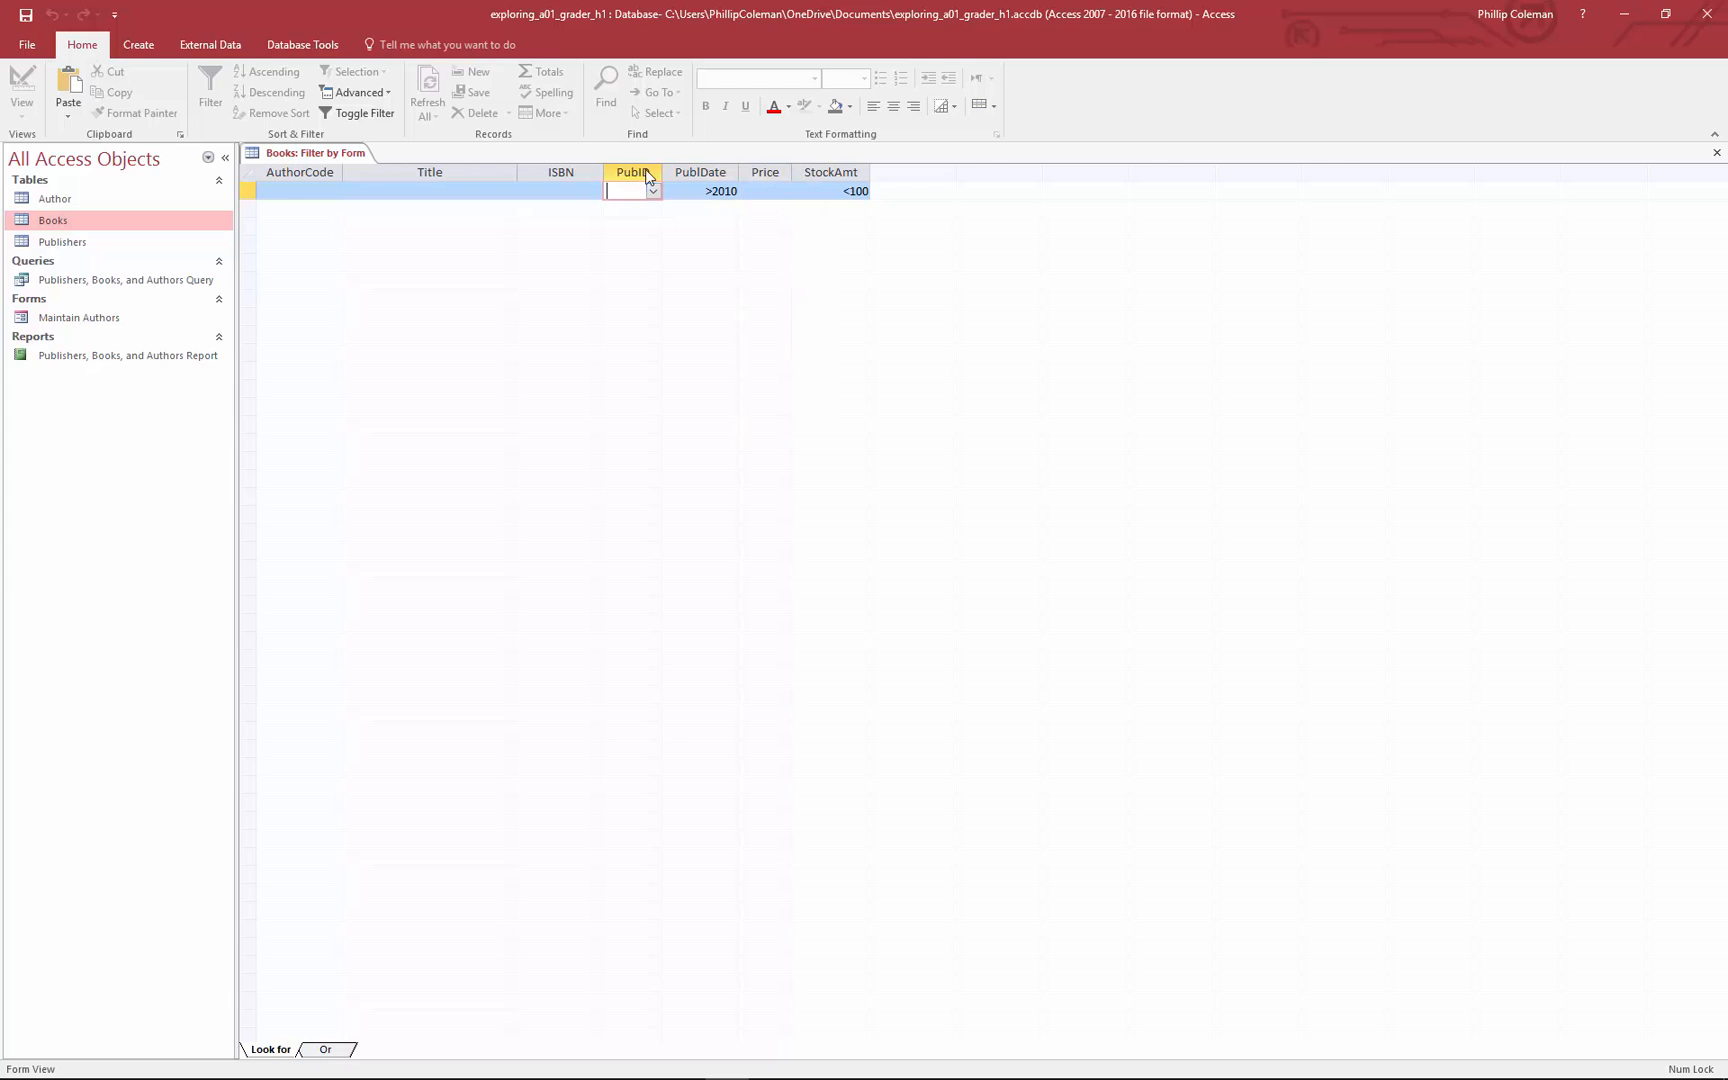
left_click(366, 113)
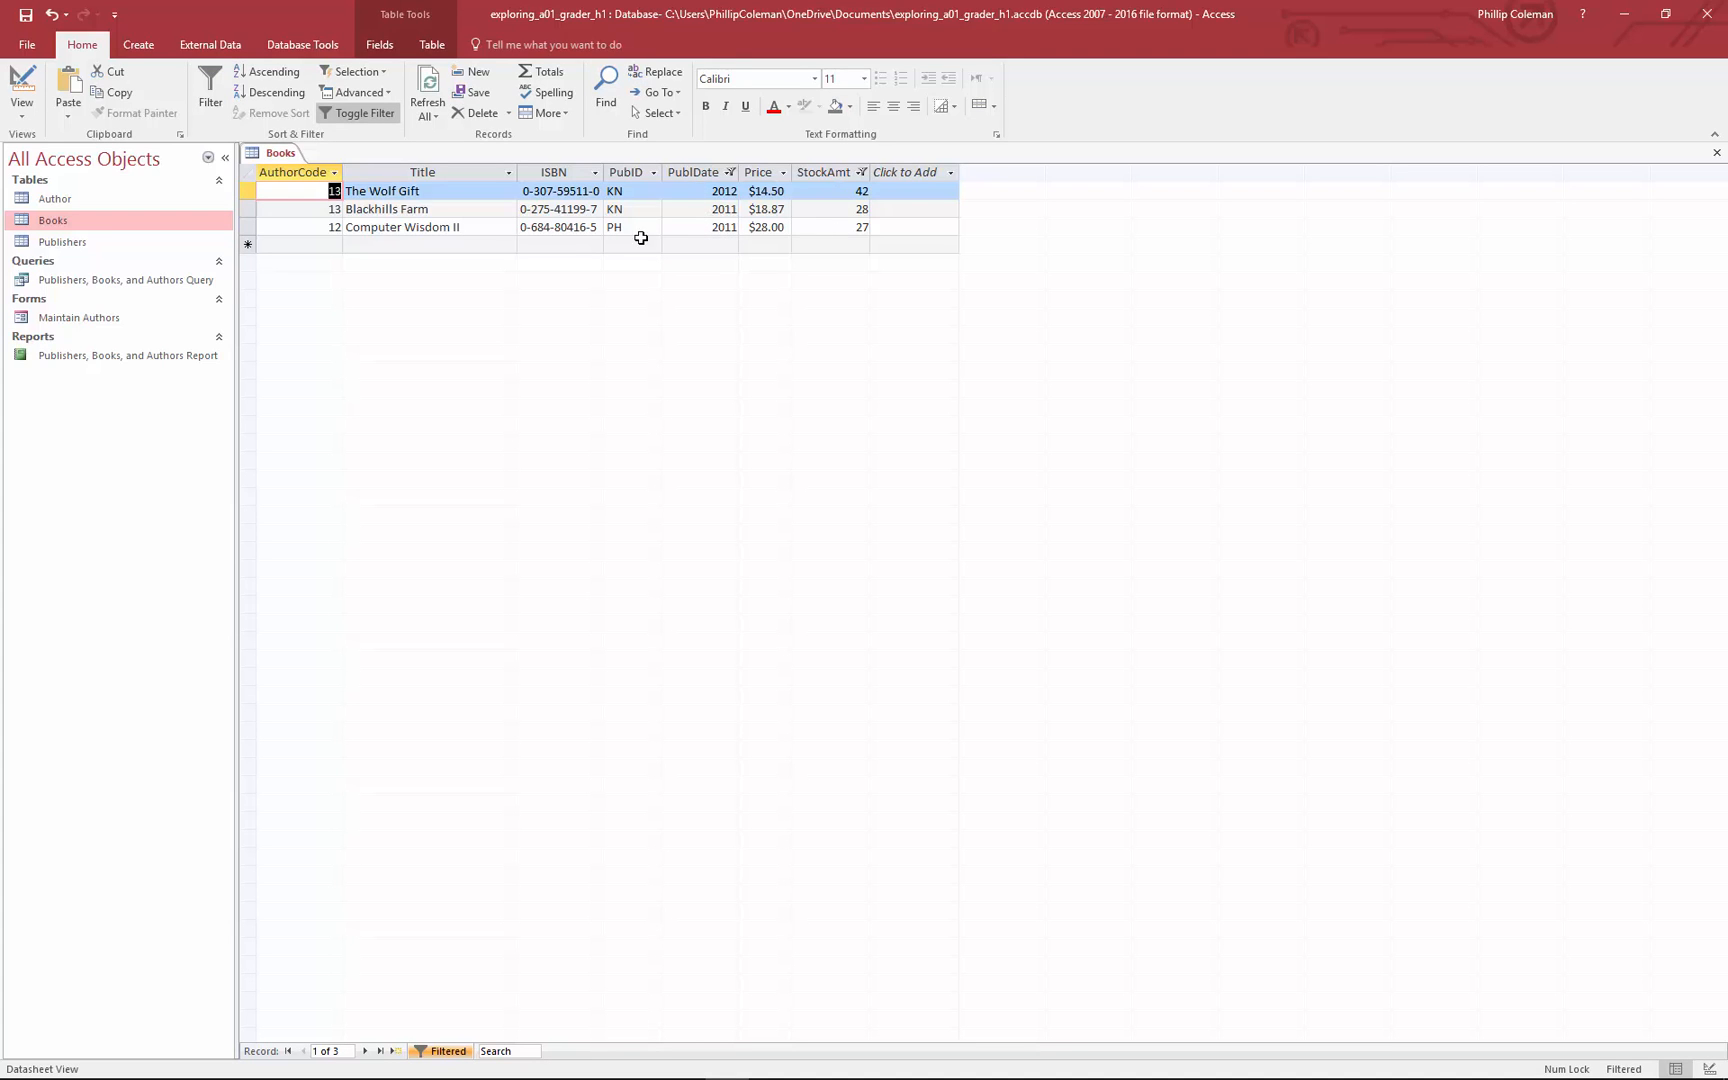
left_click(360, 113)
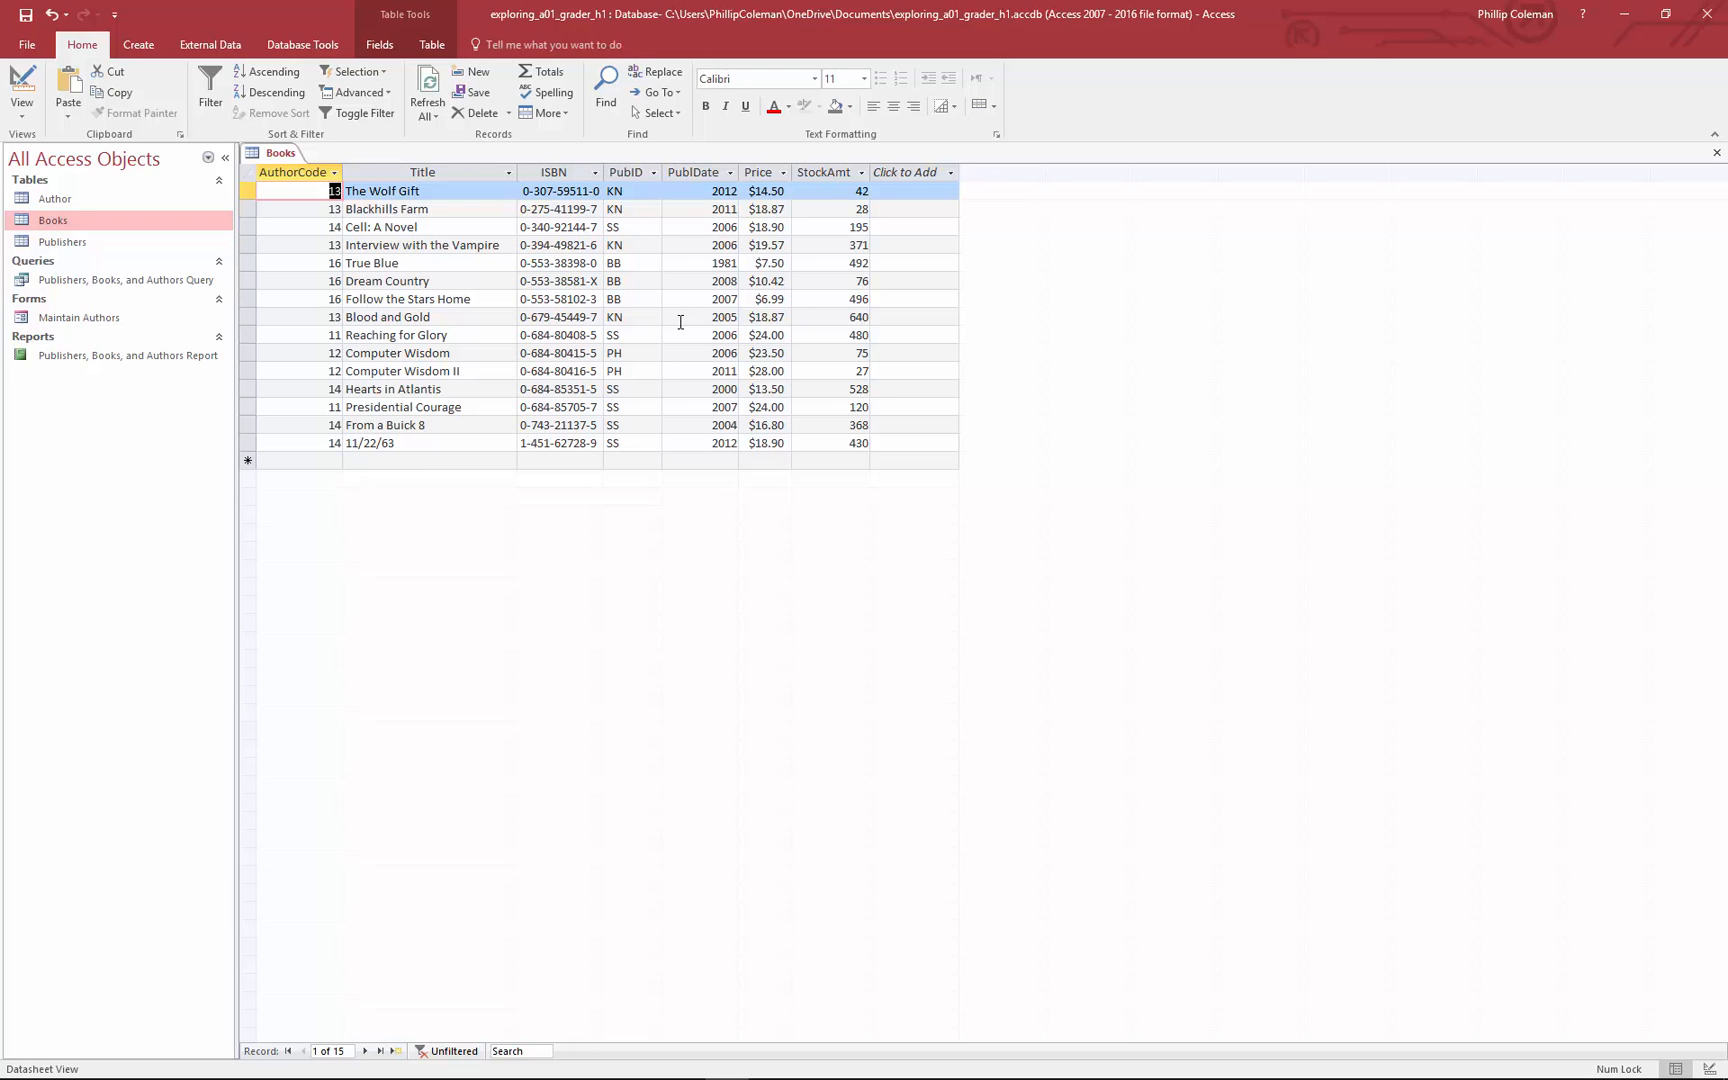
Examine the selection filter options offered for AuthorCode 13 in the Books table without applying one.
left_click(373, 80)
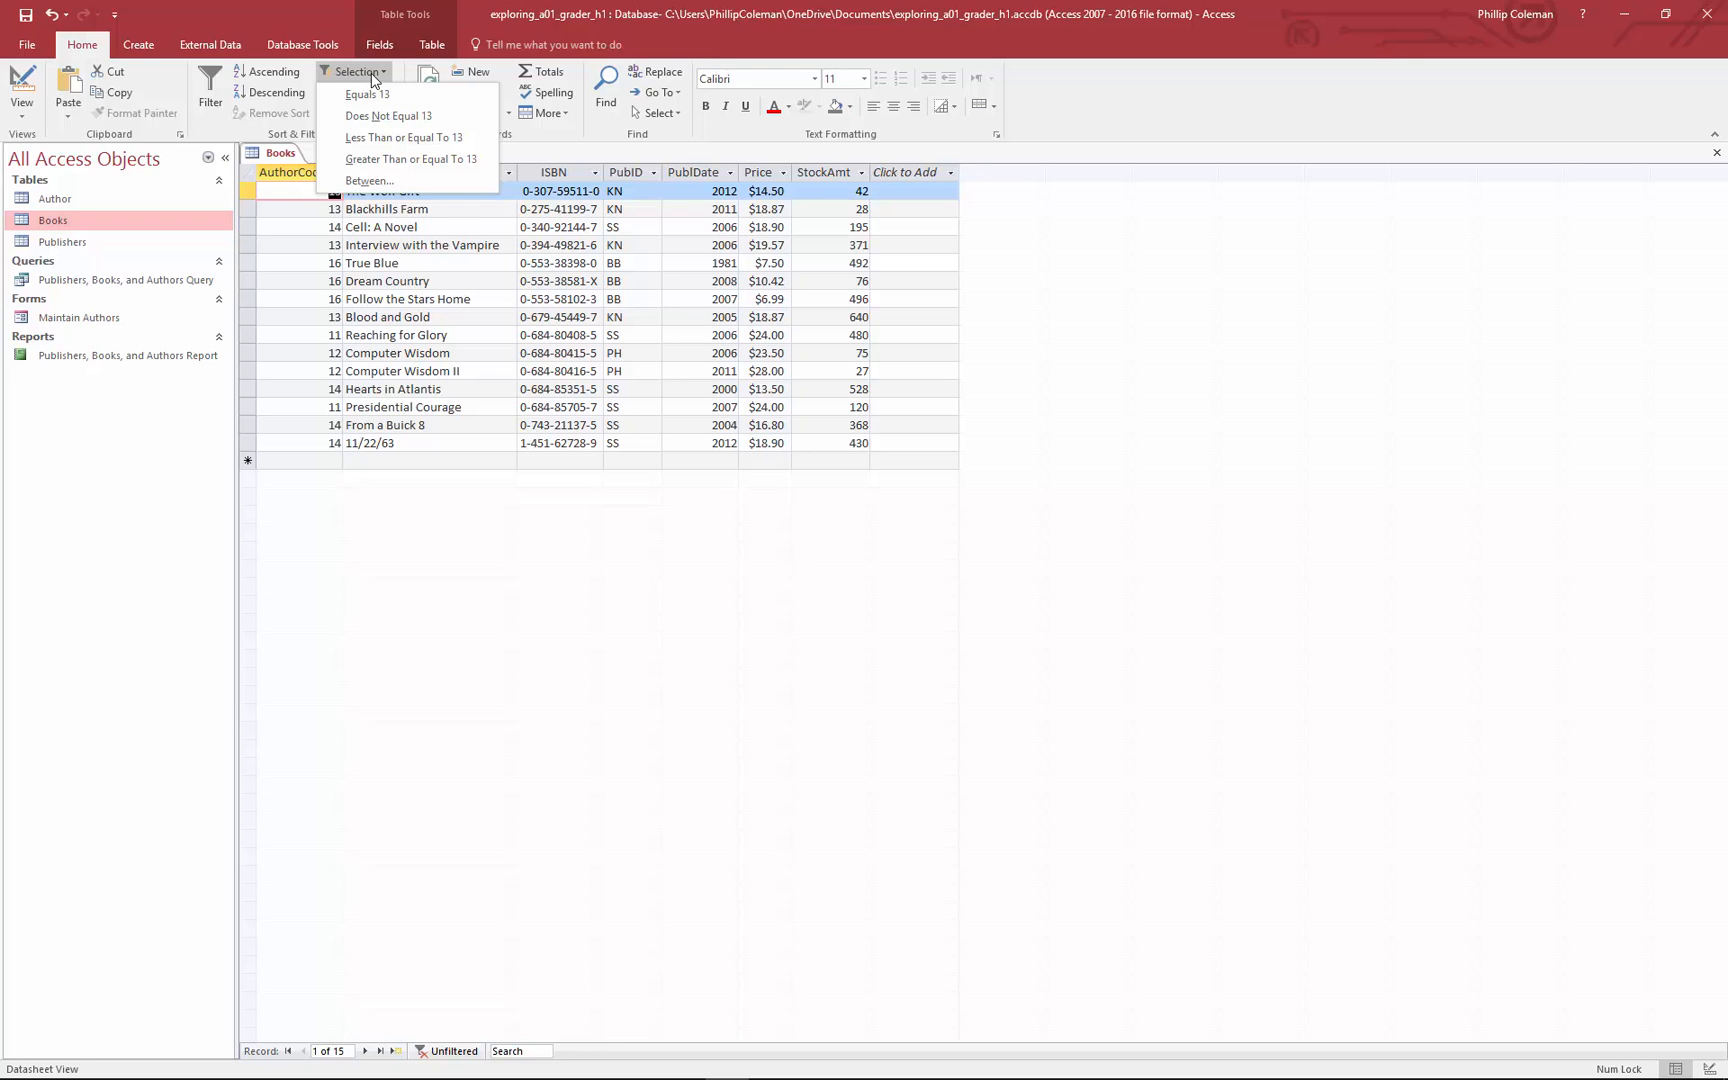
left_click(589, 328)
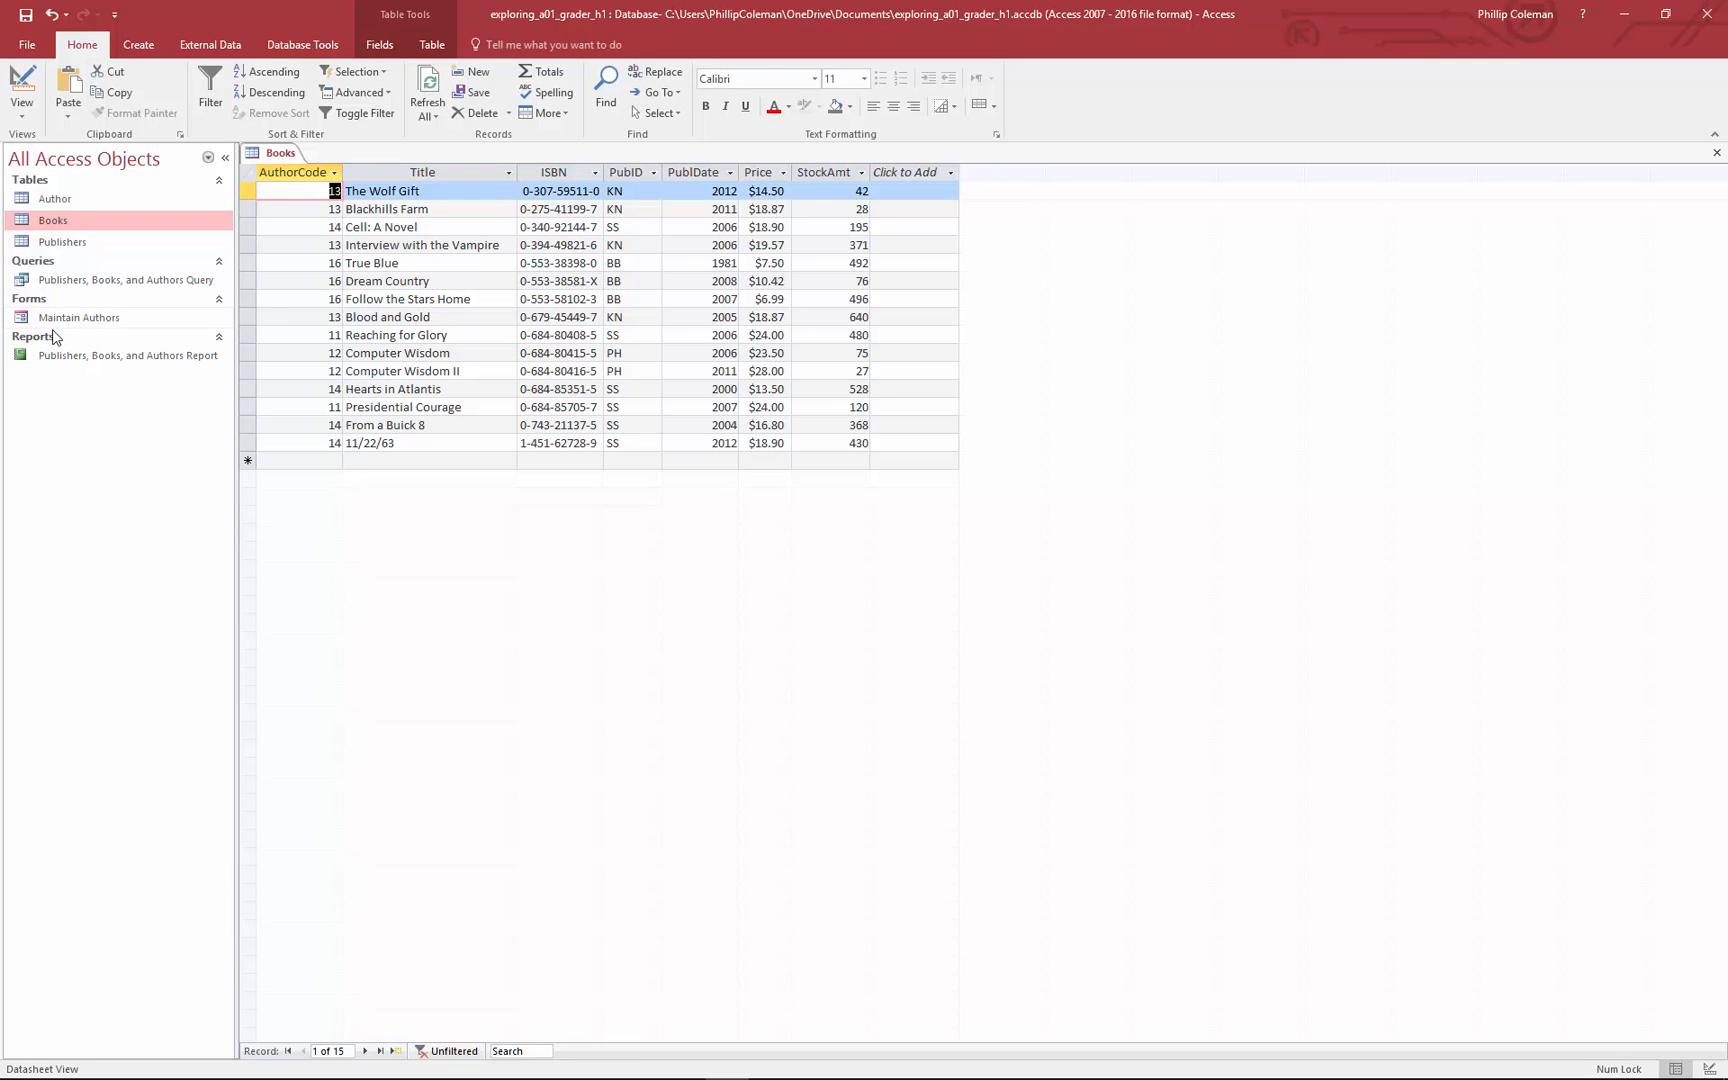
left_click(72, 358)
left_click(581, 281)
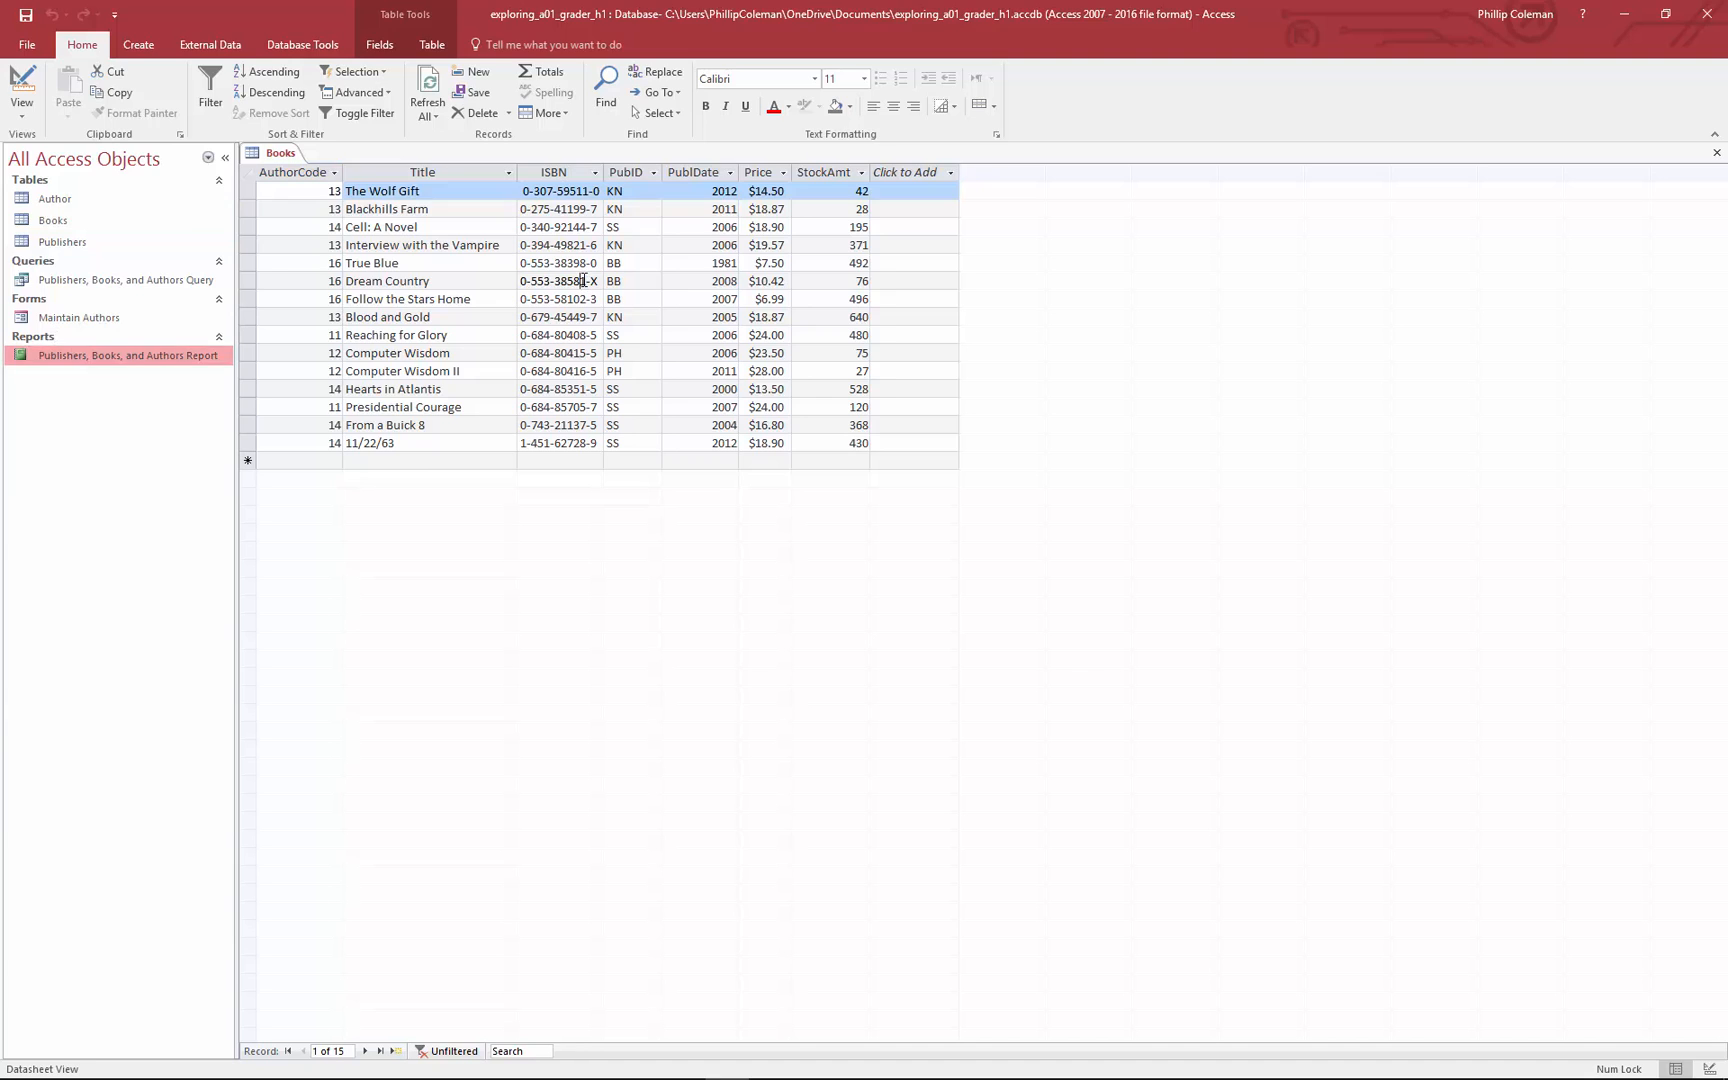
Filter the Books table by selection to titles that begin with "True".
left_click(409, 228)
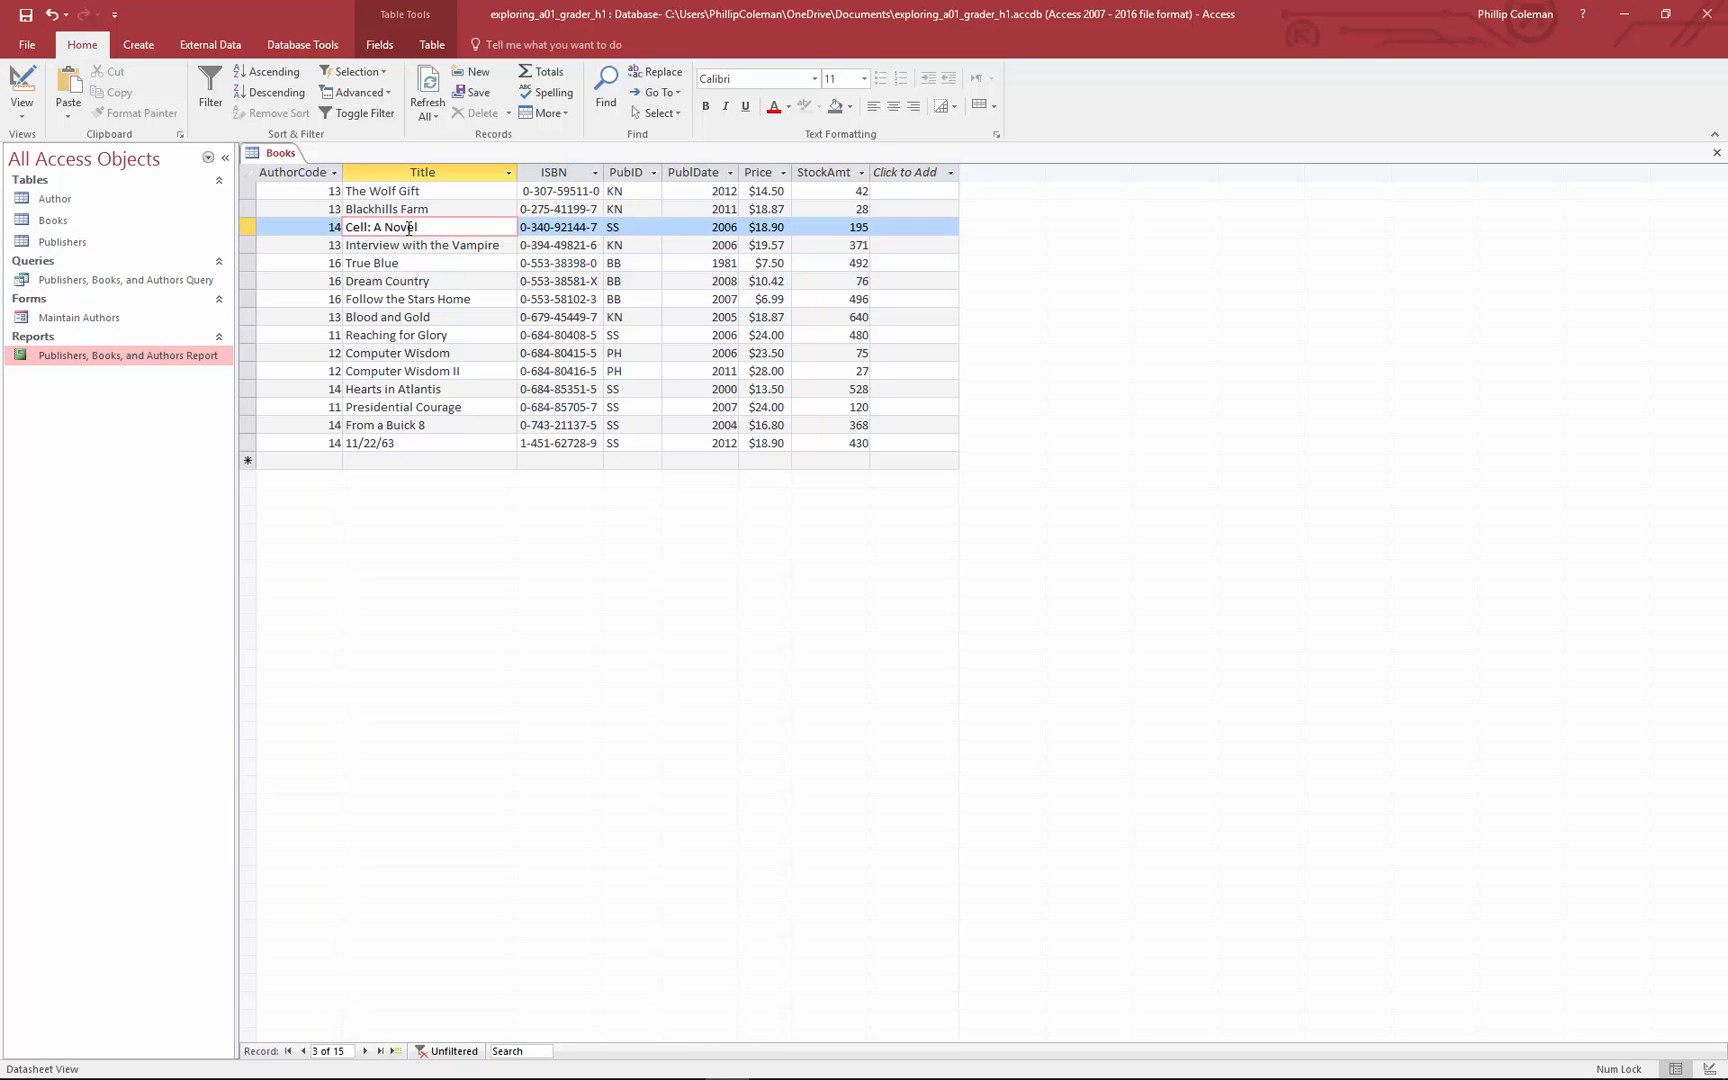
left_click(414, 262)
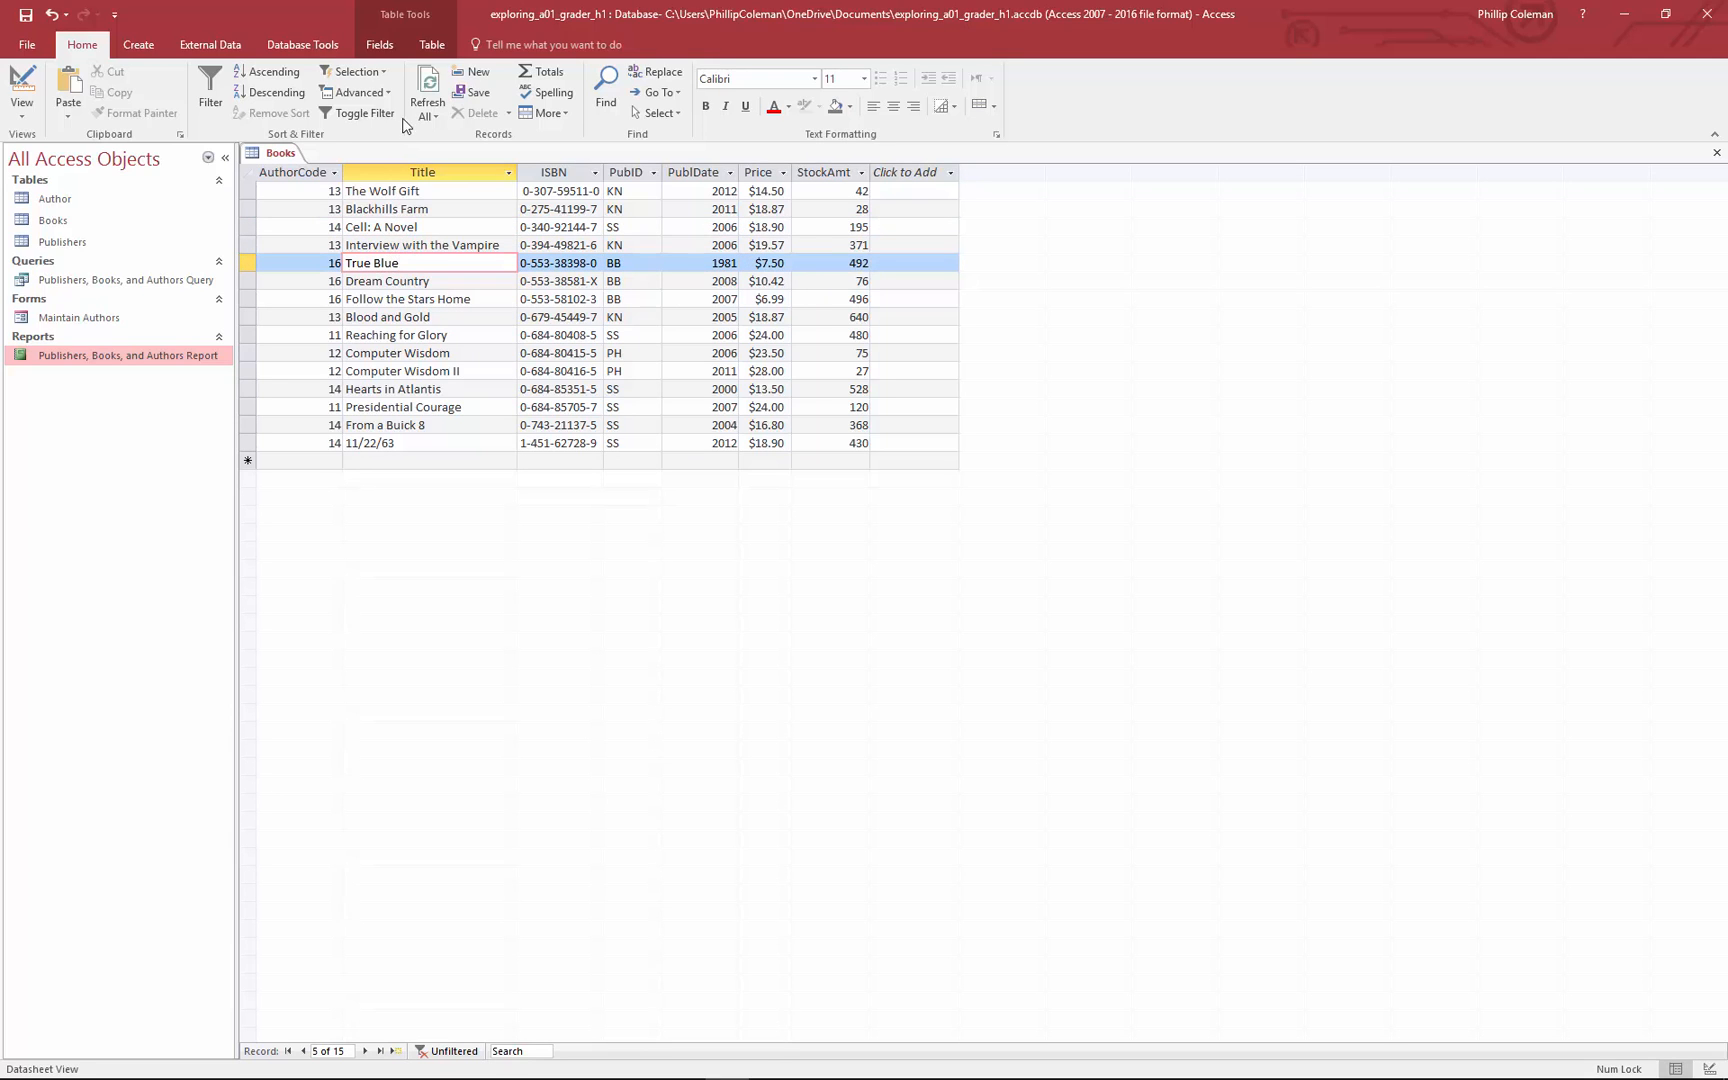
double_click(360, 263)
left_click(362, 72)
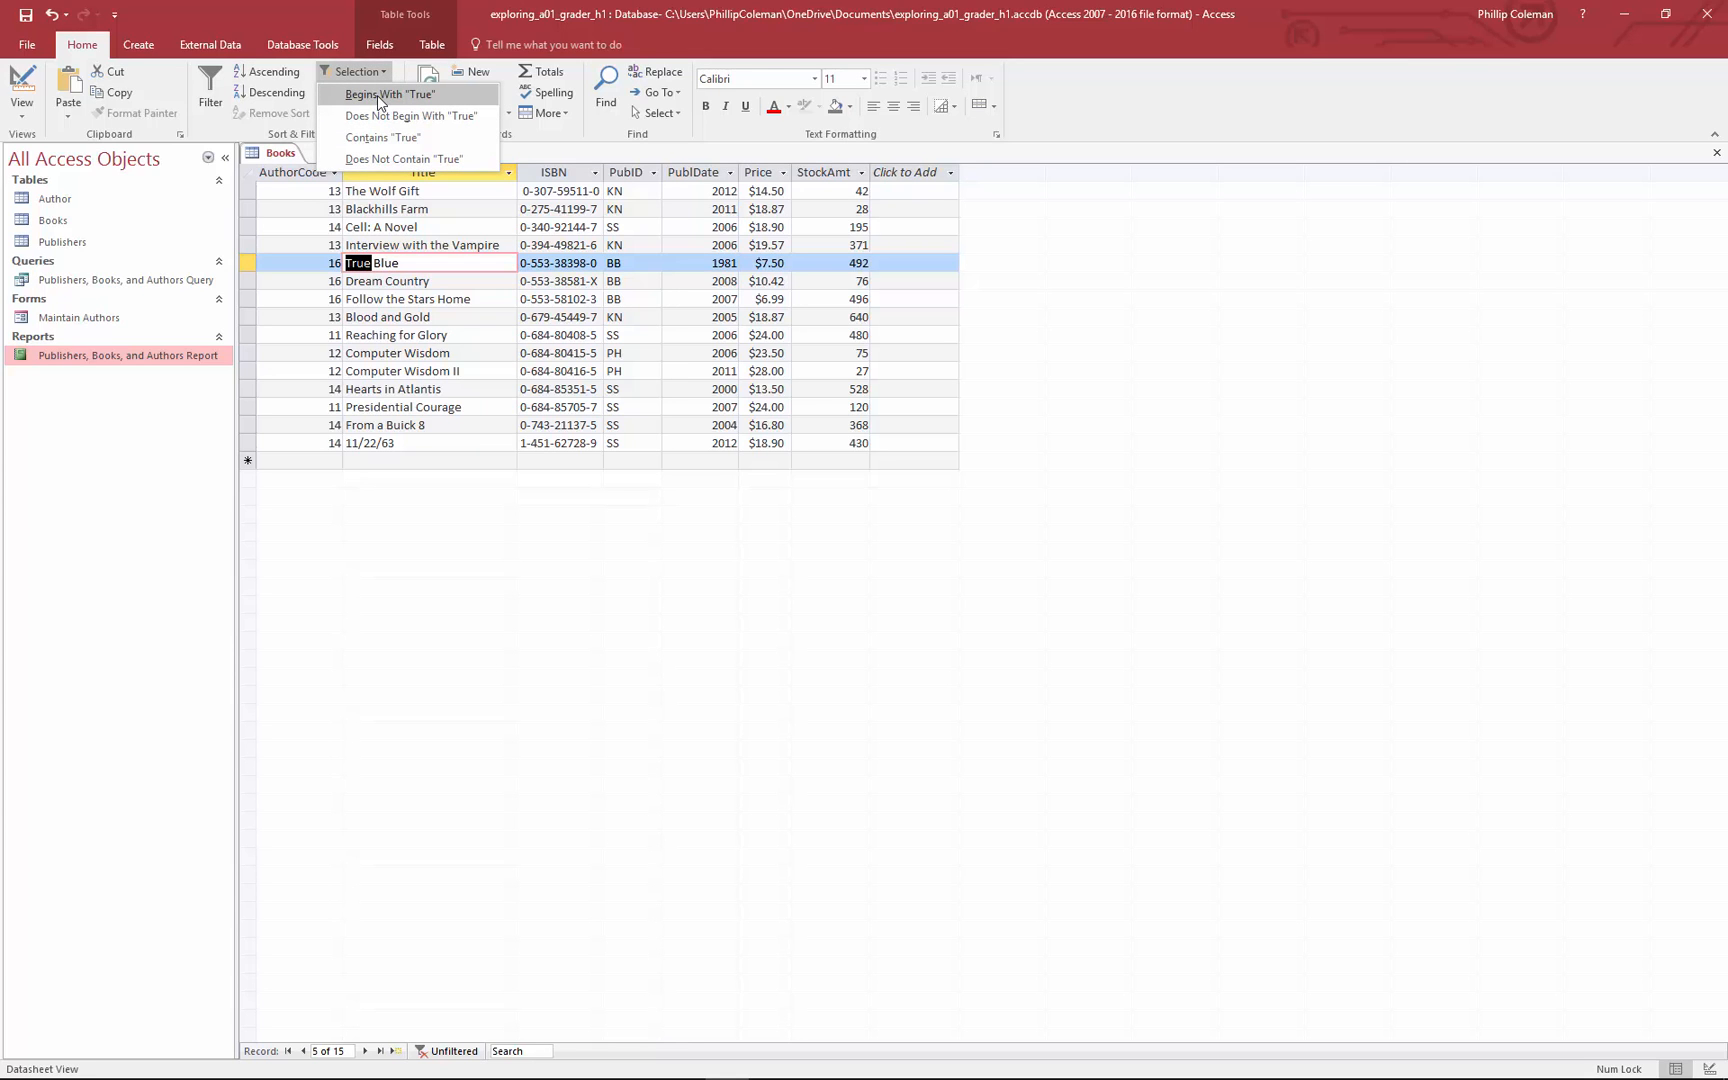
left_click(377, 94)
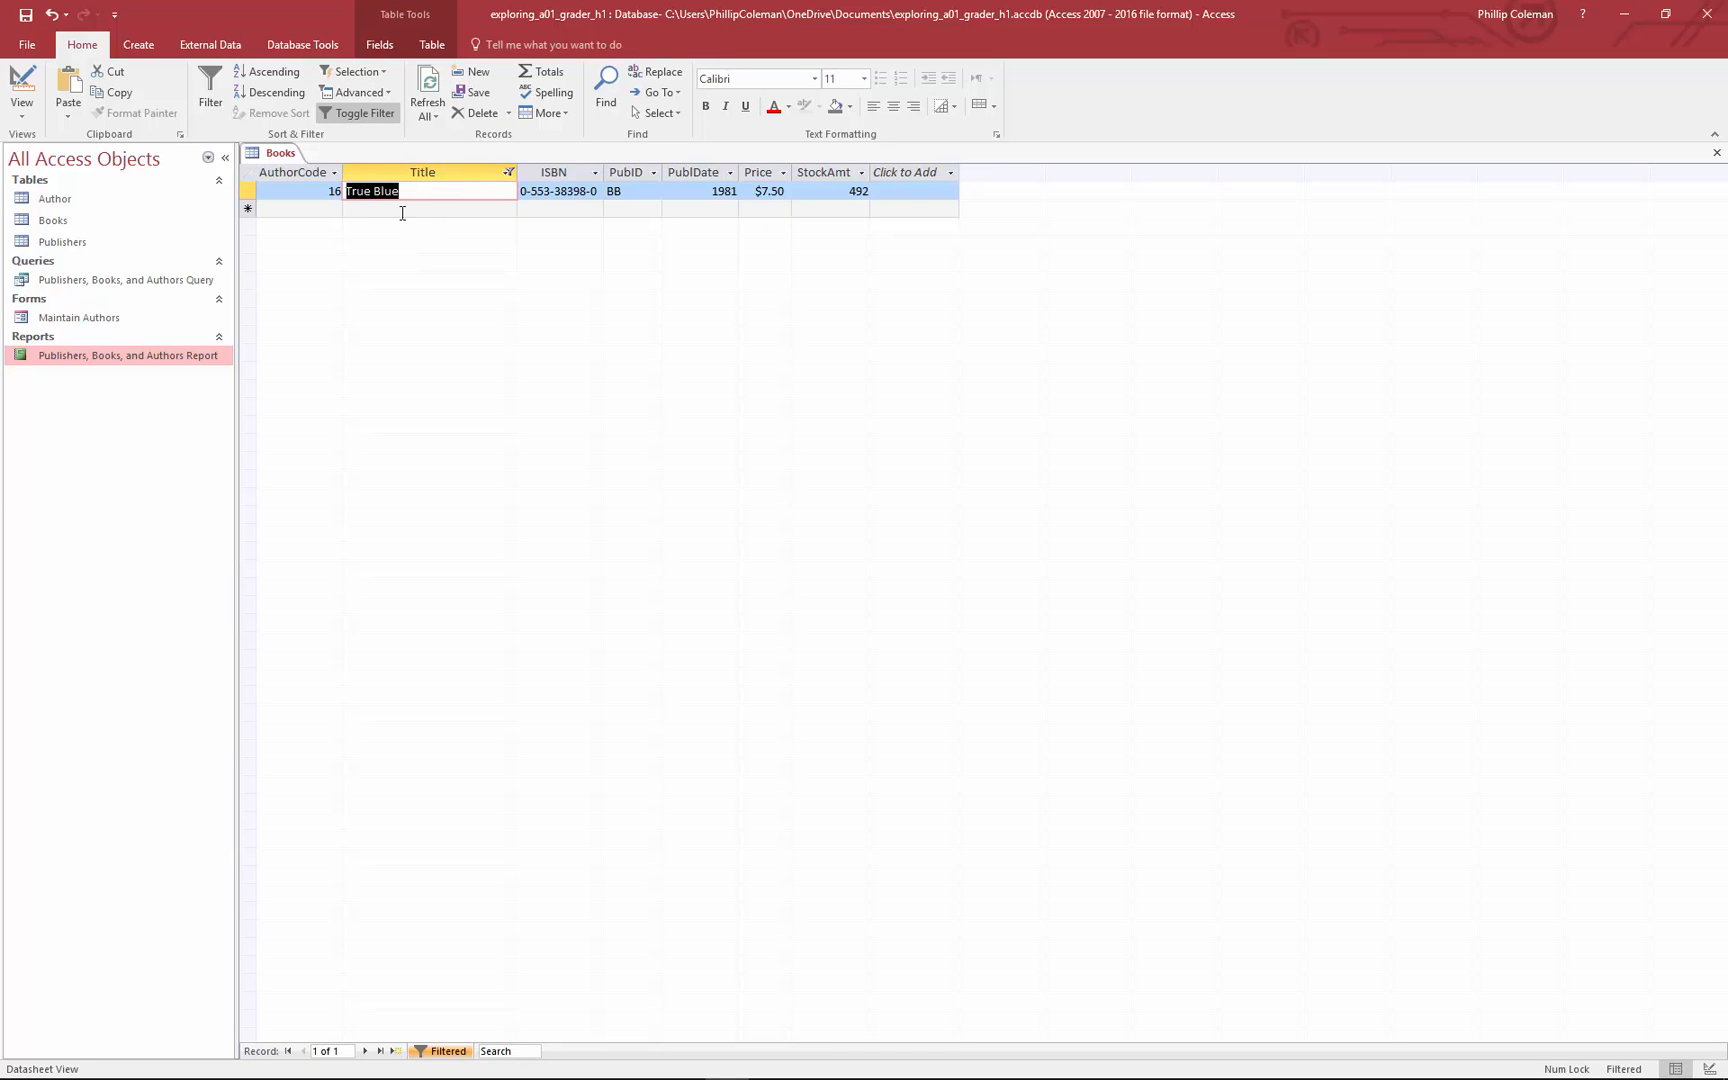
Toggle the title filter off and on repeatedly to compare the full and filtered Books records, leaving it applied.
left_click(367, 115)
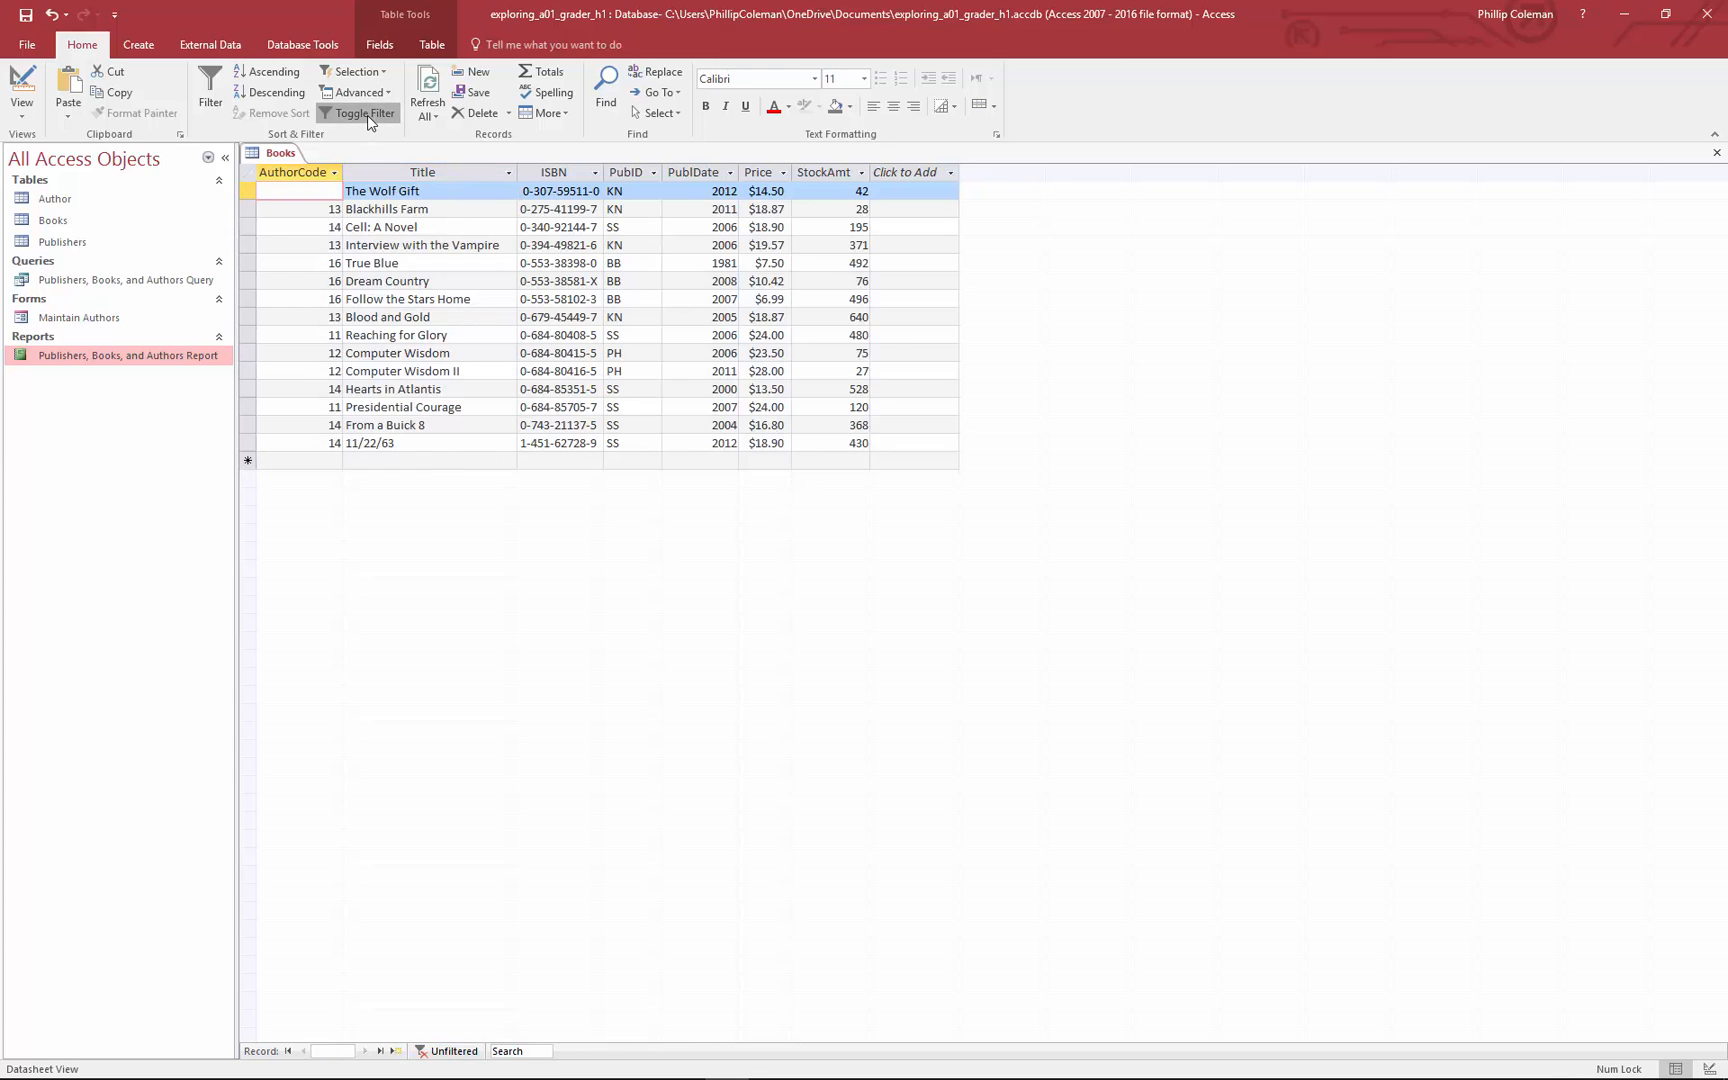
left_click(367, 115)
left_click(367, 115)
left_click(367, 115)
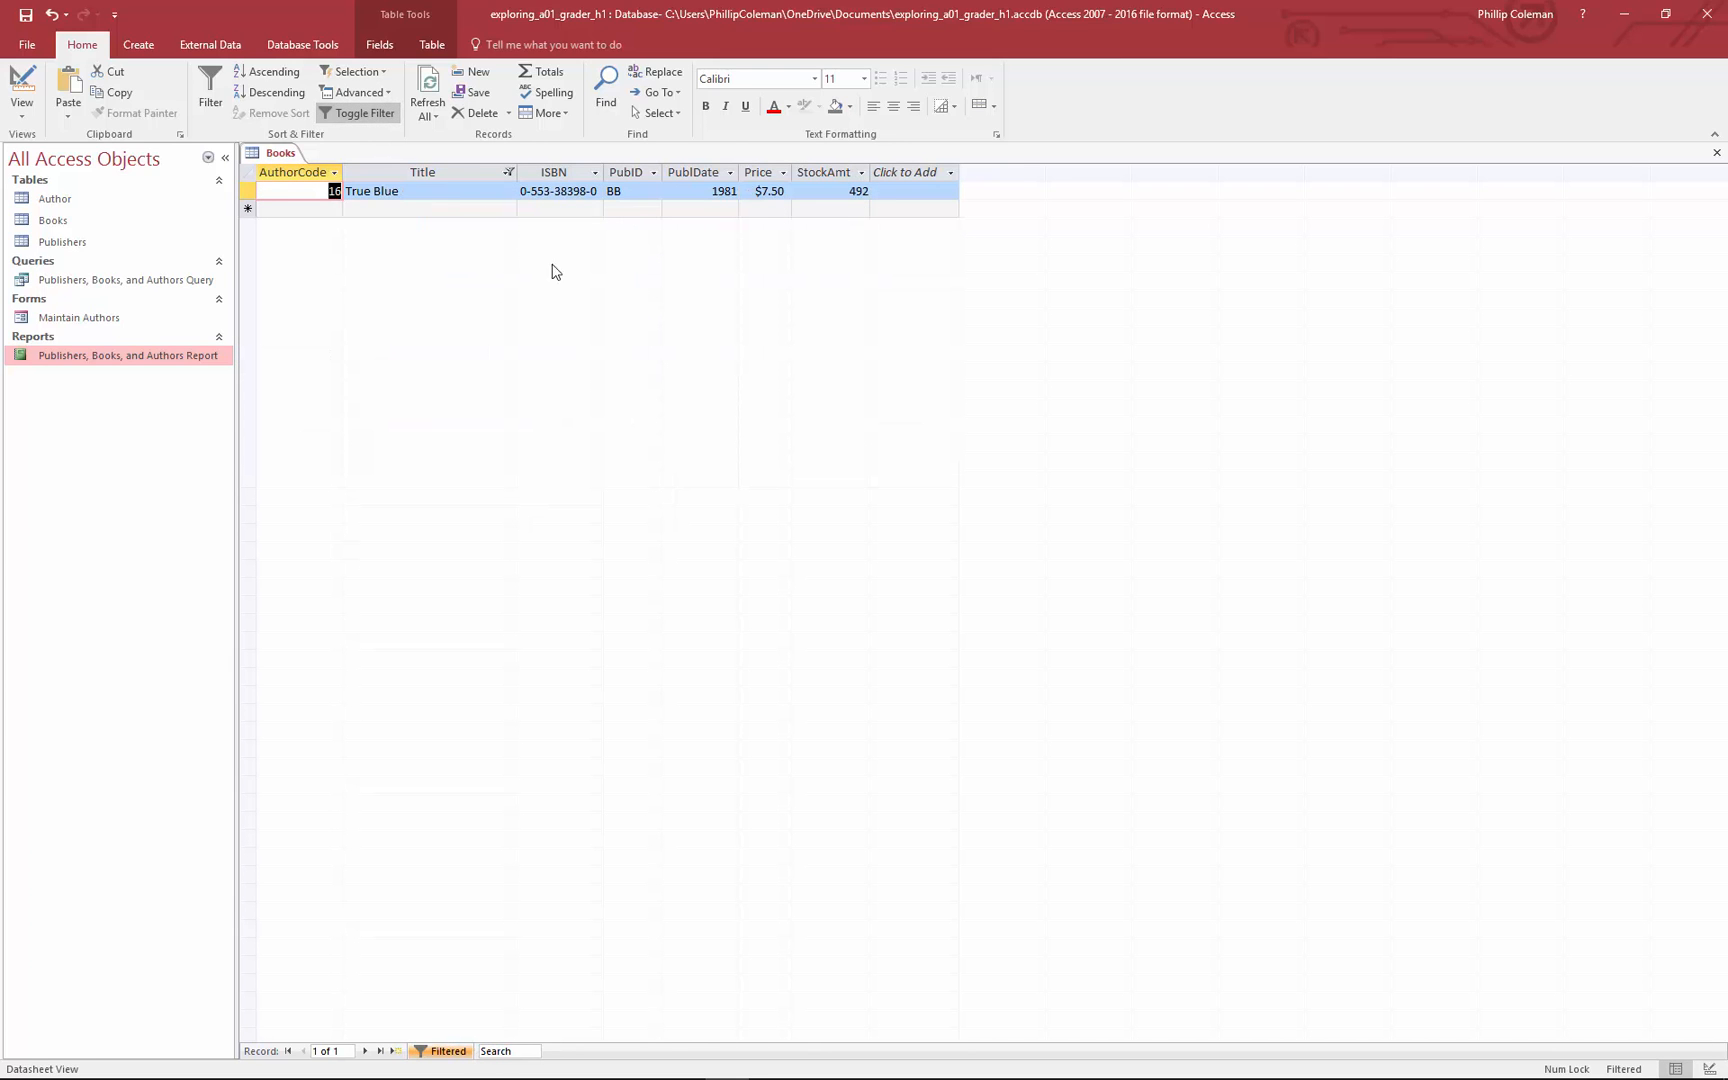